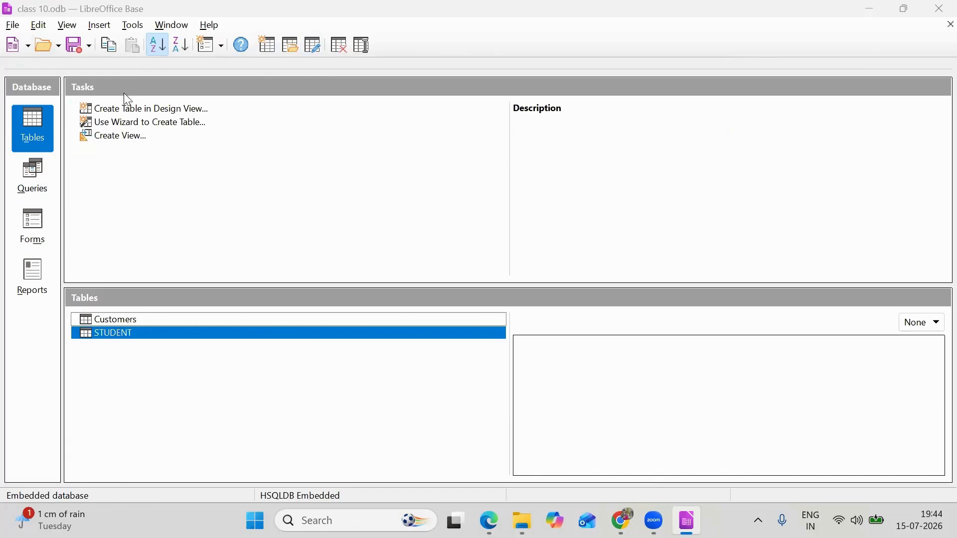
left_click(30, 237)
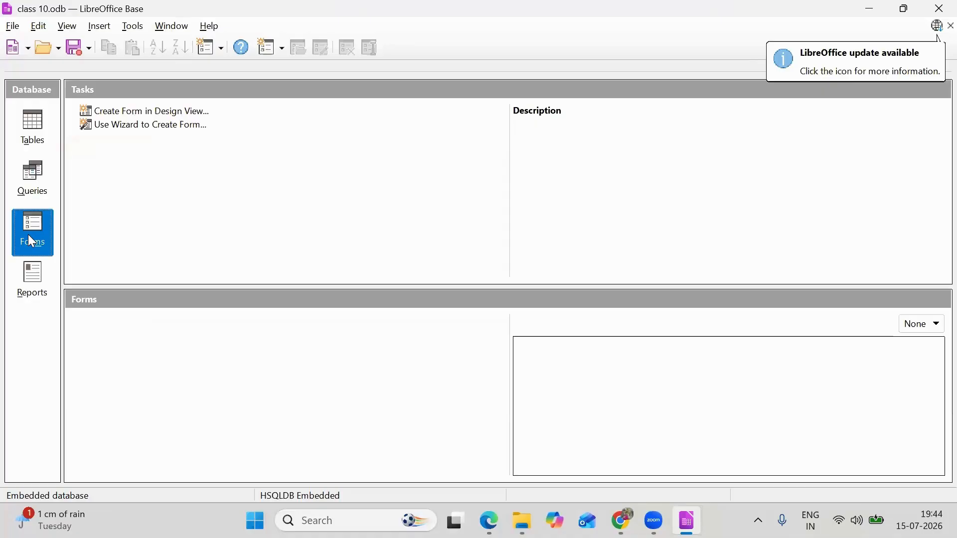
left_click(33, 138)
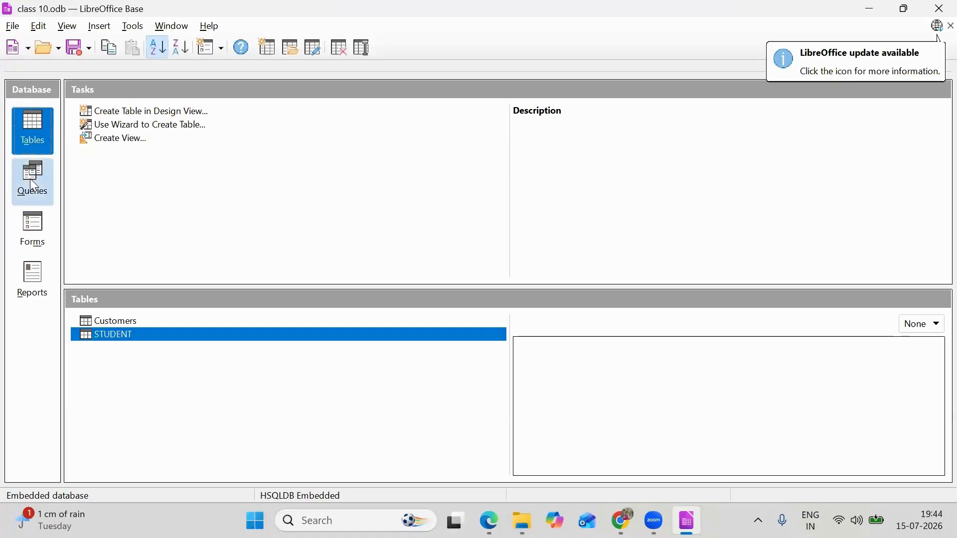
left_click(29, 179)
left_click(35, 136)
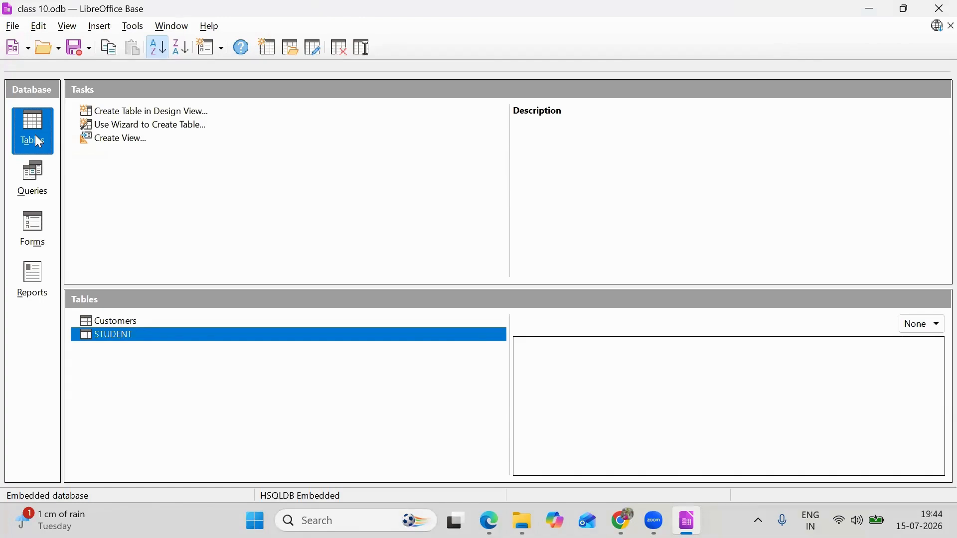
- Start creating a form with the Form Wizard and choose the STUDENT table as its source
left_click(20, 223)
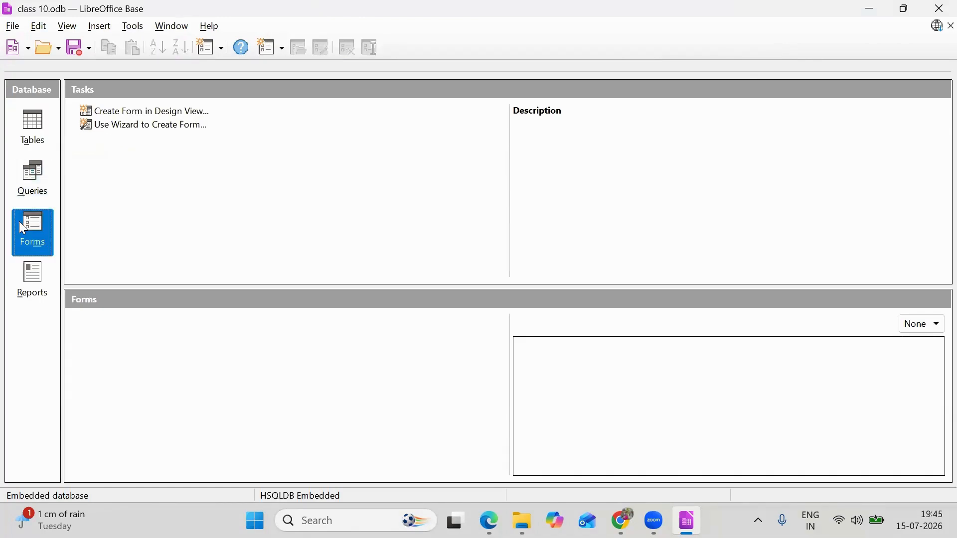
left_click(128, 126)
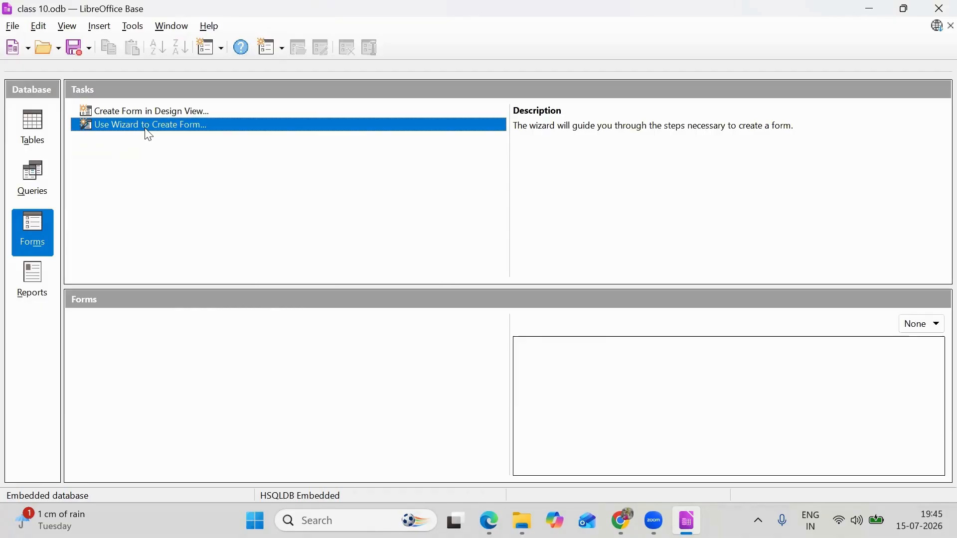
double_click(148, 134)
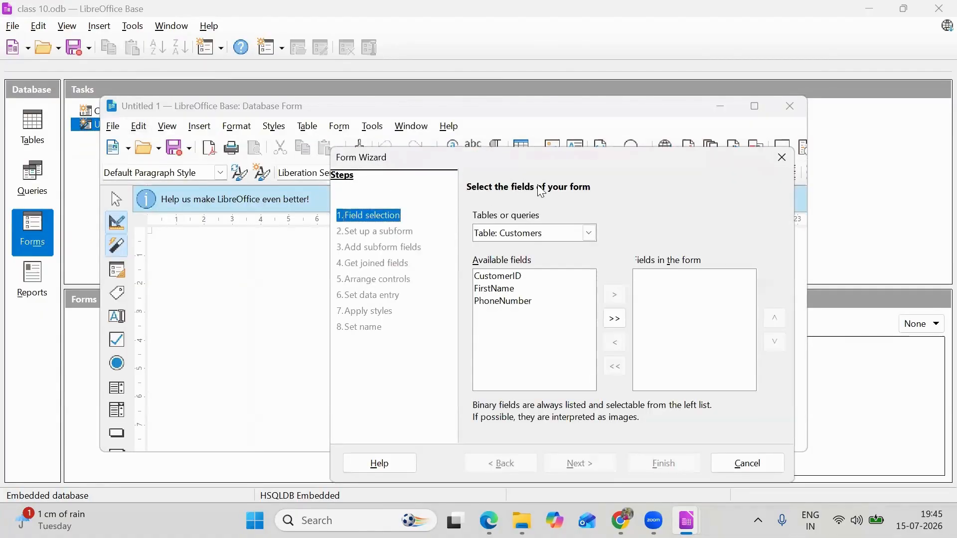
left_click(586, 236)
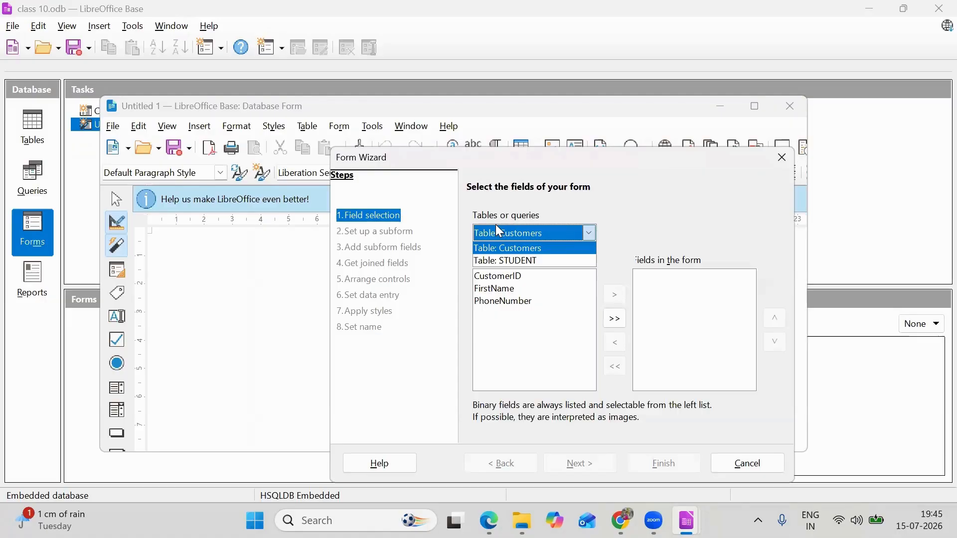
left_click(499, 261)
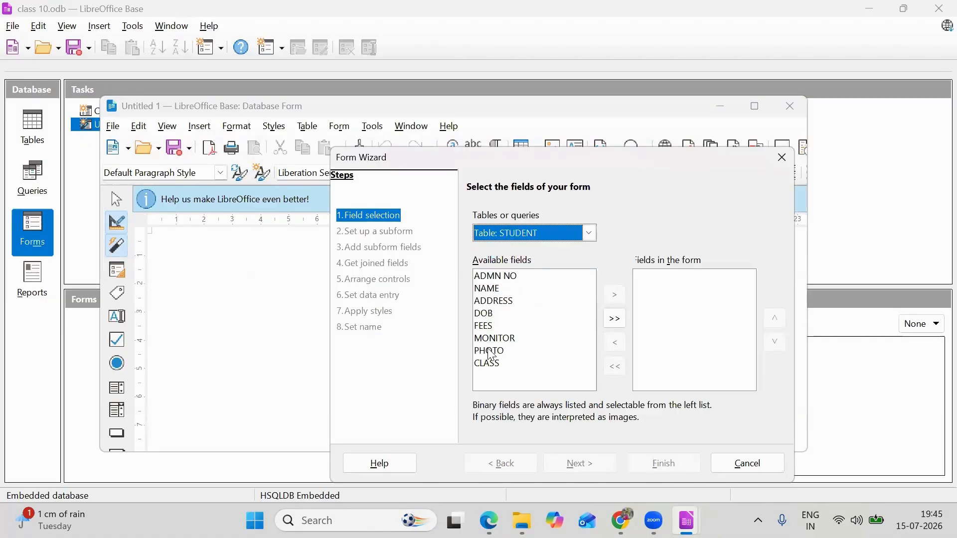
- Try moving all STUDENT fields into the form at once and remove them all again
left_click(615, 319)
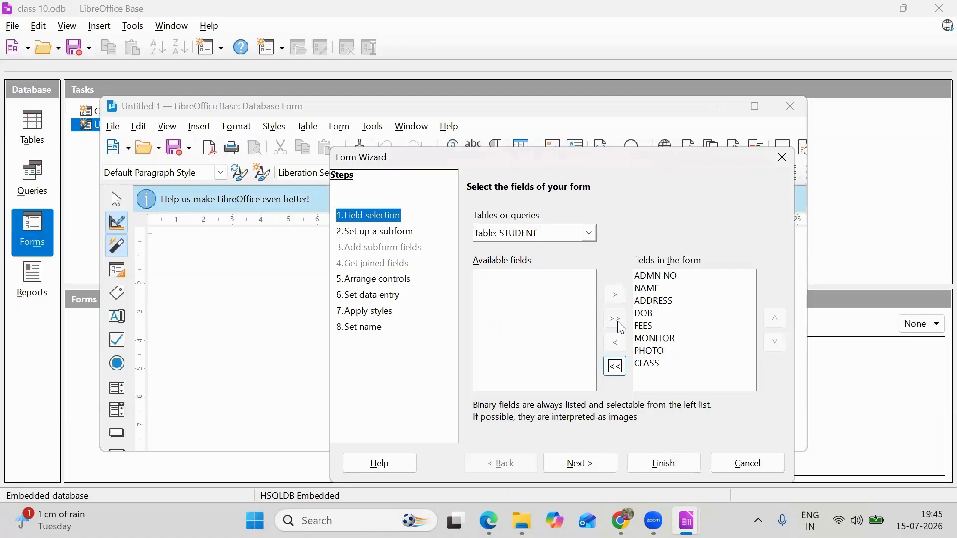
left_click(618, 365)
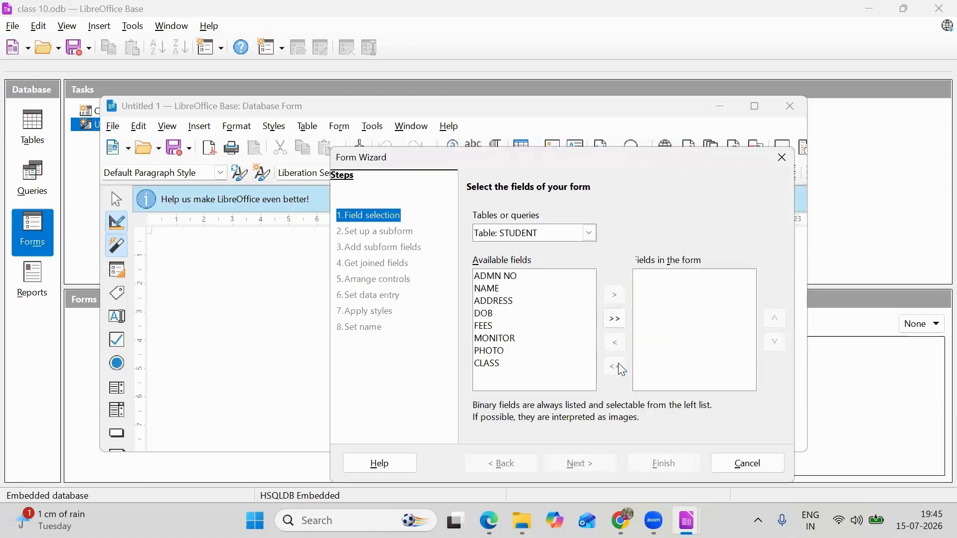
- Add ADMN NO, ADDRESS and all remaining STUDENT fields to the form, and continue without a subform
left_click(543, 281)
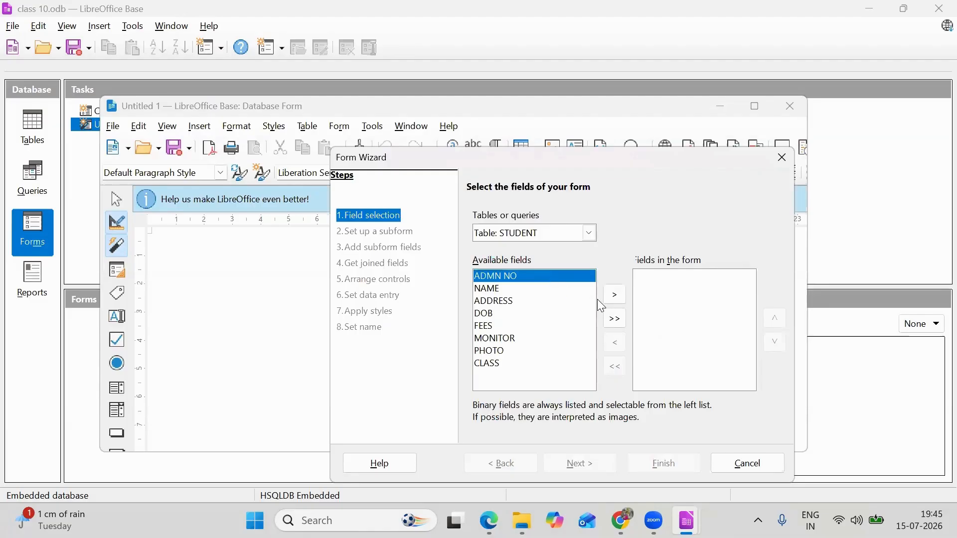
left_click(614, 298)
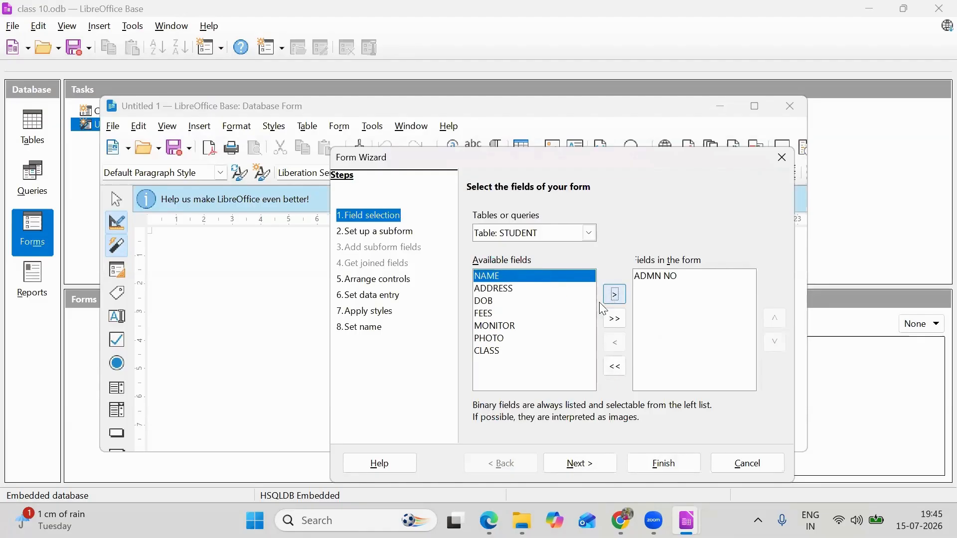
left_click(530, 281)
left_click(529, 288)
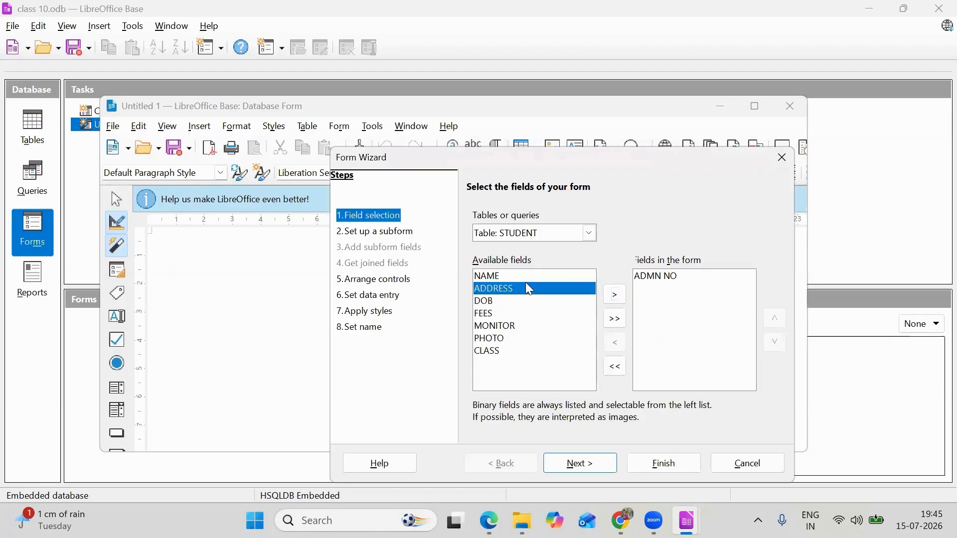
left_click(618, 296)
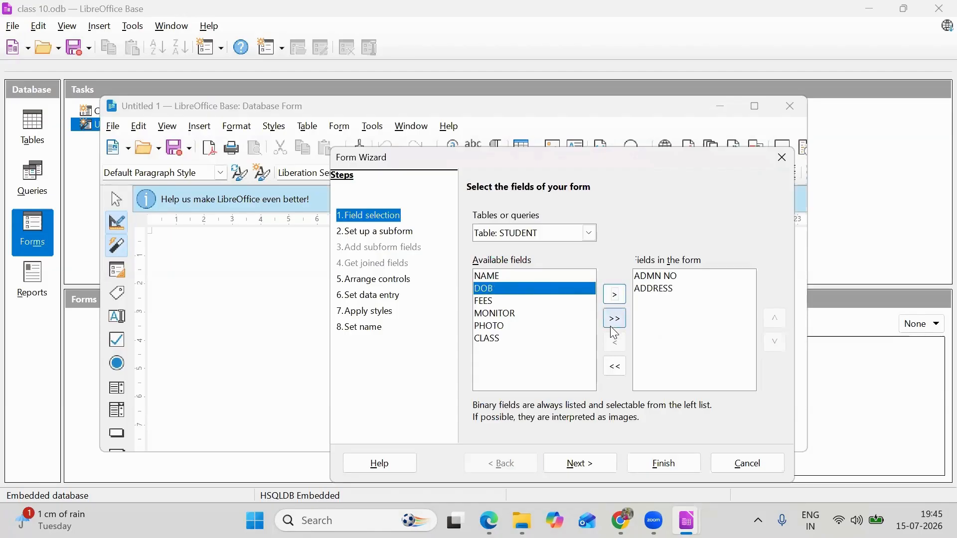
left_click(618, 319)
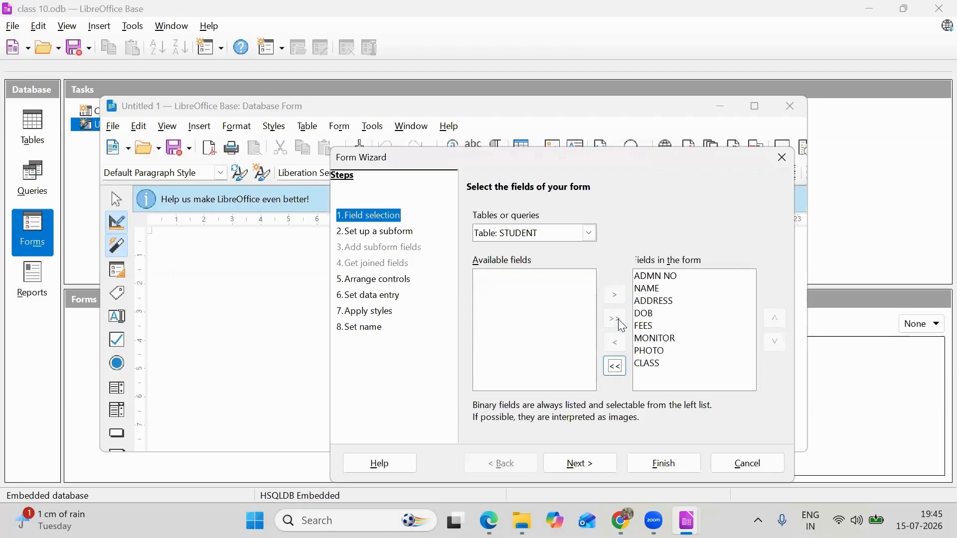
left_click(580, 466)
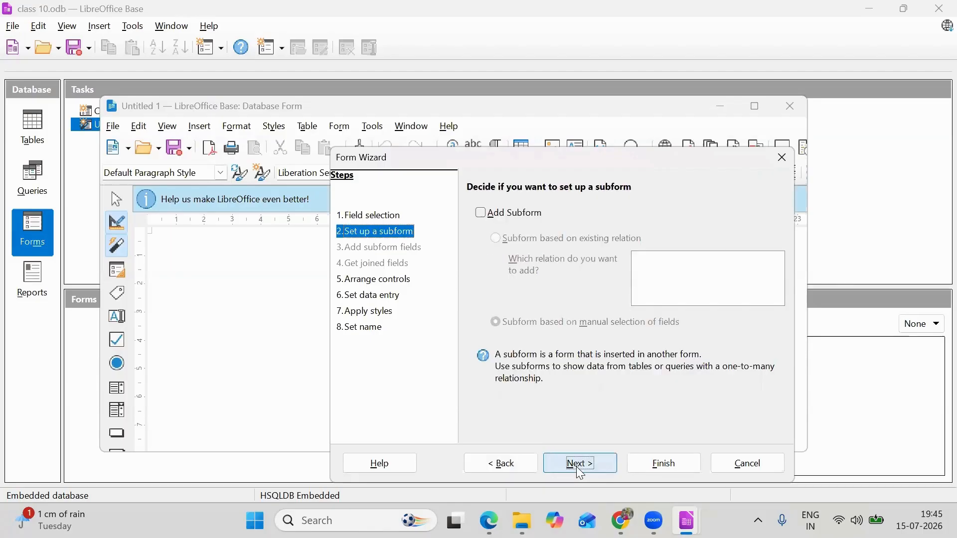
left_click(580, 465)
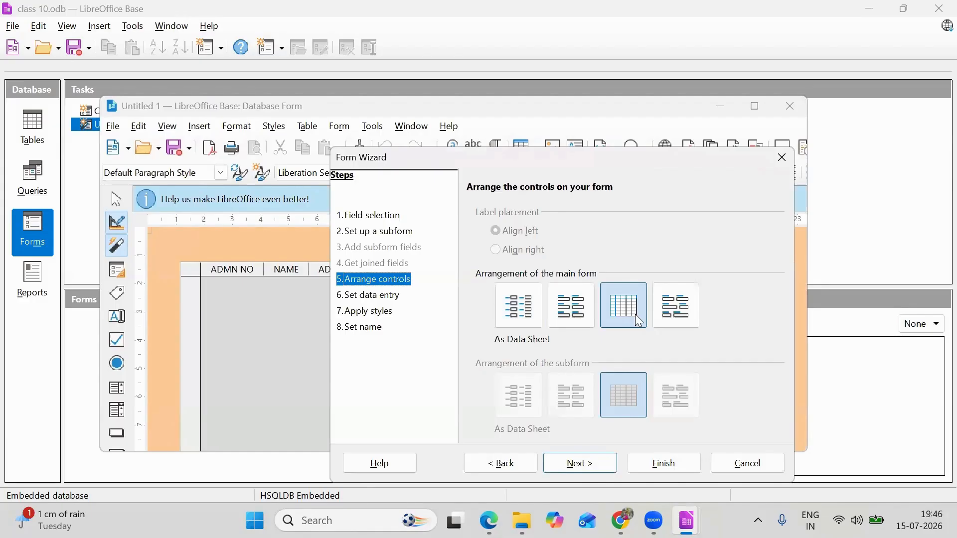
- Arrange the main form as Columnar - Labels Left after comparing it with Labels on Top, and keep the display-all-data entry mode
left_click(532, 311)
left_click(569, 312)
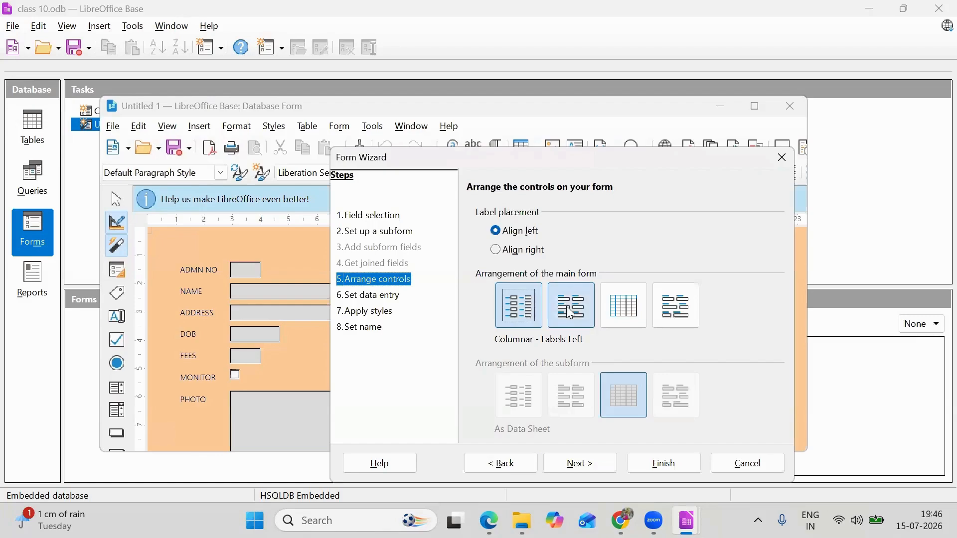
left_click(518, 310)
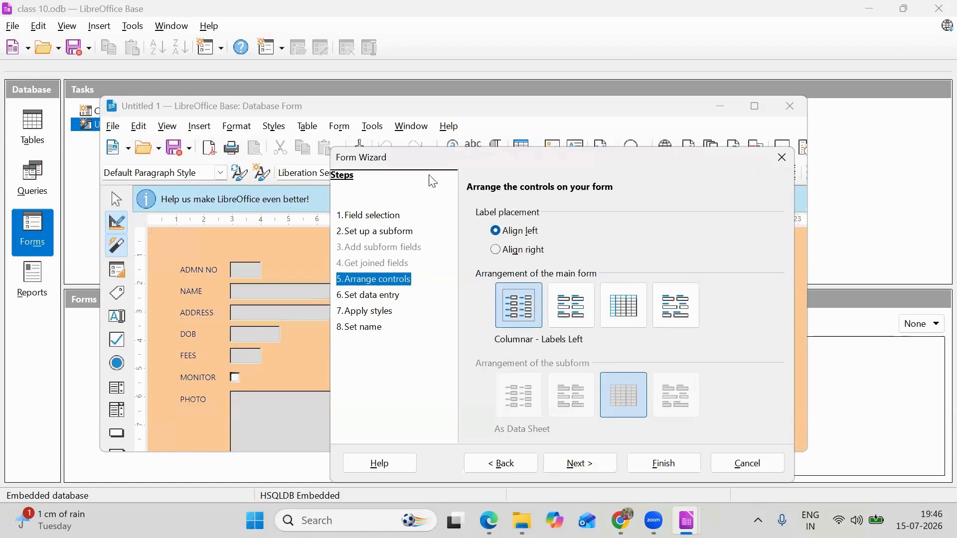
left_click_drag(493, 159, 629, 142)
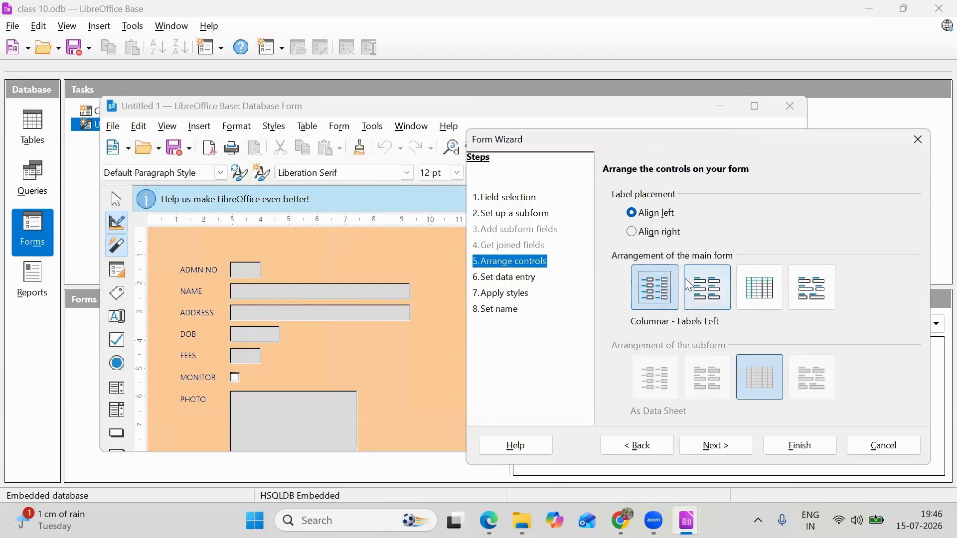
left_click(702, 293)
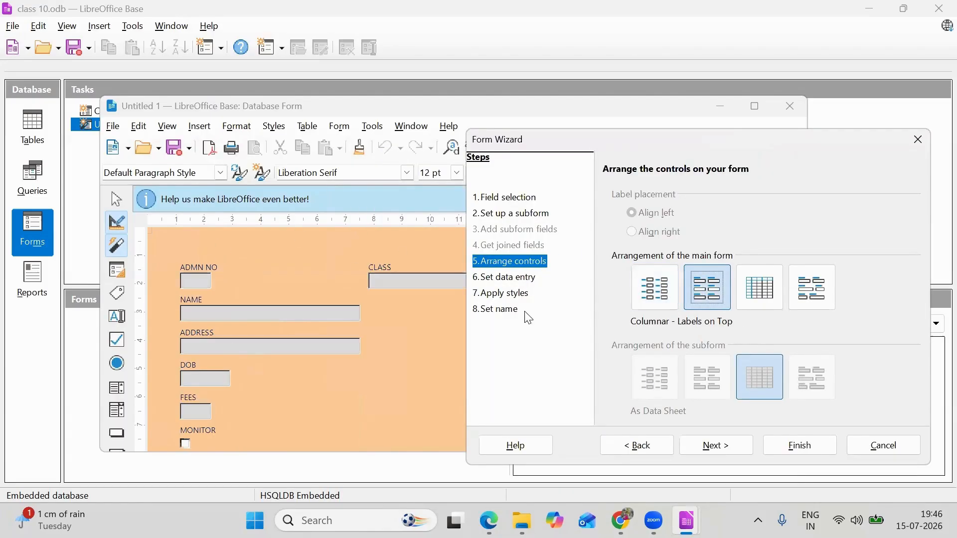
left_click(649, 302)
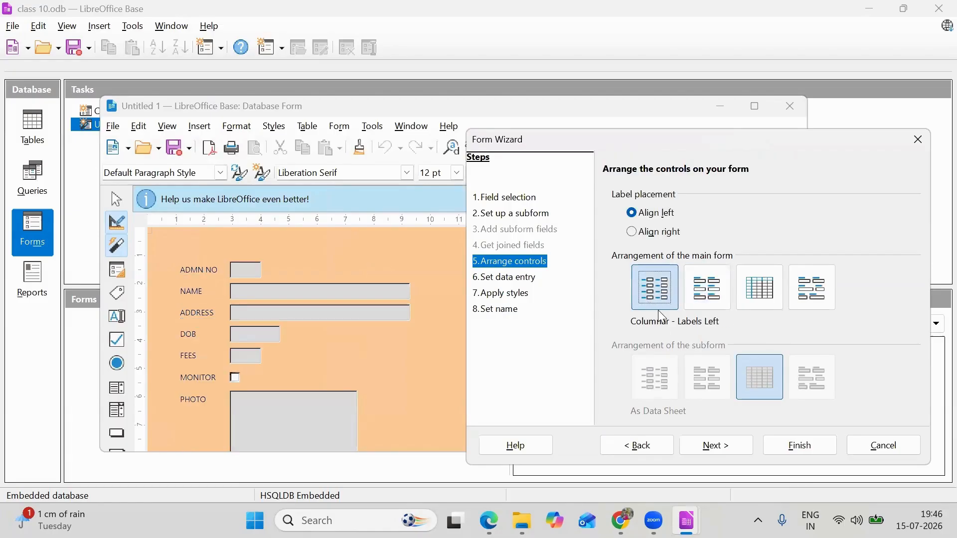
left_click(725, 443)
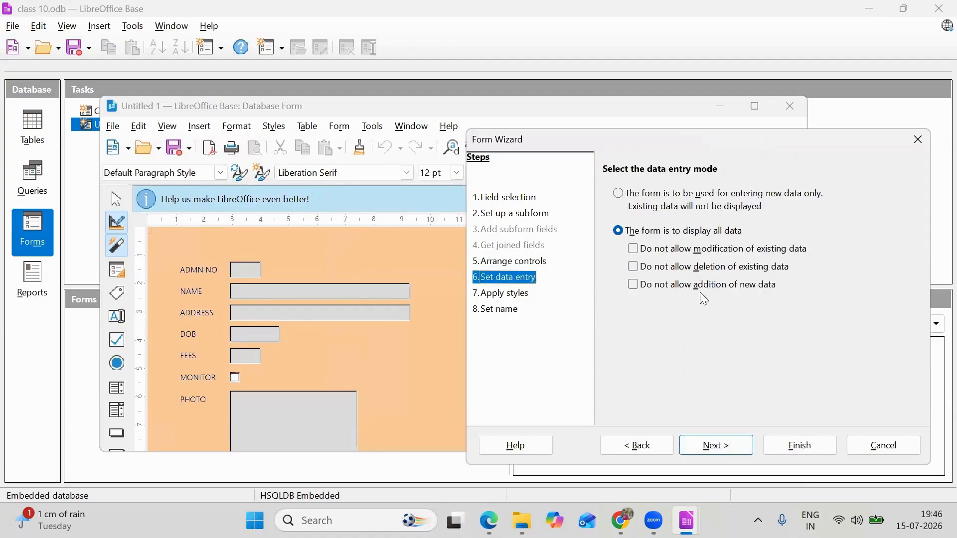
left_click(714, 443)
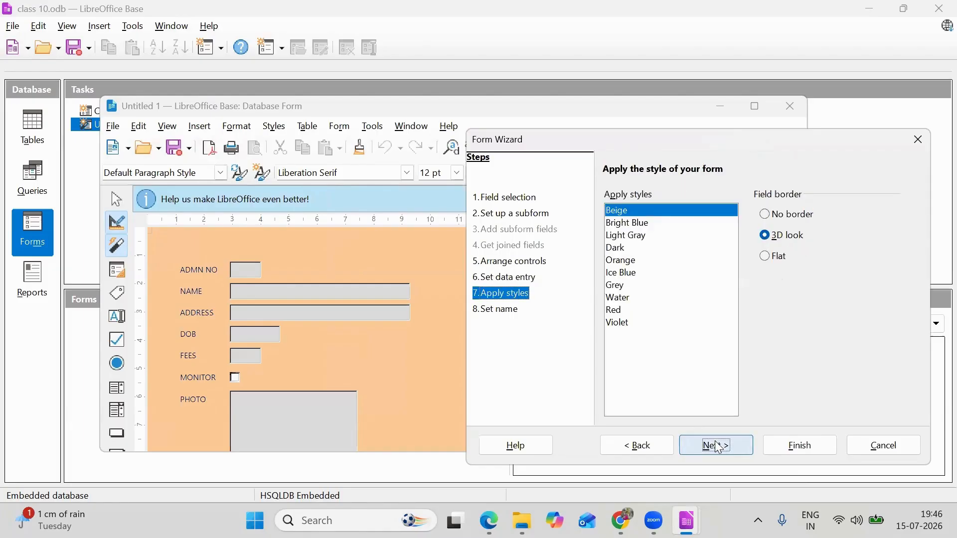
- Try the Orange style, return to Beige, and finish the form as STUDENT with the Work with the form option
left_click(654, 258)
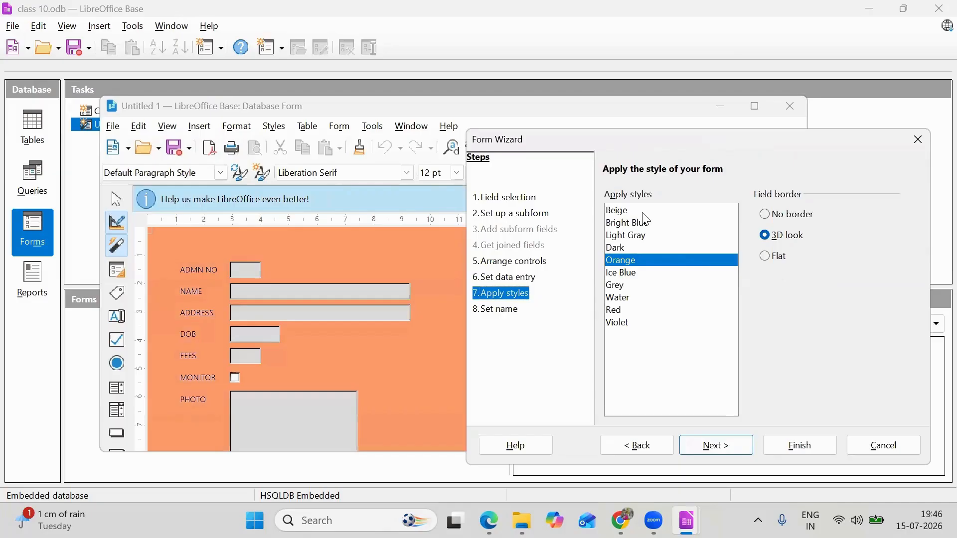
left_click(643, 215)
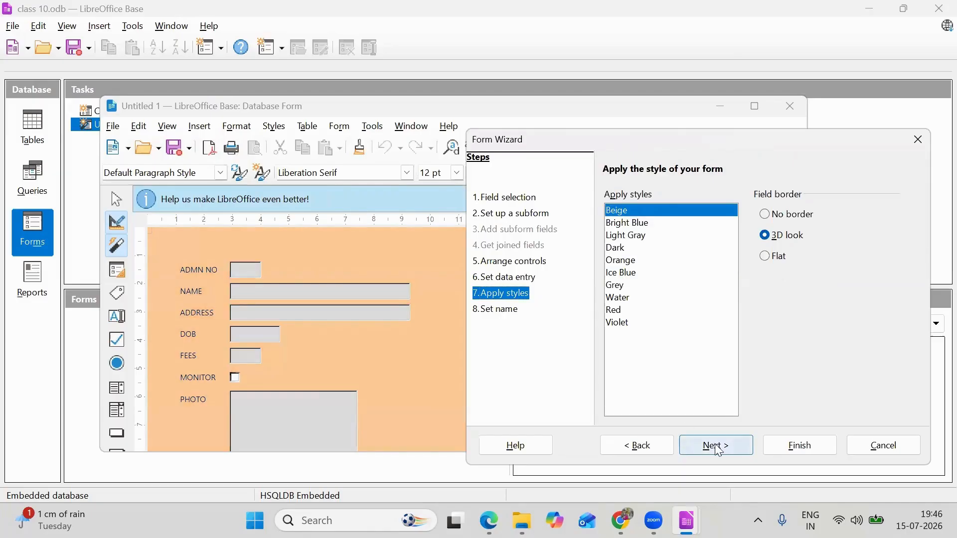
left_click(718, 447)
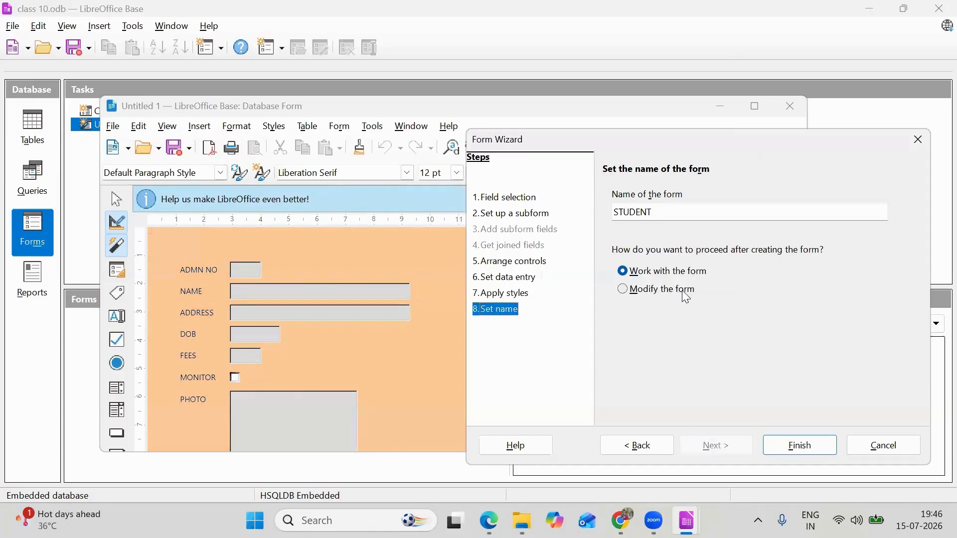
left_click(792, 451)
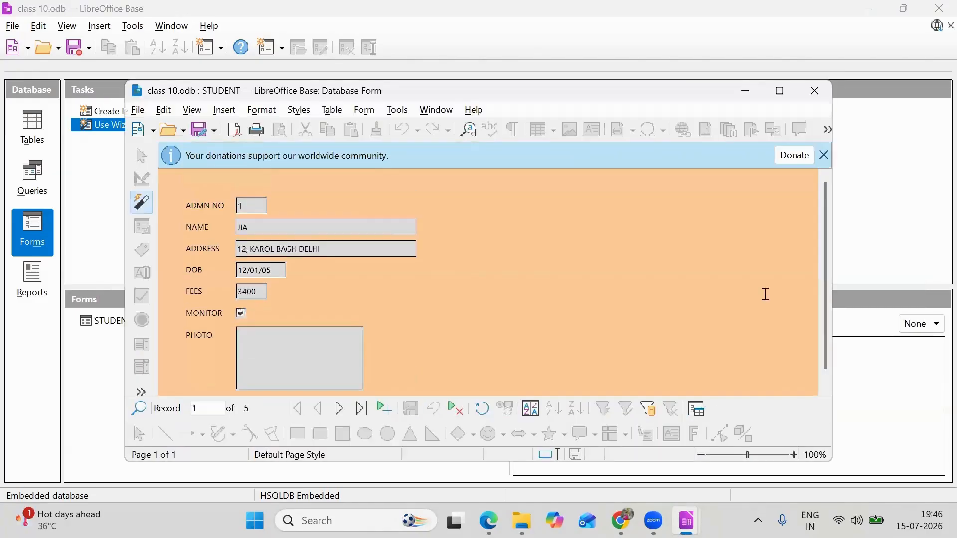
- Maximize the STUDENT form and browse its records using next, last, first and previous record navigation
left_click(782, 91)
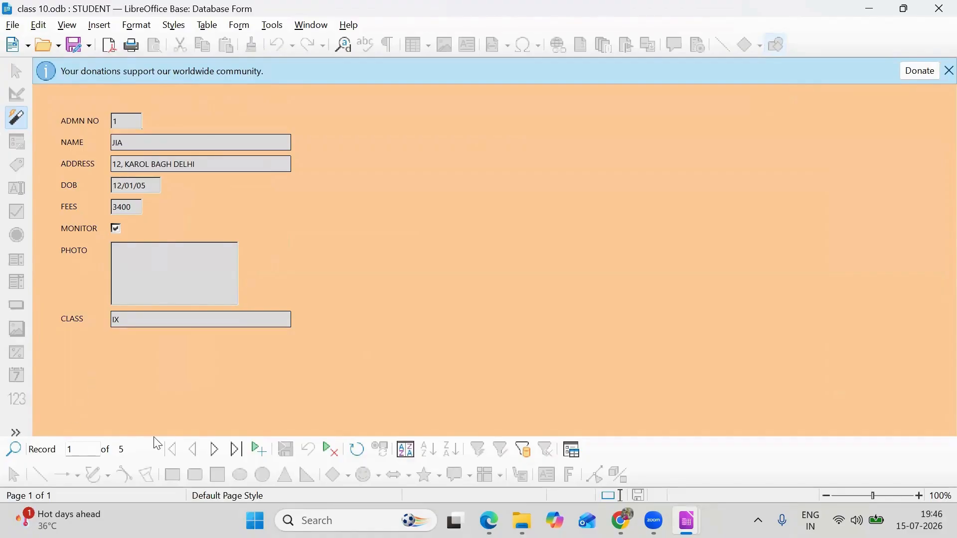
left_click(217, 450)
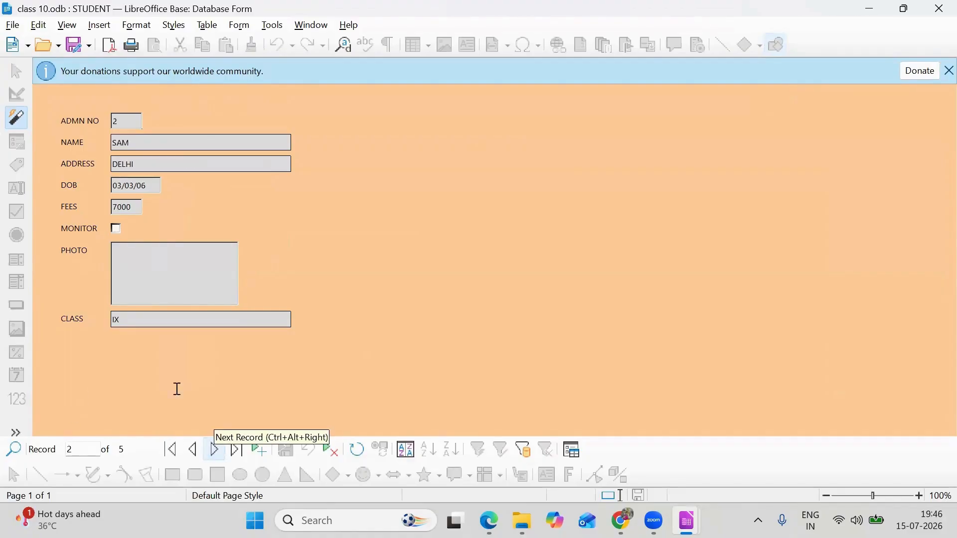
left_click(216, 451)
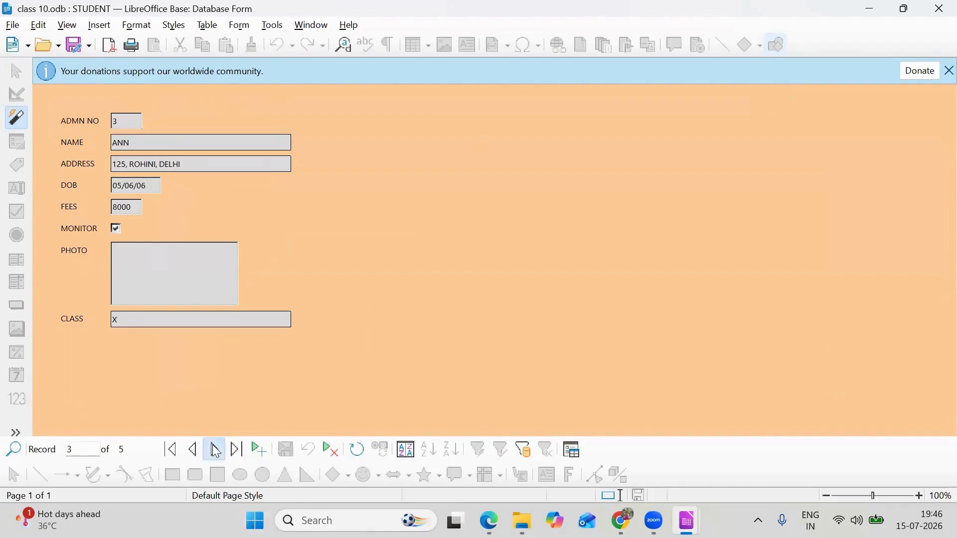
left_click(237, 456)
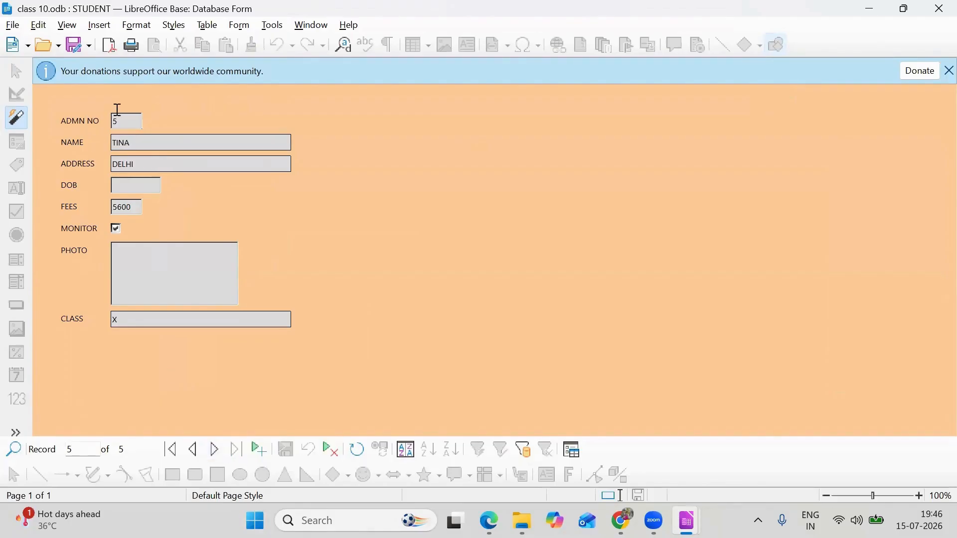
left_click(170, 455)
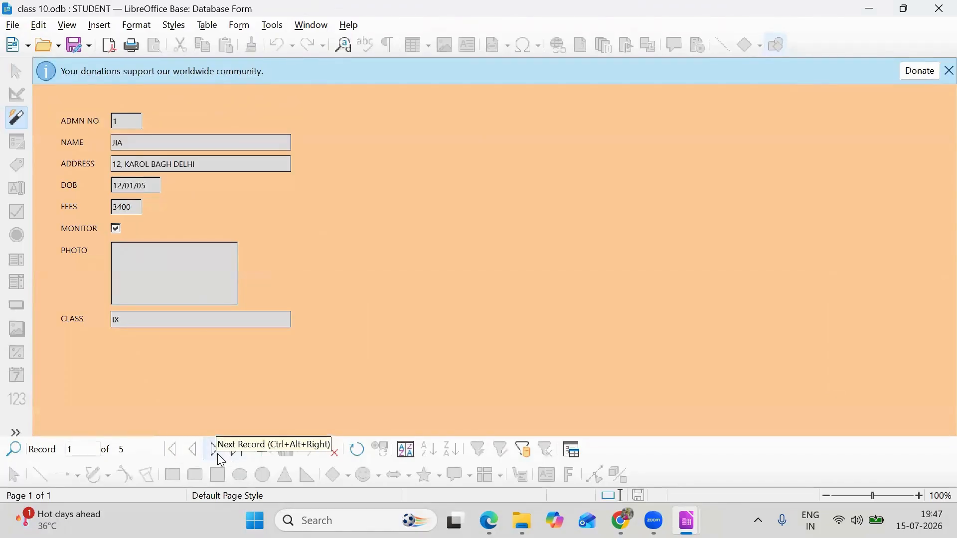
left_click(213, 455)
left_click(194, 451)
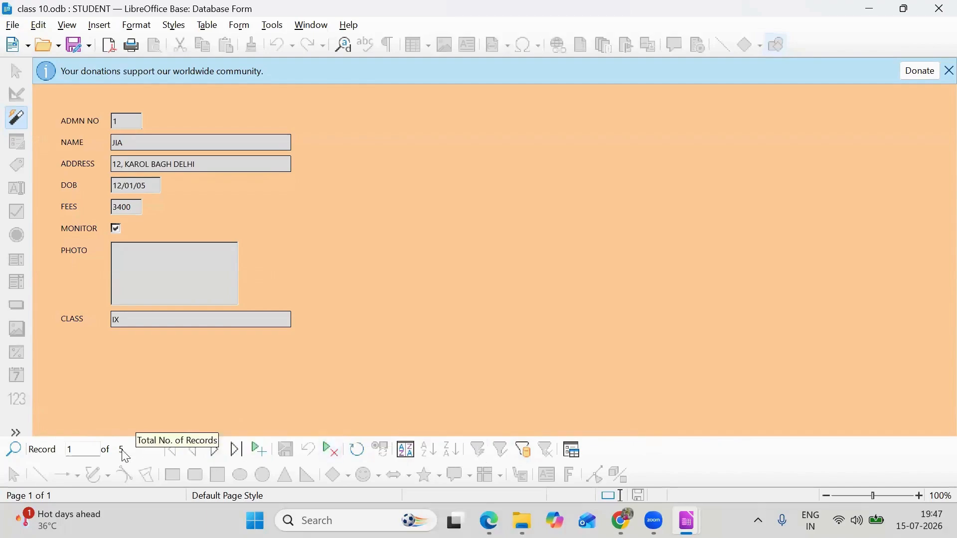
- Jump directly to record 3 by its record number and move on to the last record
left_click(82, 450)
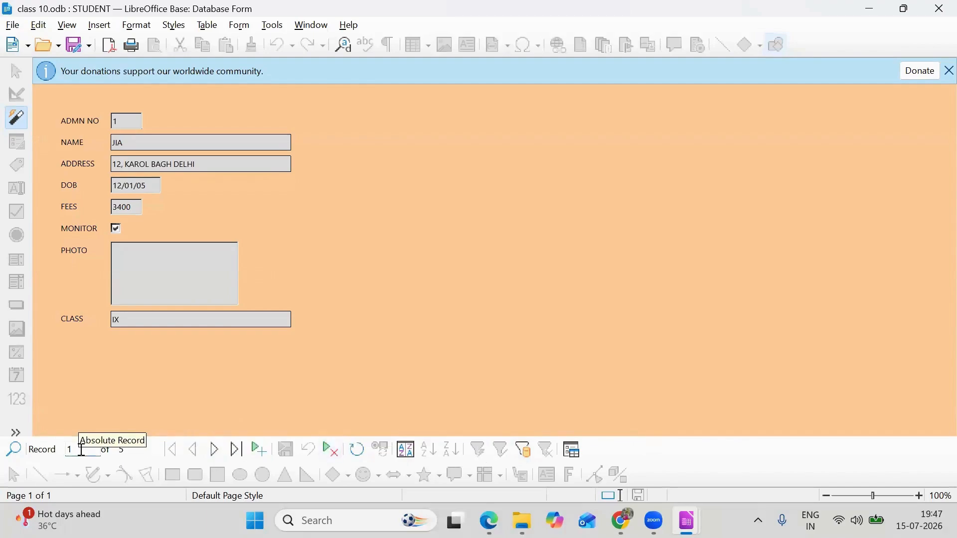
key("BackSpace")
type("3")
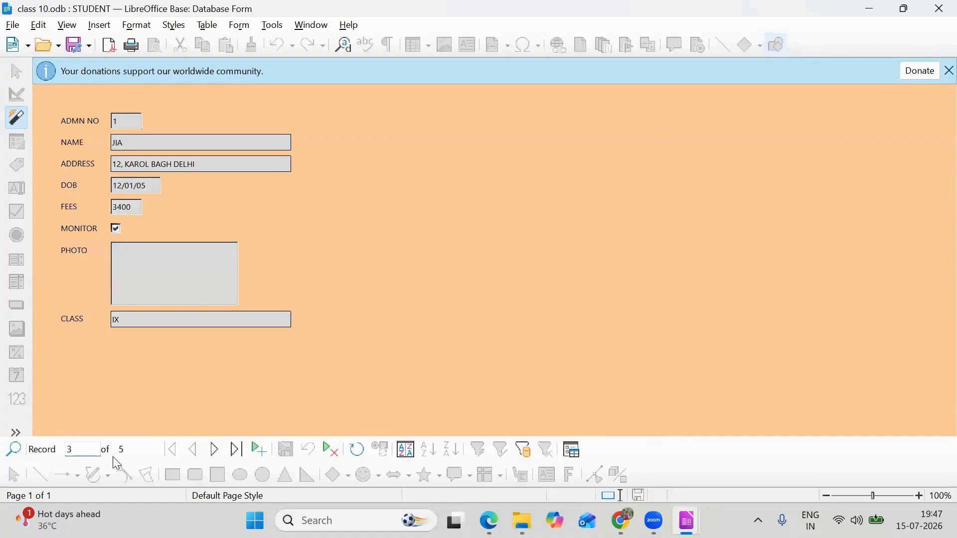
key("Return")
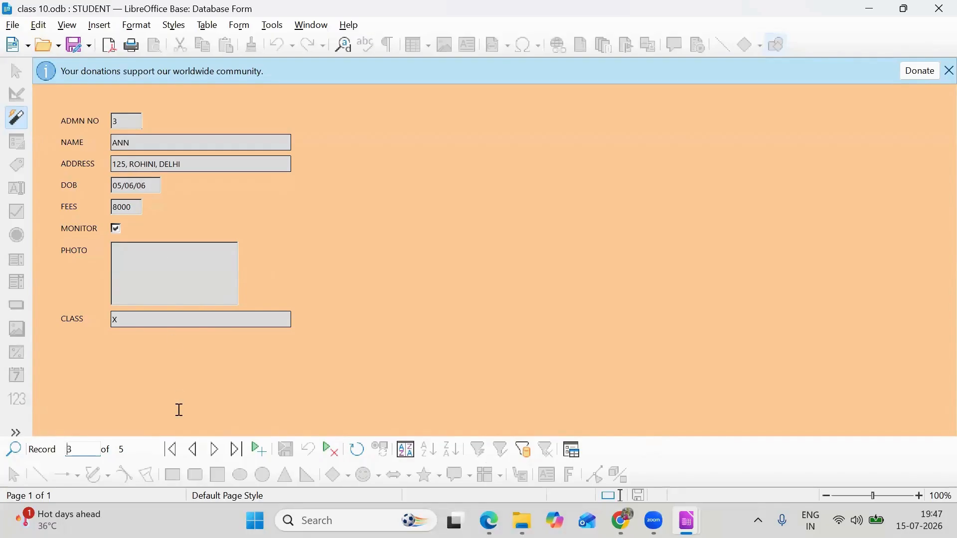
left_click(235, 450)
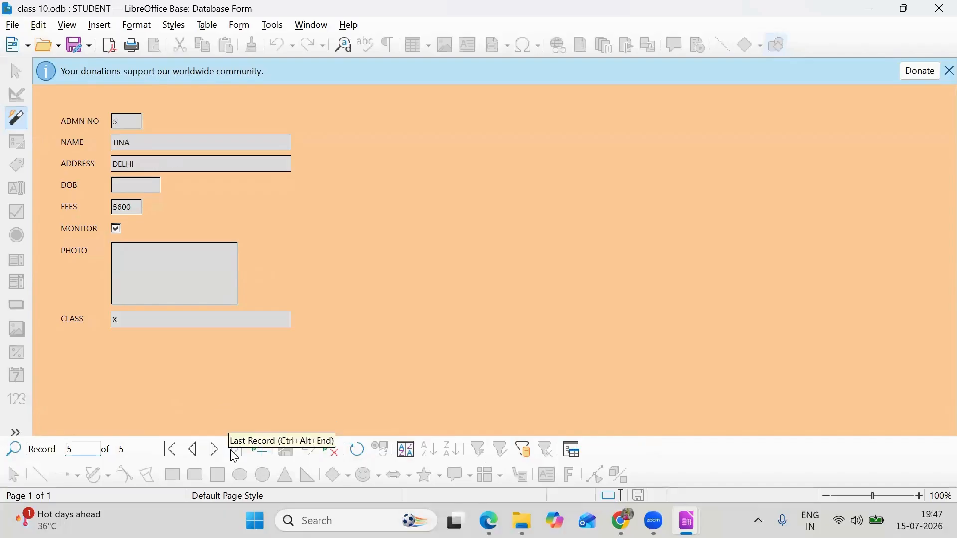
- Start a new student record and fill in the admission number, name, address and date of birth, with FEES 120000
left_click(256, 450)
left_click(121, 118)
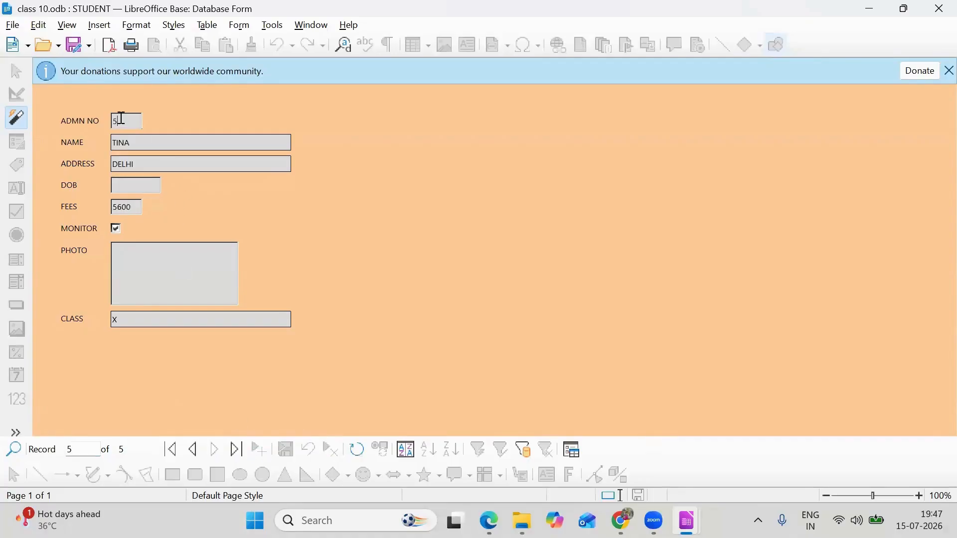
left_click(257, 450)
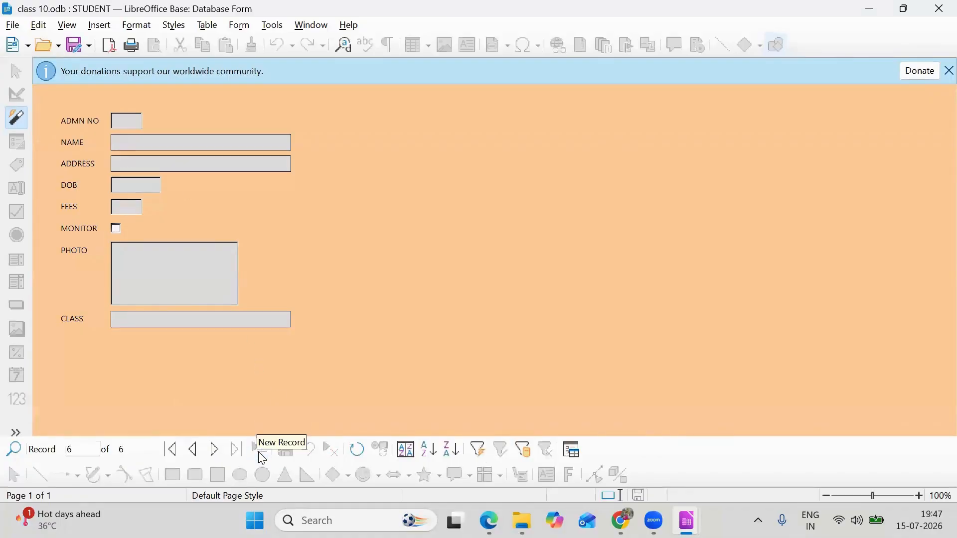
left_click(125, 127)
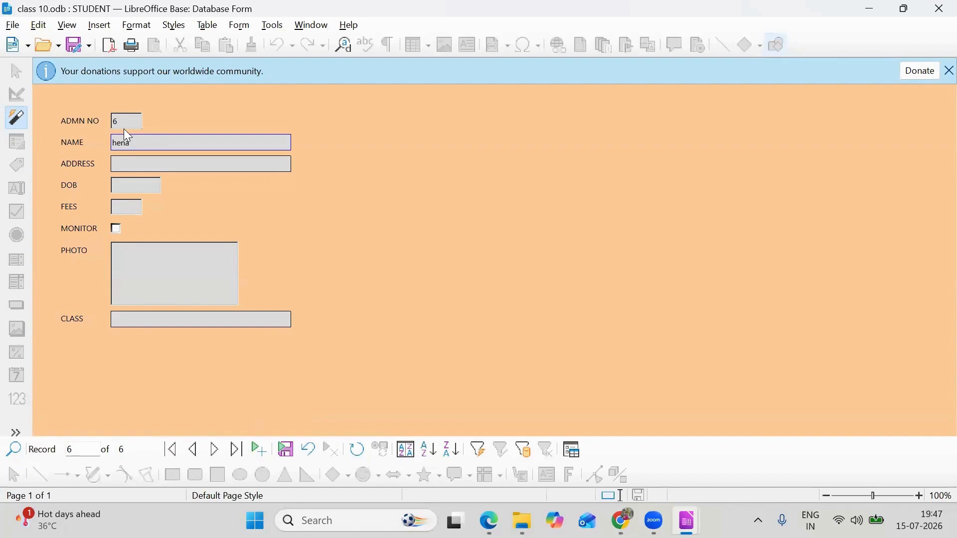
type("delhi")
key("Tab")
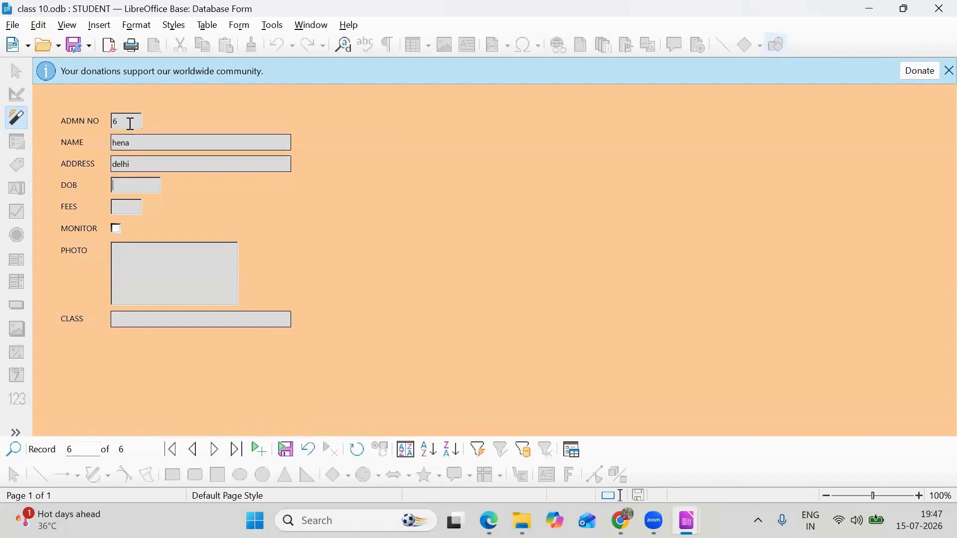
type("3/4/2006")
key("Tab")
type("120000")
key("Tab")
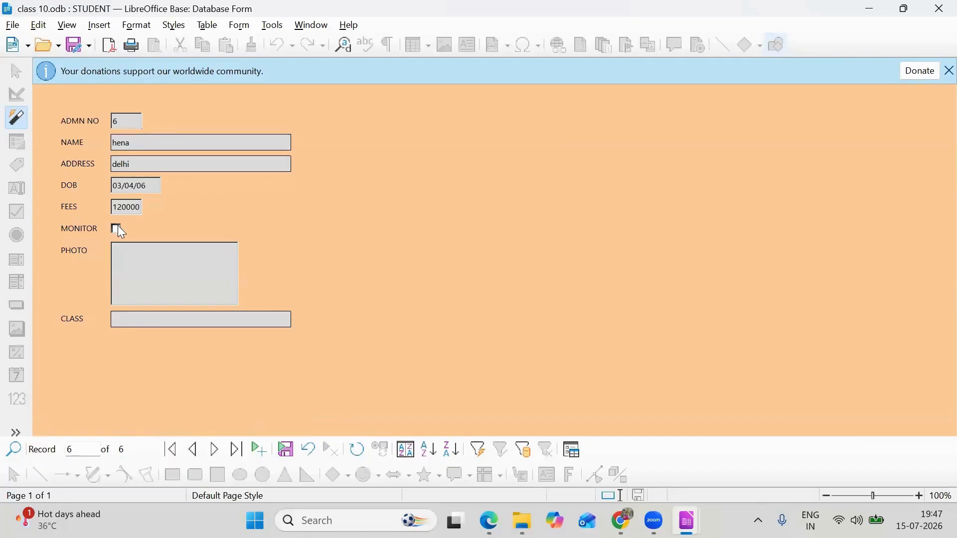
- Mark the new student as MONITOR, set CLASS to X, and save the record
left_click(127, 318)
type("X")
left_click(285, 451)
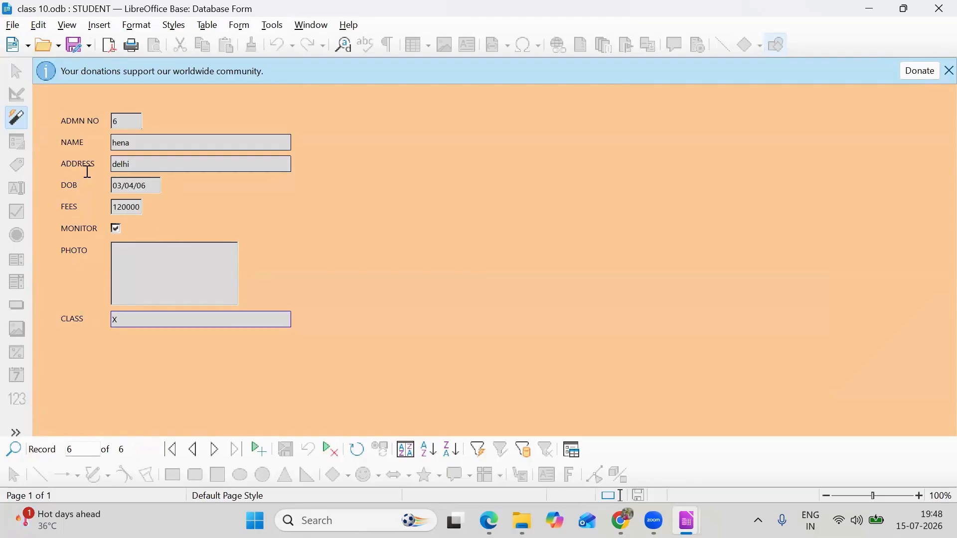
- Go back to record 4, fill in its missing ADDRESS and DOB, and save the changes
left_click(192, 452)
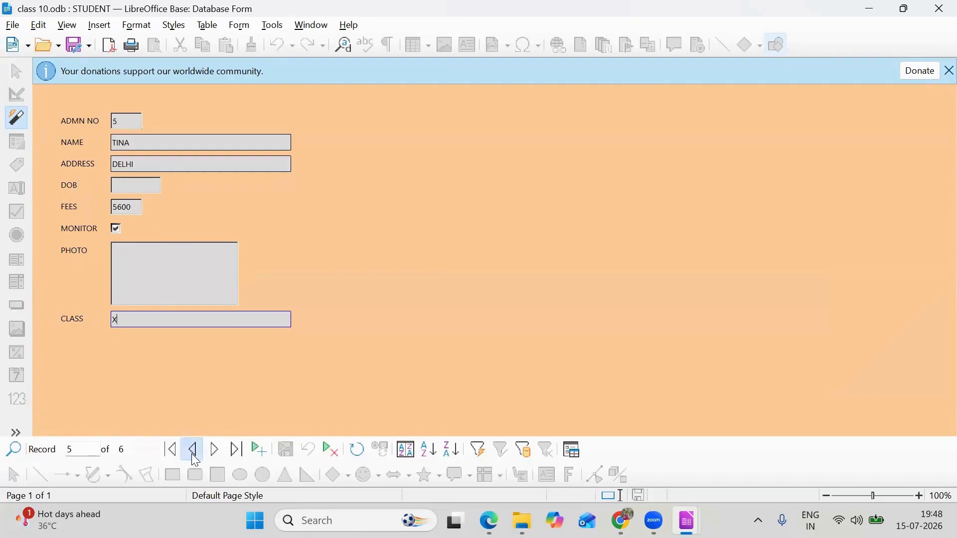
left_click(192, 452)
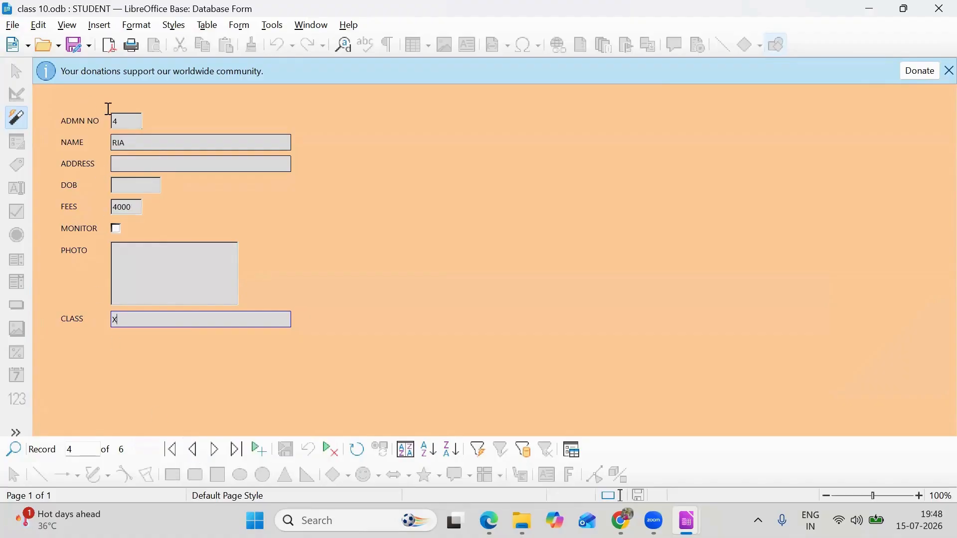
left_click(122, 169)
type("Del")
type("12/1/2006")
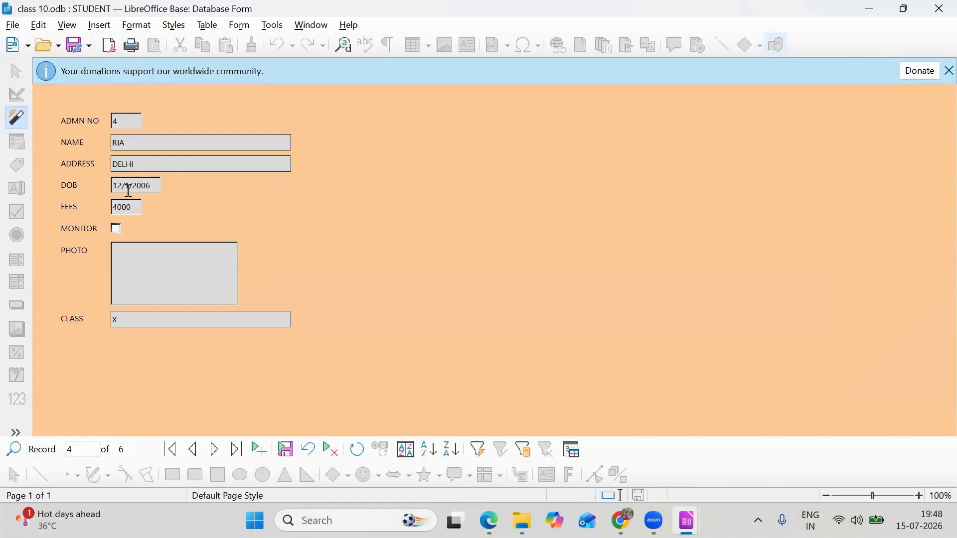
left_click(289, 453)
- Delete record 5 from the STUDENT form, confirming the deletion, and close the form
left_click(217, 454)
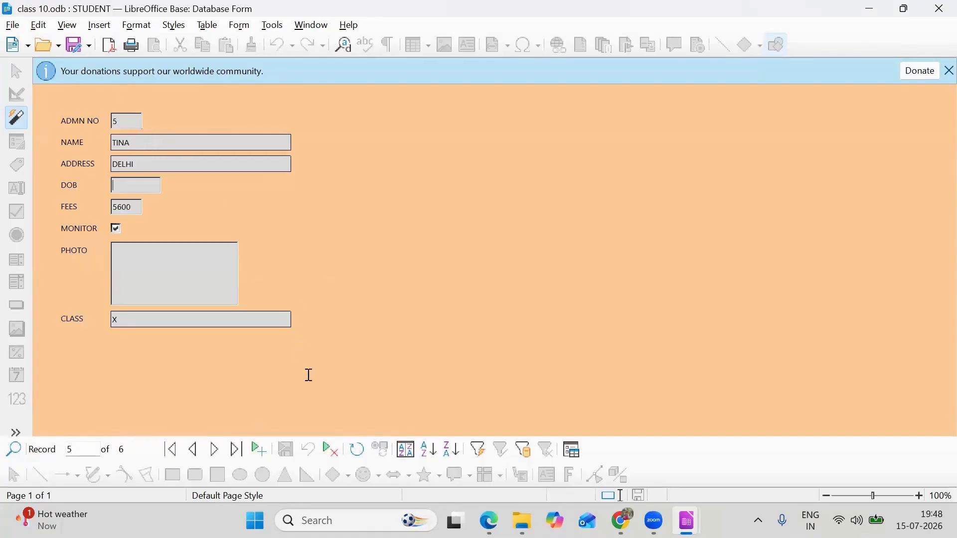
left_click(330, 450)
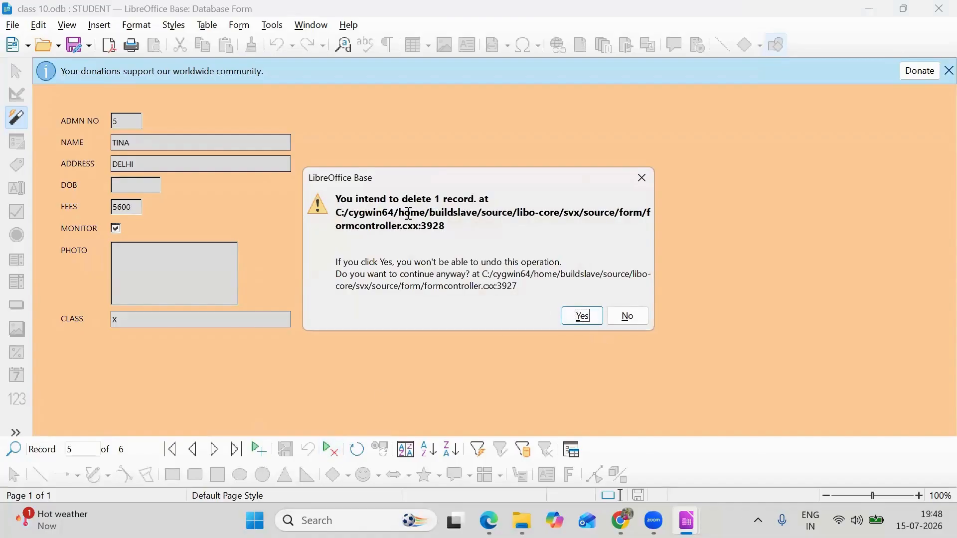
left_click(588, 320)
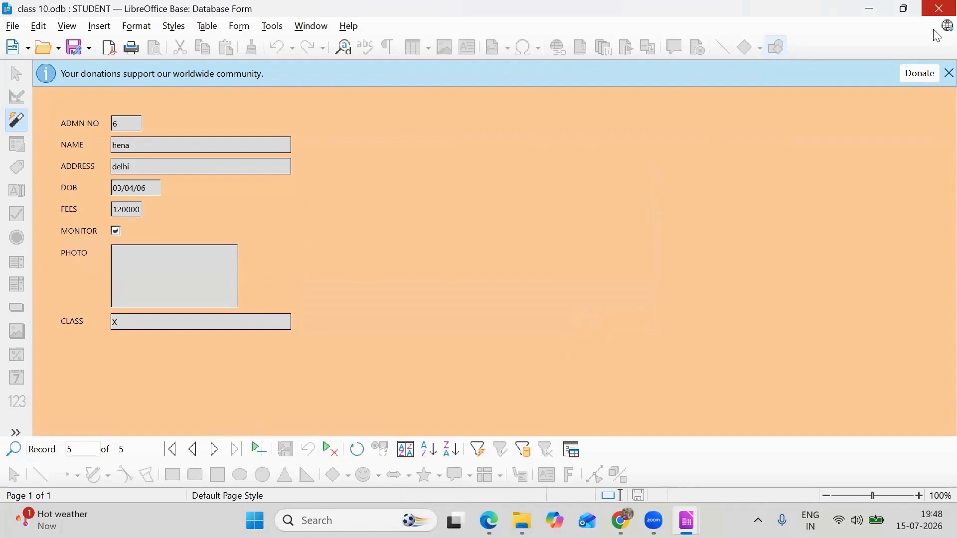
left_click(949, 73)
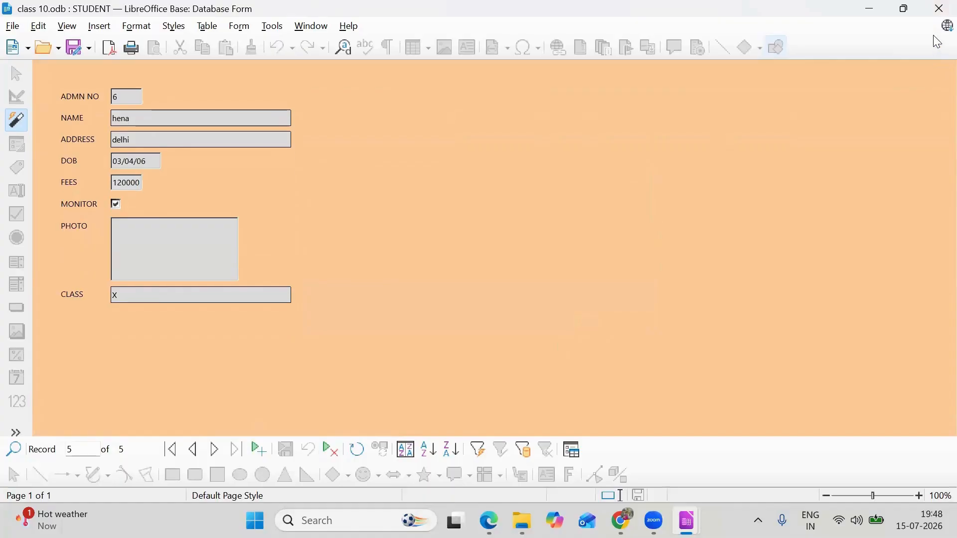
left_click(936, 14)
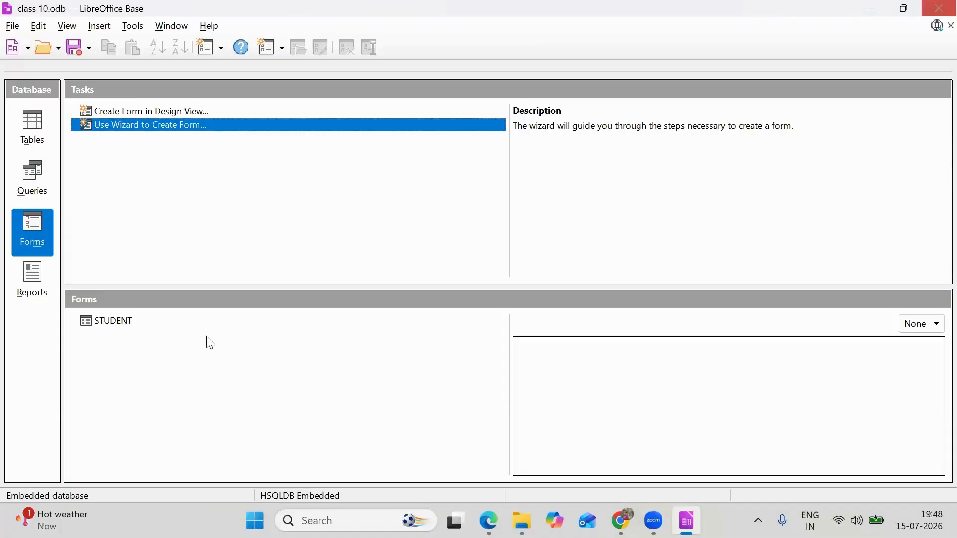
- Open the STUDENT table to check the records changed through the form, and close it again
left_click(116, 324)
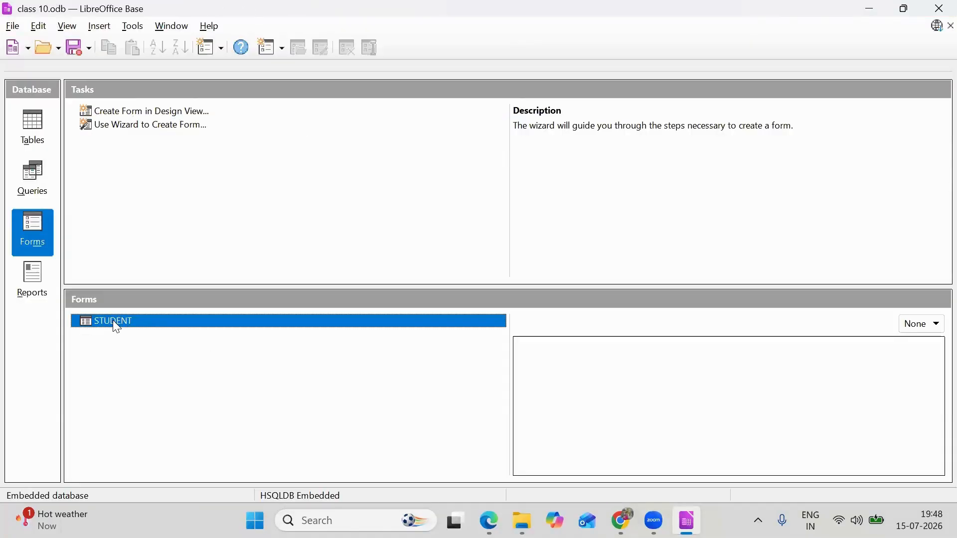
left_click(30, 138)
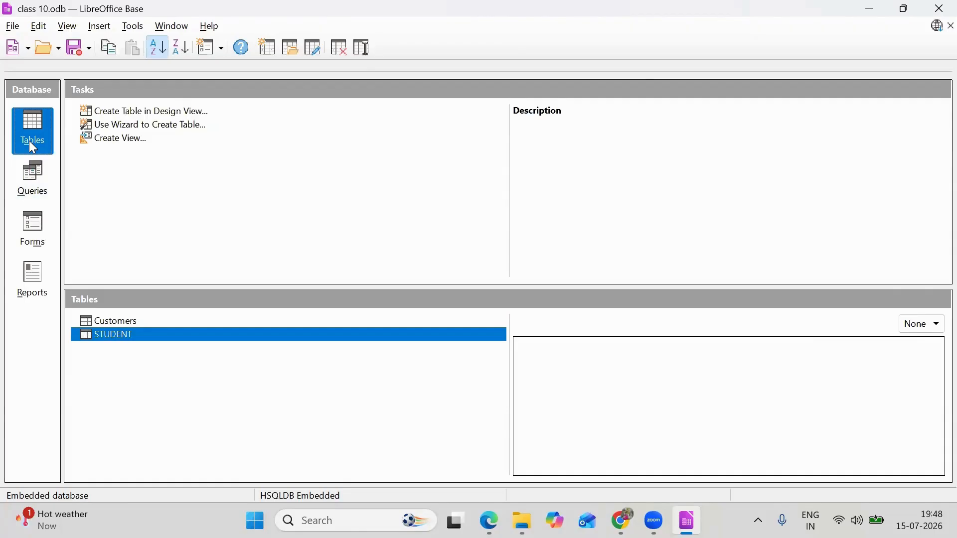
double_click(135, 330)
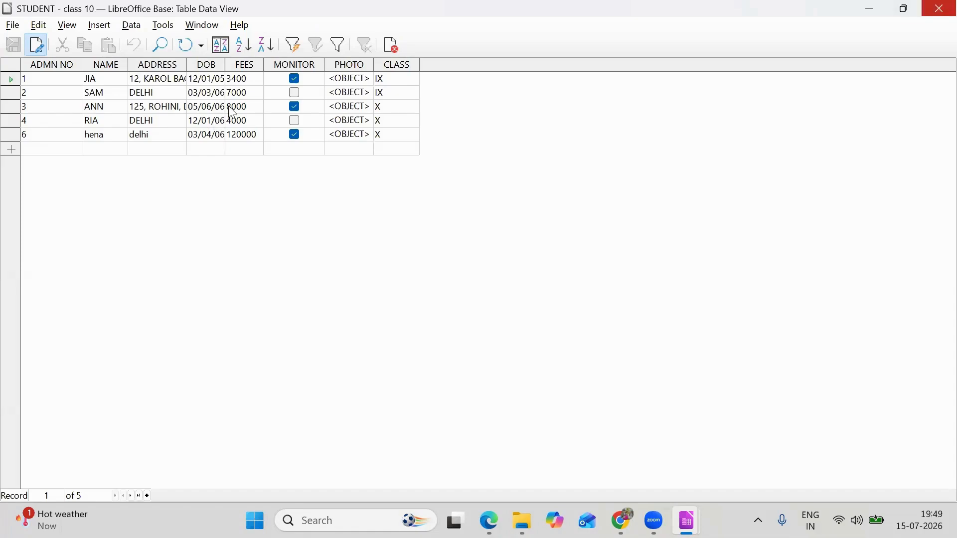
left_click(939, 8)
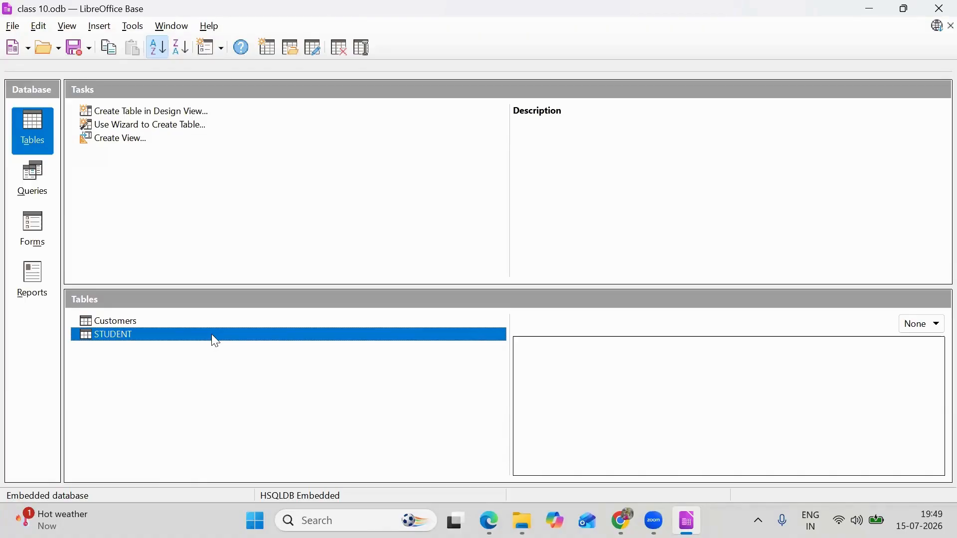
- Open the STUDENT form for editing in design mode
left_click(33, 232)
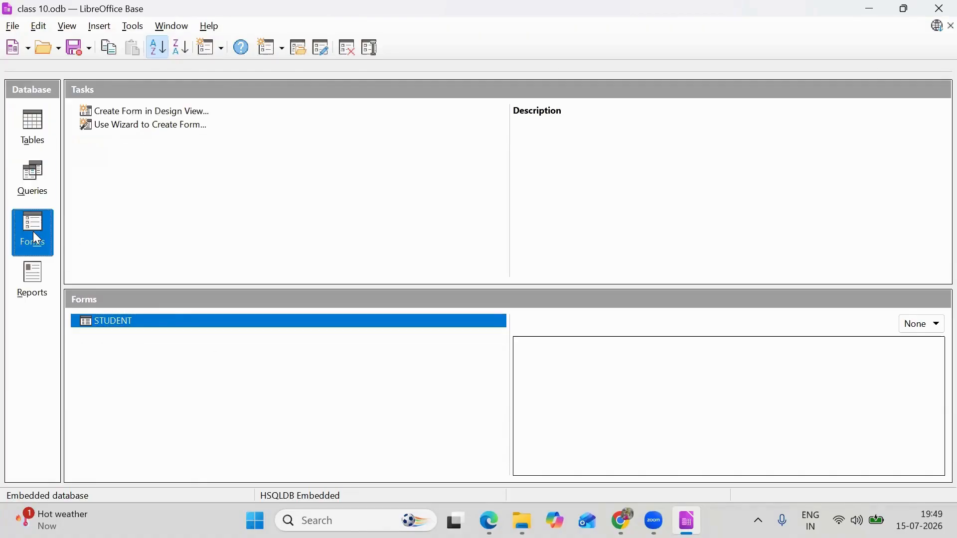
right_click(144, 325)
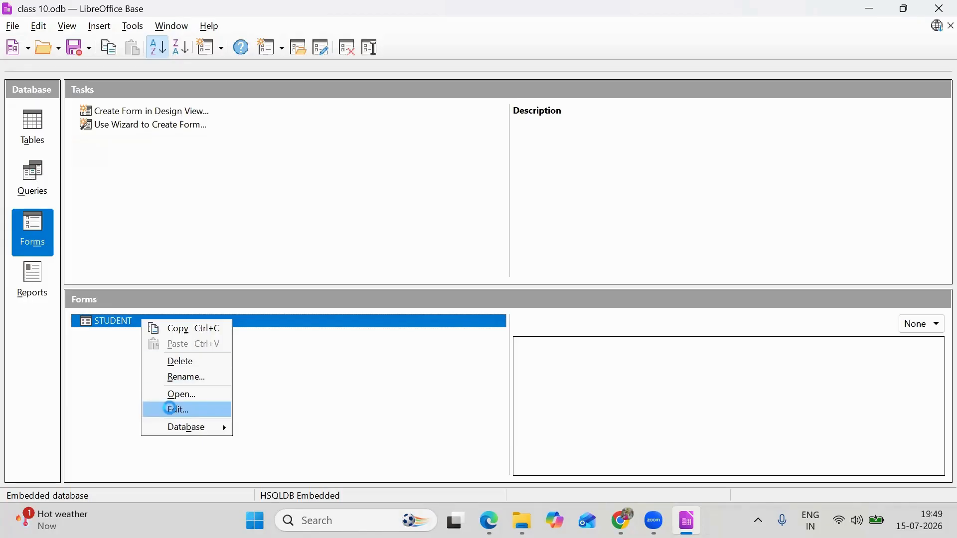
left_click(170, 412)
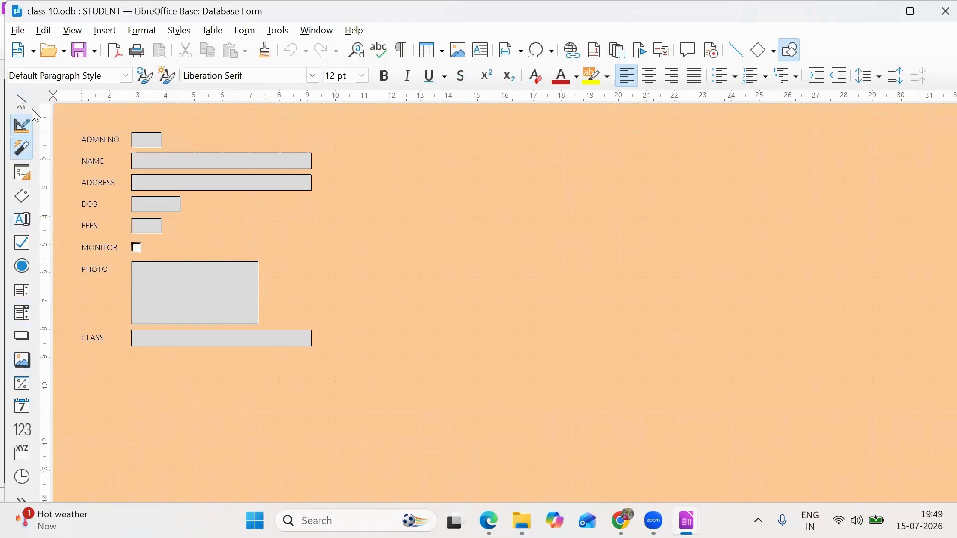
left_click(21, 160)
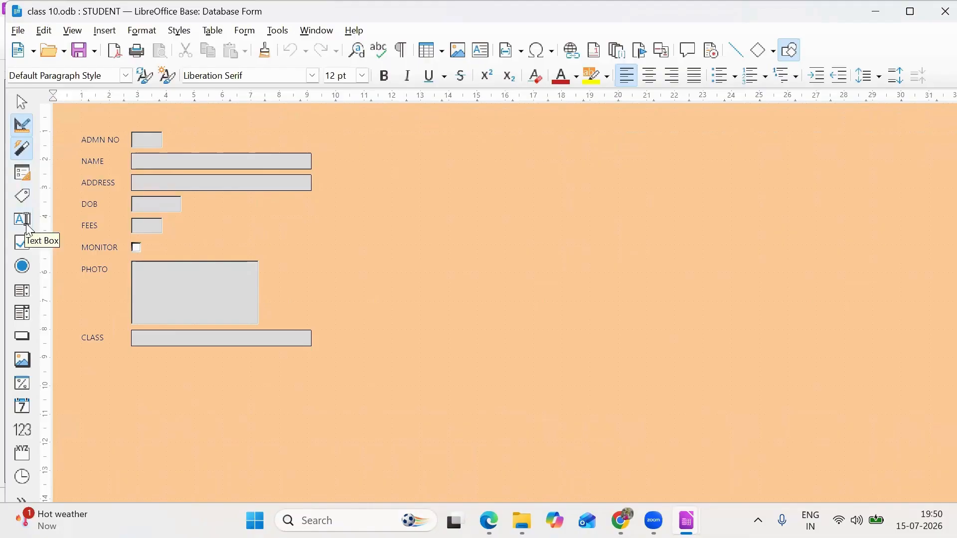
- Draw a label about 12.3 by 1.2 cm beyond the NAME field at the form's upper edge, with the text STUDENT DETAILS
left_click(22, 197)
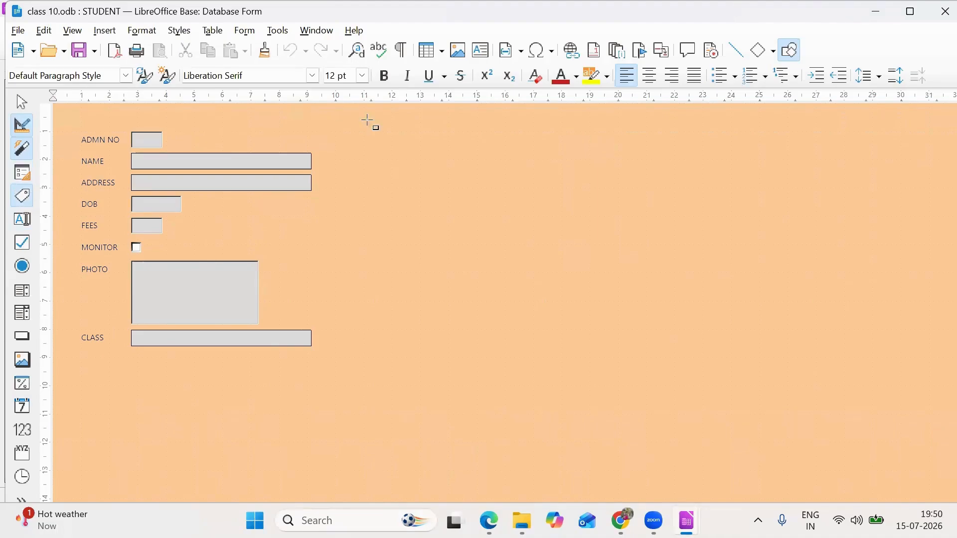
left_click_drag(340, 112, 694, 146)
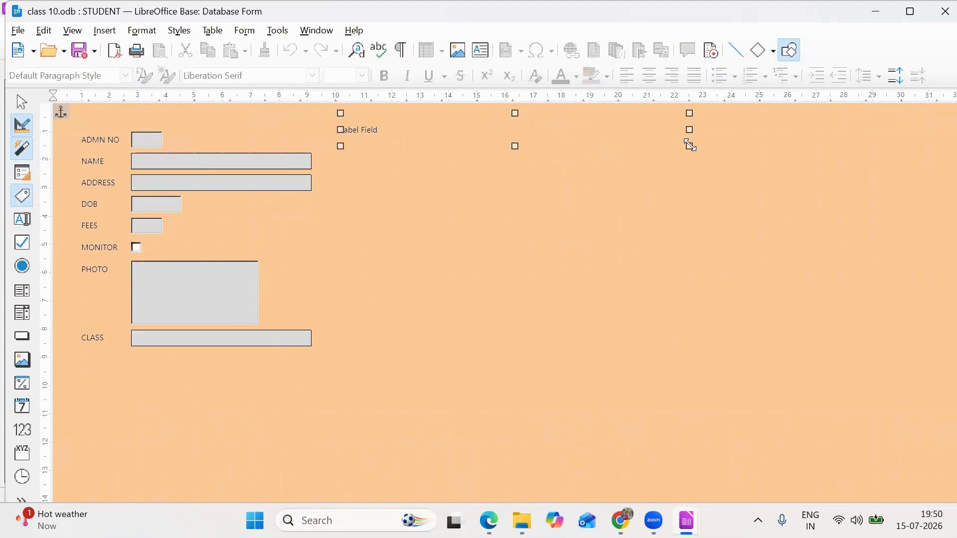
right_click(452, 125)
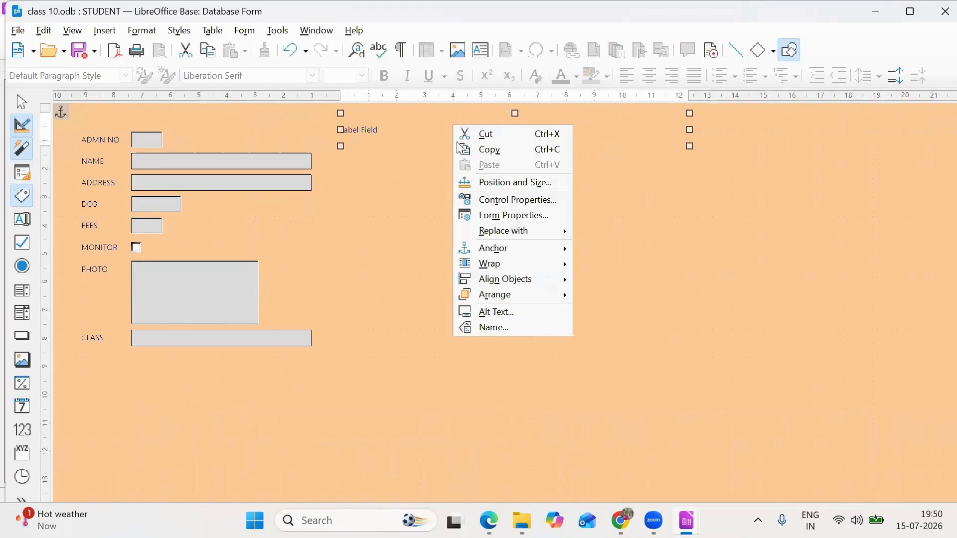
left_click(474, 199)
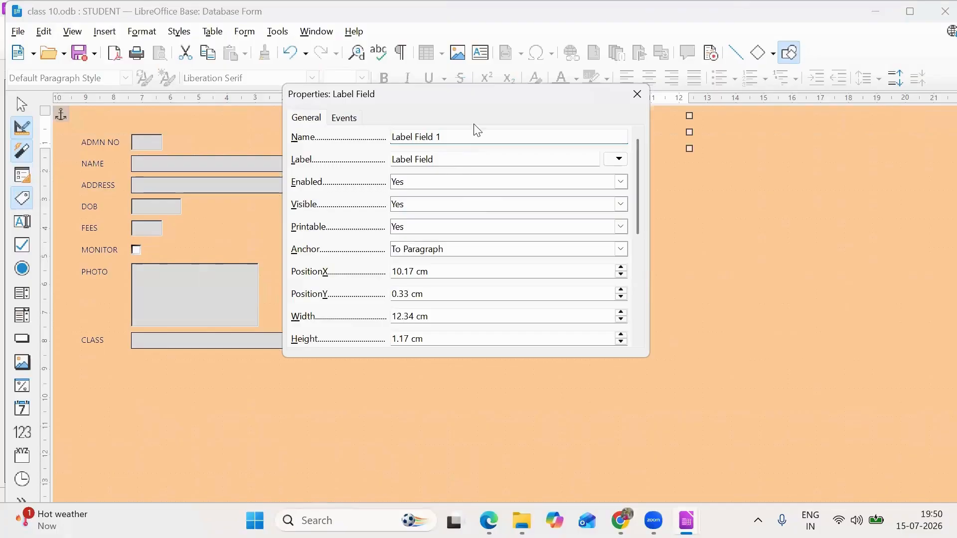
left_click_drag(459, 160, 373, 164)
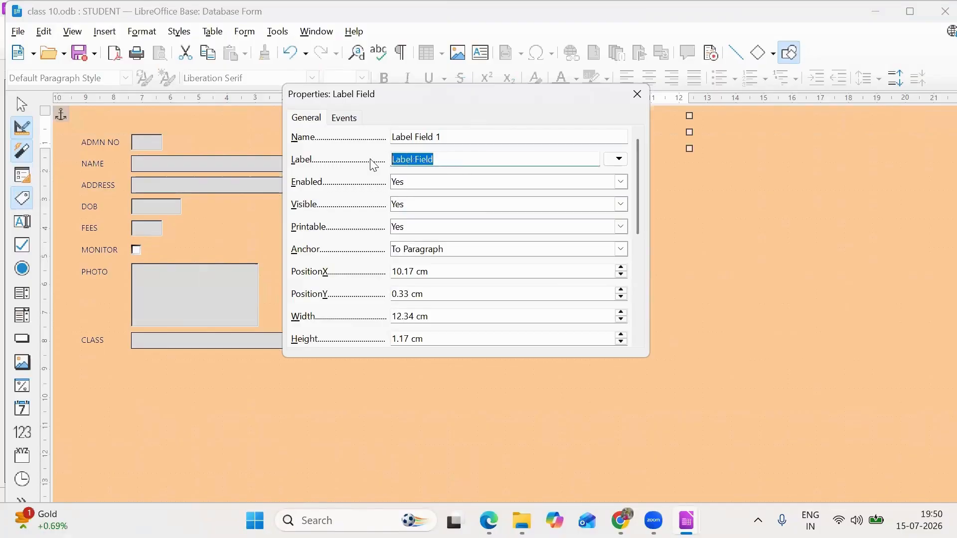
type("S")
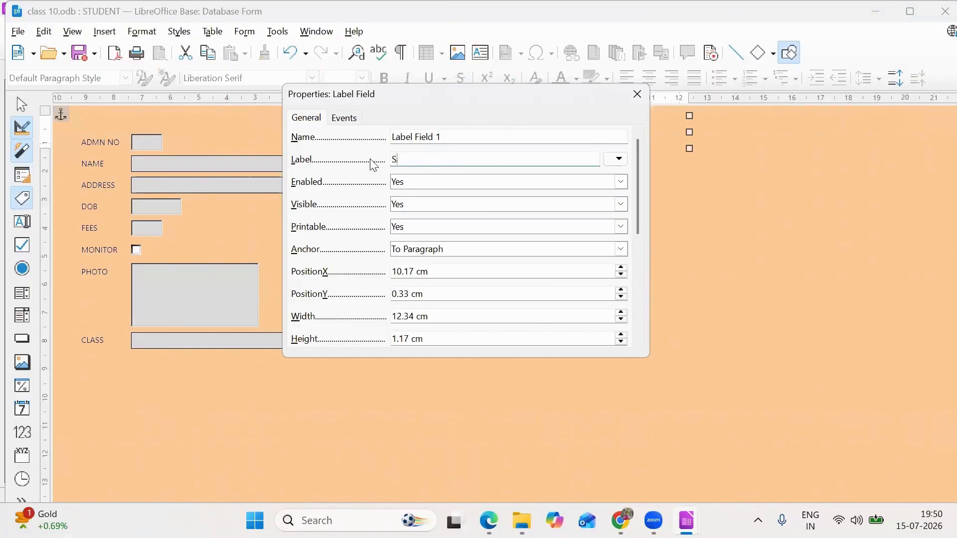
type("TUDENT DETAILS")
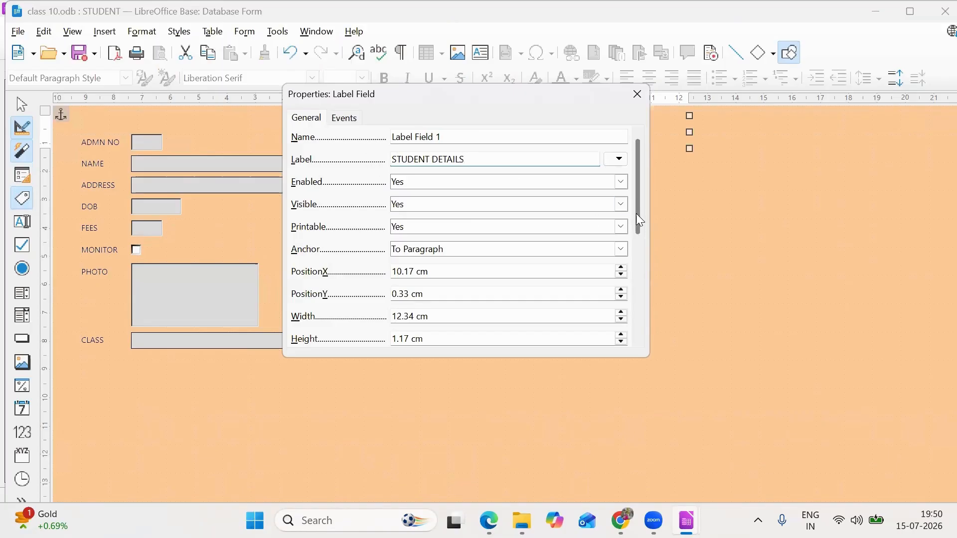
- Center the STUDENT DETAILS label's text and set its background color to Light Yellow 3
left_click_drag(637, 215, 631, 266)
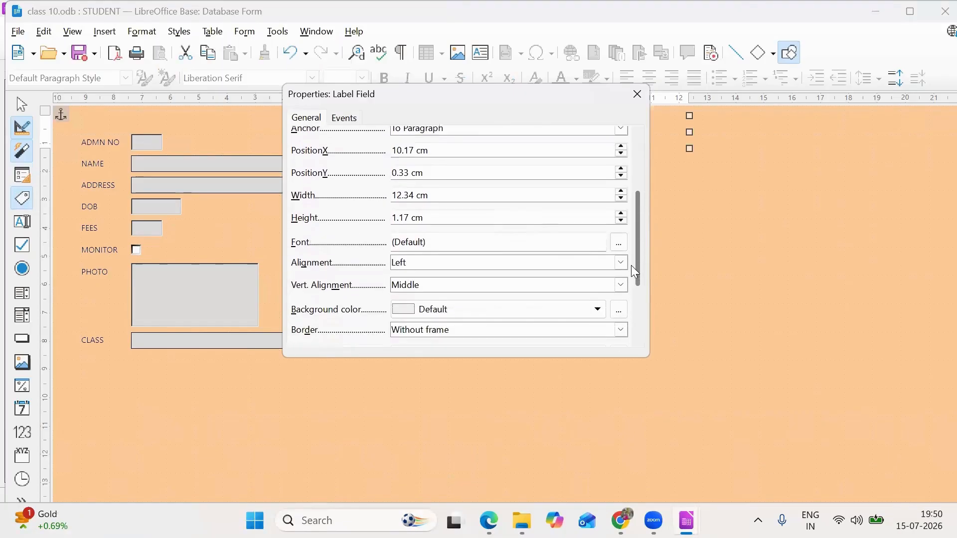
left_click(620, 263)
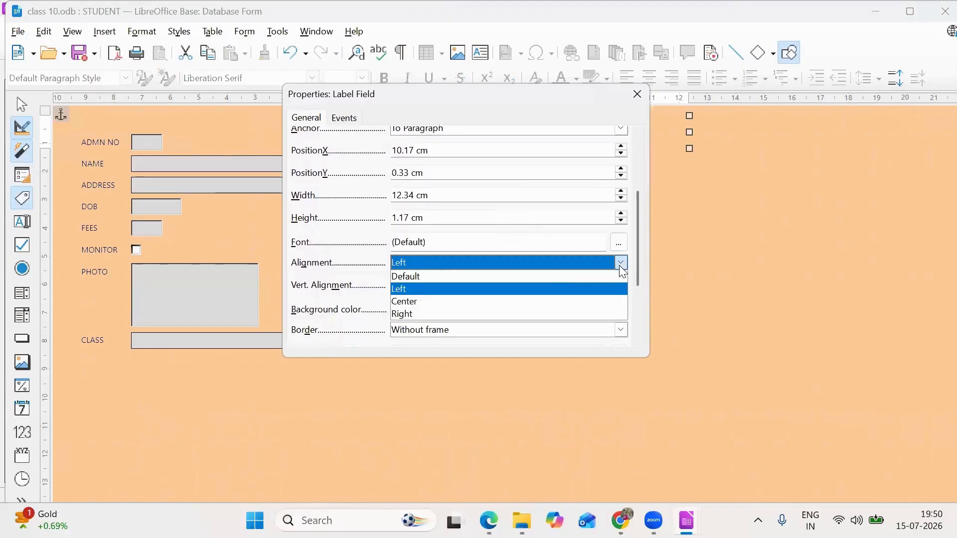
left_click(534, 301)
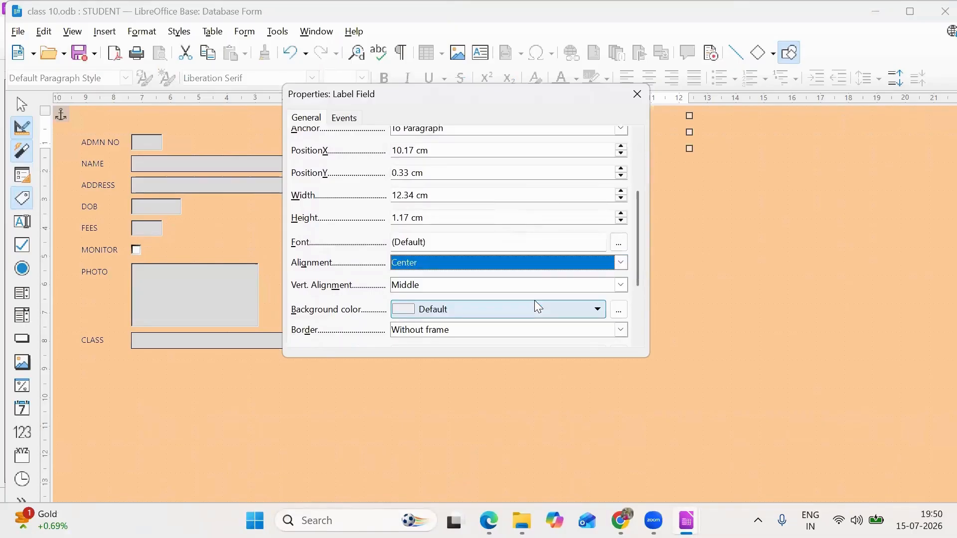
left_click(598, 309)
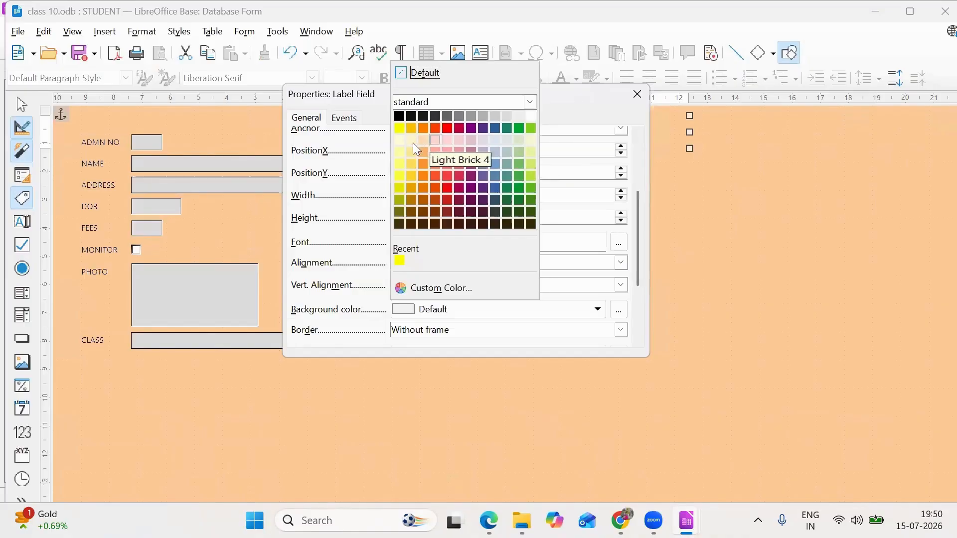
left_click(399, 153)
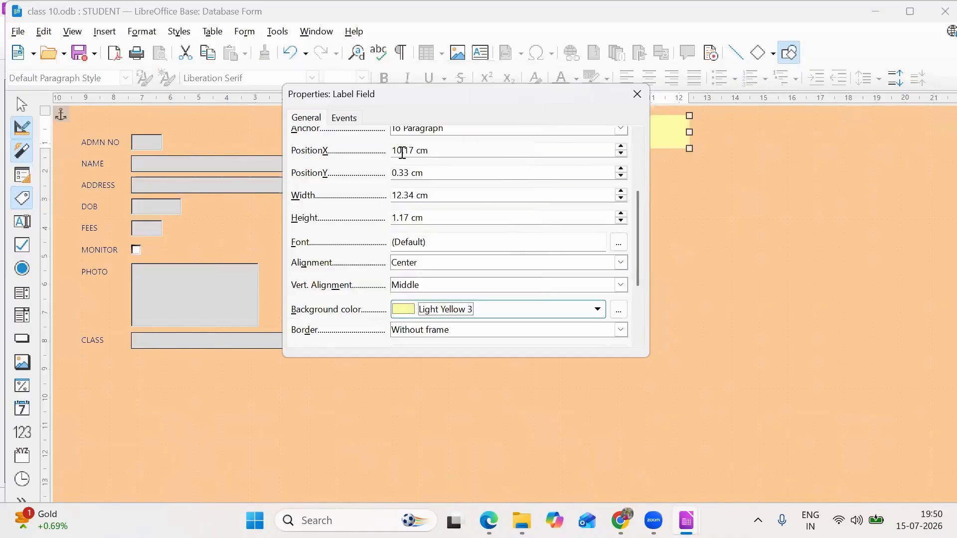
- Set the STUDENT DETAILS label's font size to 14 pt and close its properties
left_click_drag(637, 263, 631, 282)
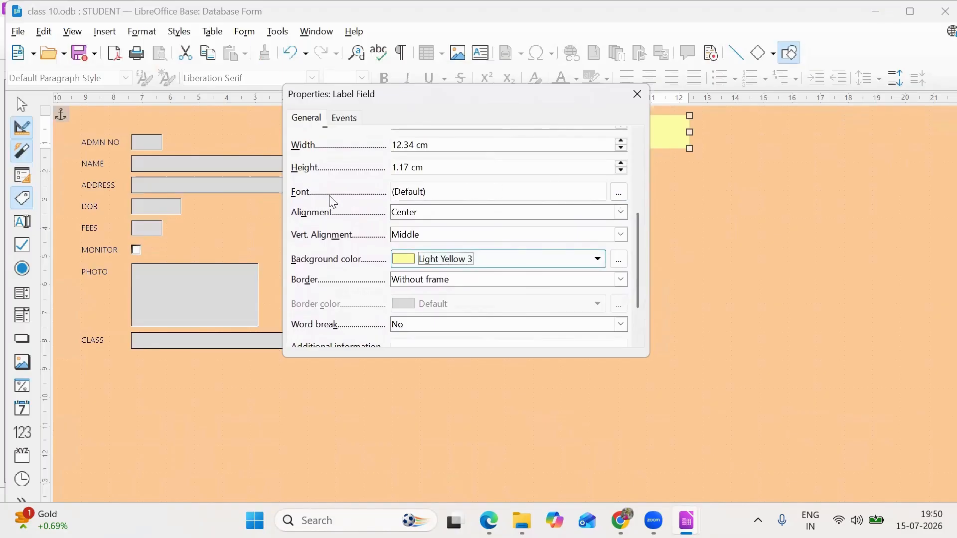
left_click(619, 192)
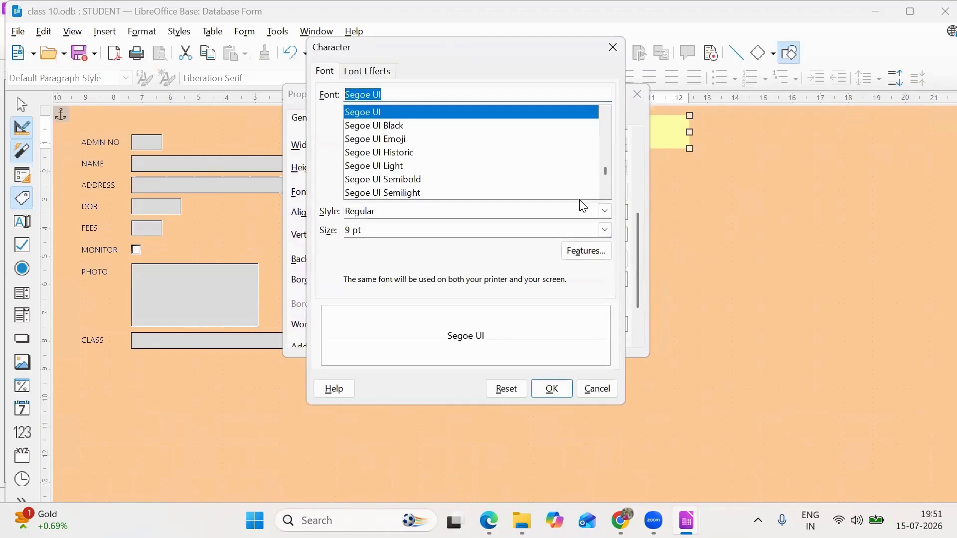
left_click(602, 236)
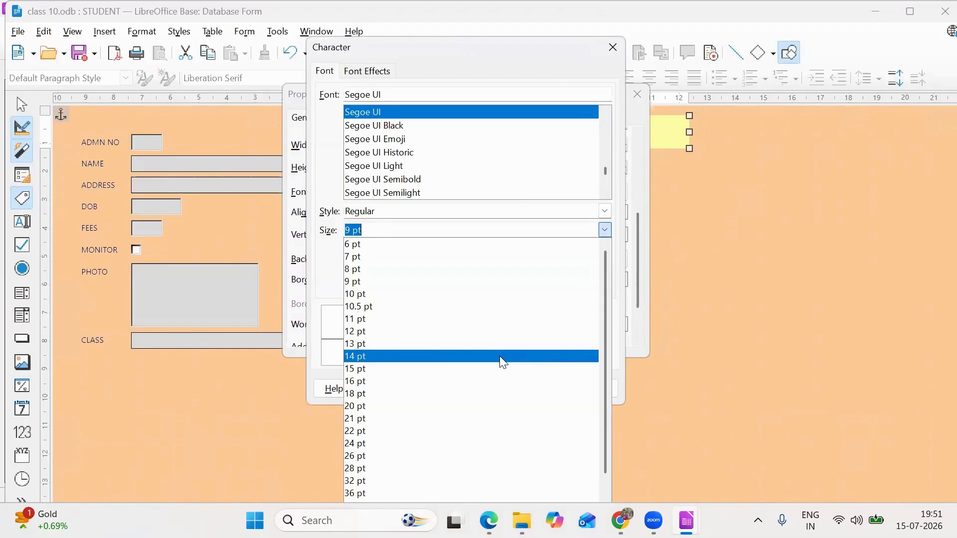
left_click(504, 357)
left_click(550, 389)
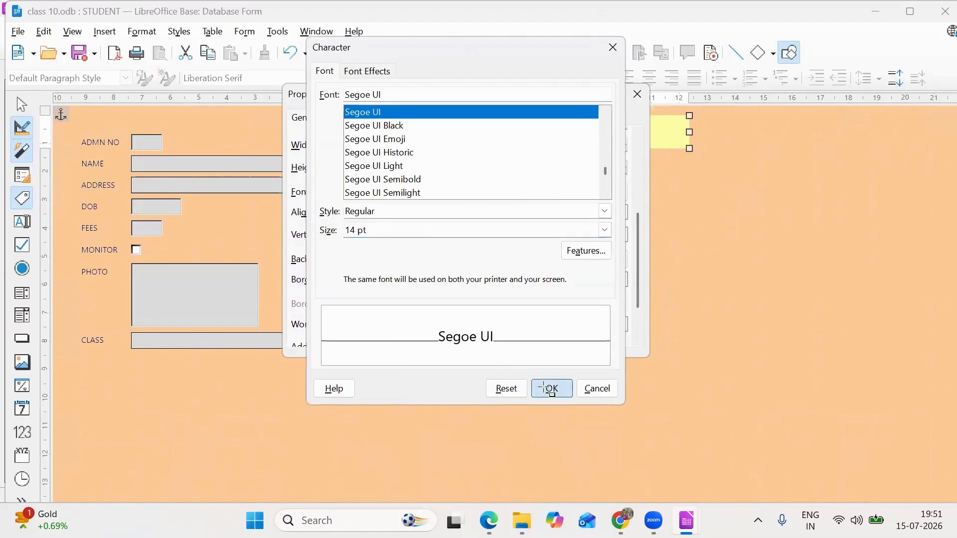
left_click(633, 97)
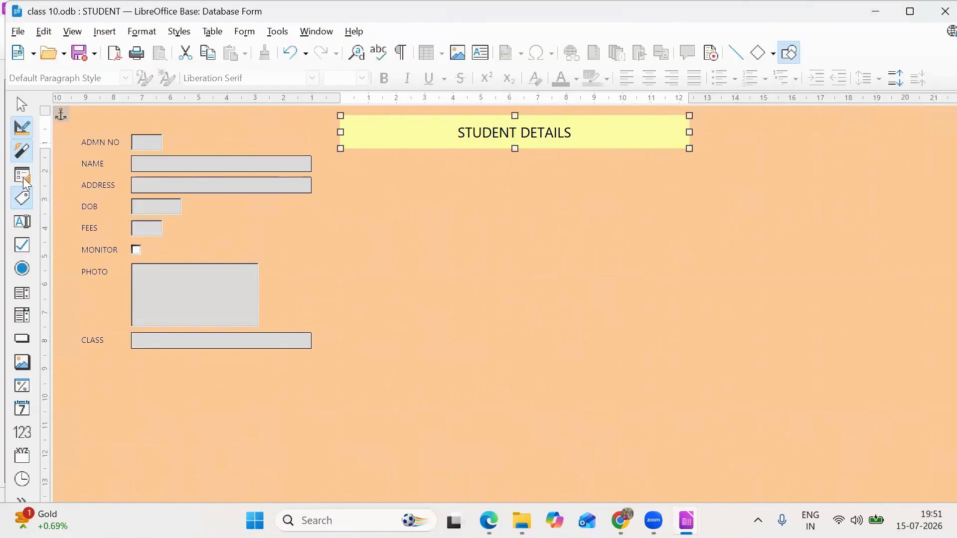
- Turn off design mode, step through the form's records up to record 4, and return to design mode
left_click(21, 127)
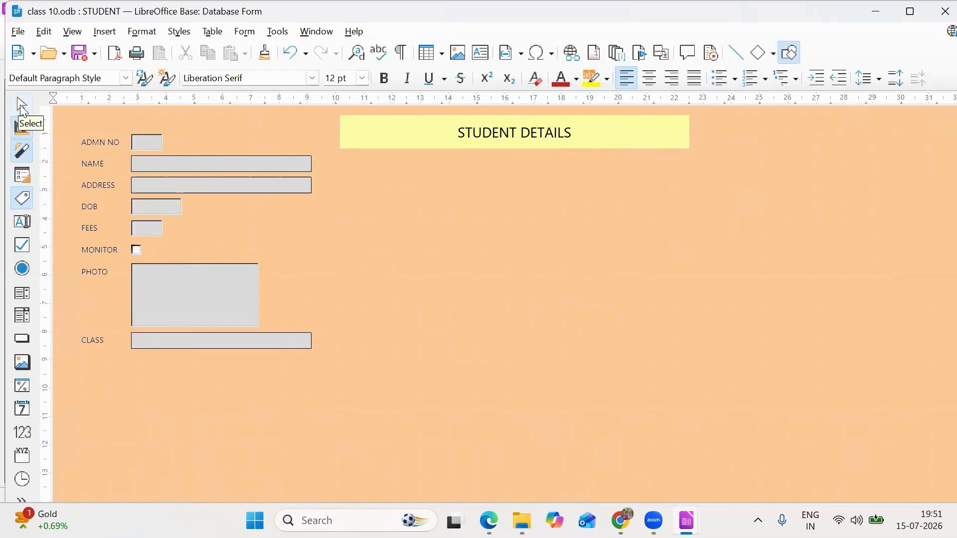
left_click(22, 134)
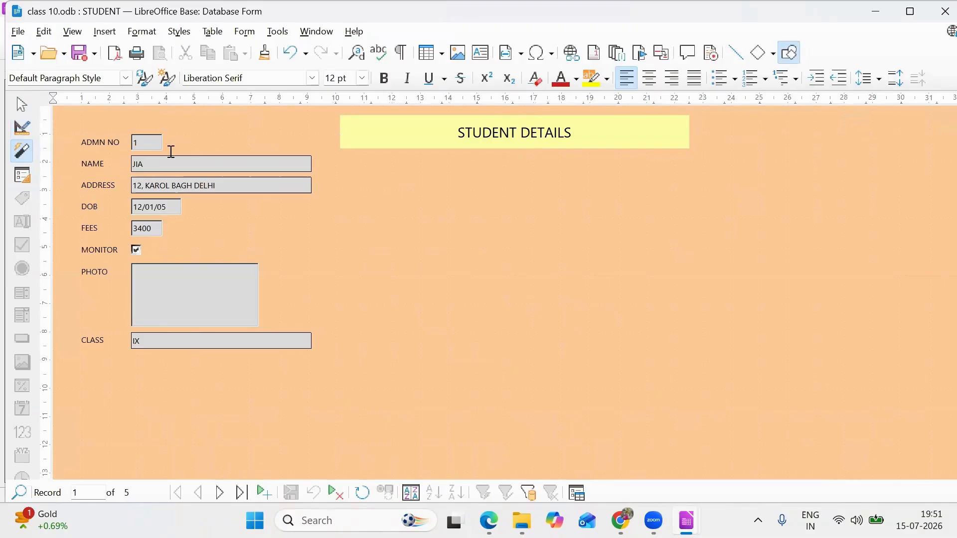
left_click(217, 498)
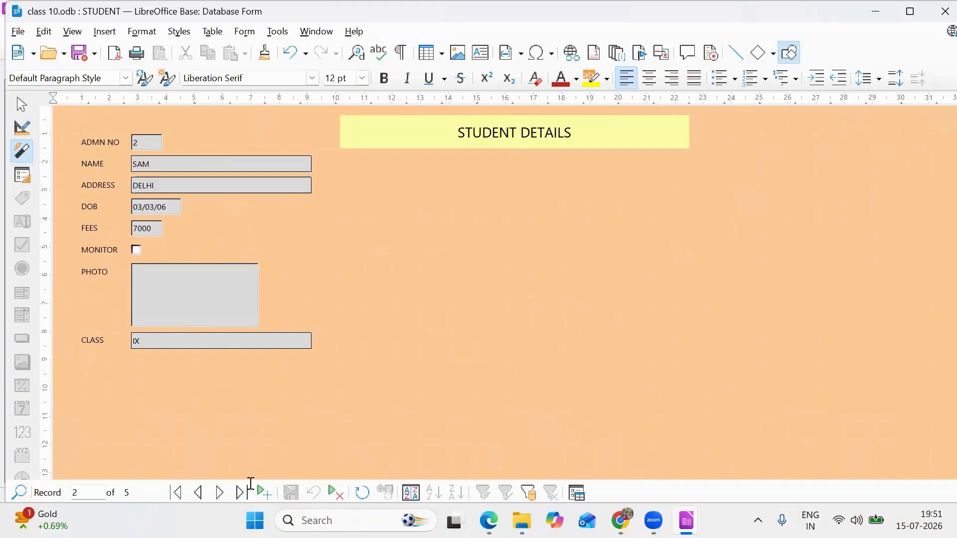
left_click(219, 497)
left_click(219, 498)
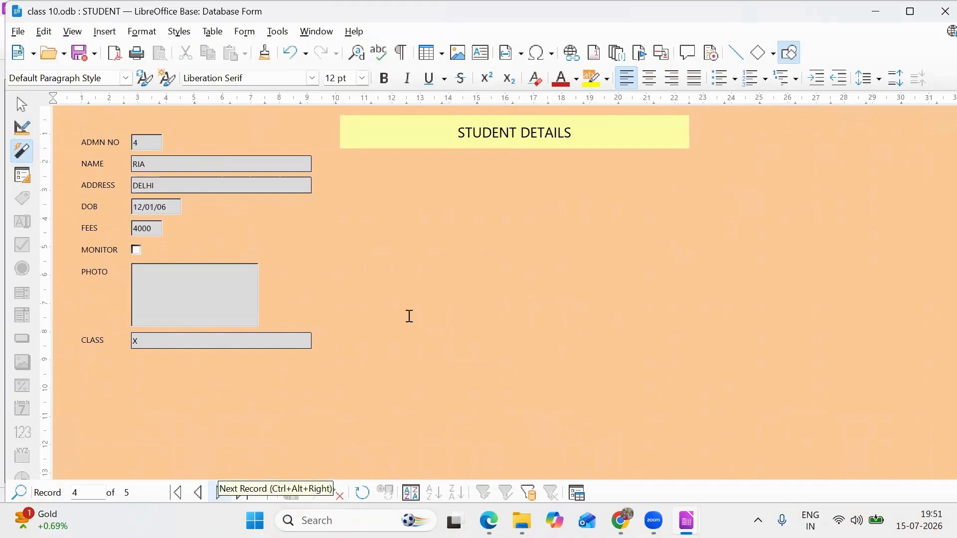
left_click(22, 127)
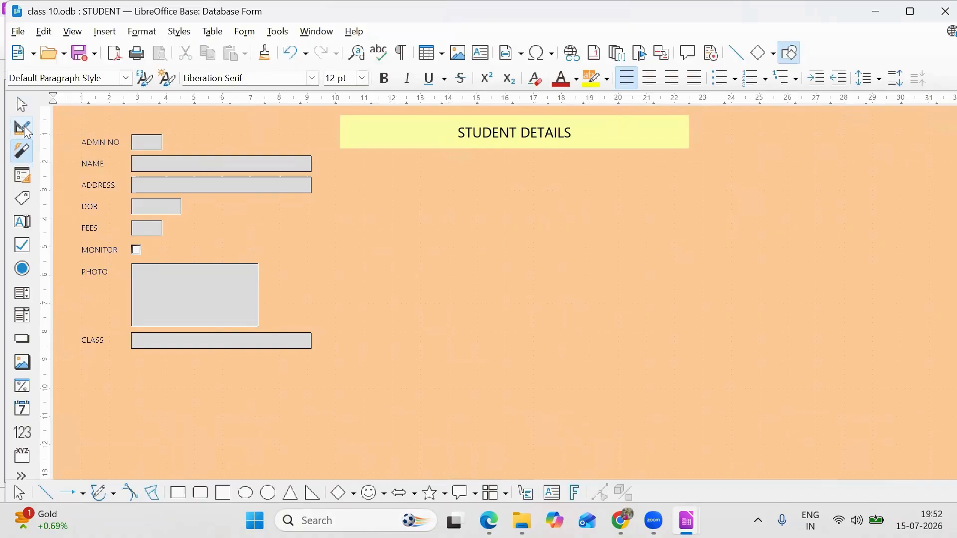
- Apply the linear gradient from #38A8B6 to #D6A085 as the form's page background
right_click(396, 294)
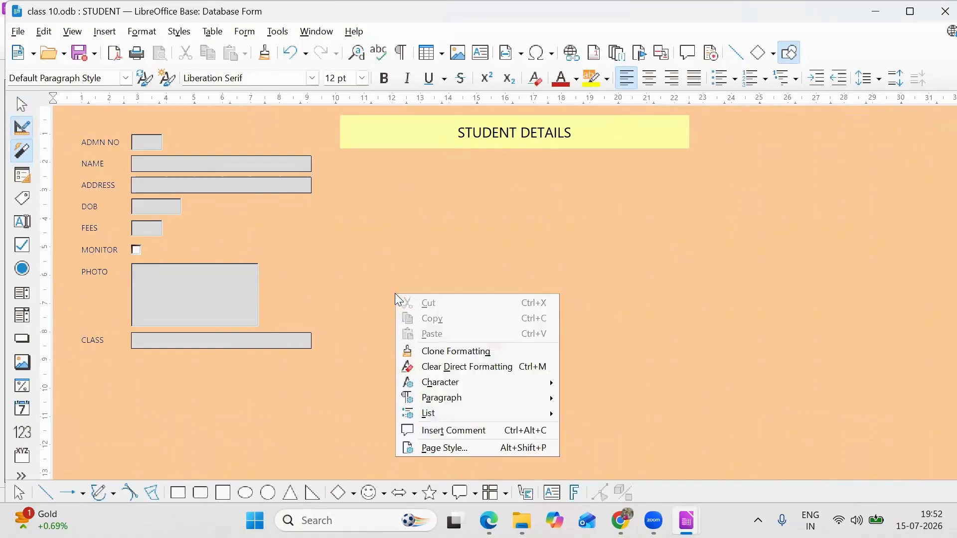
left_click(469, 449)
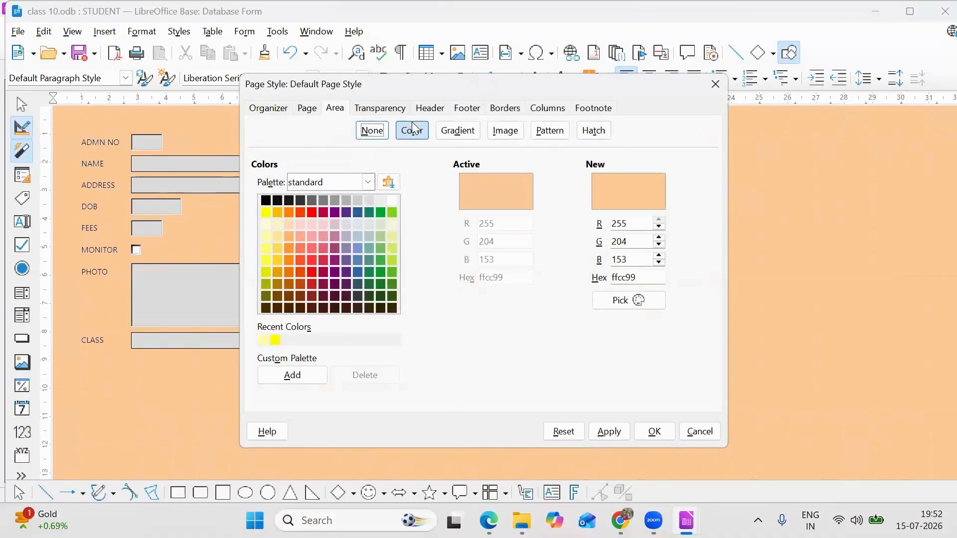
left_click(420, 139)
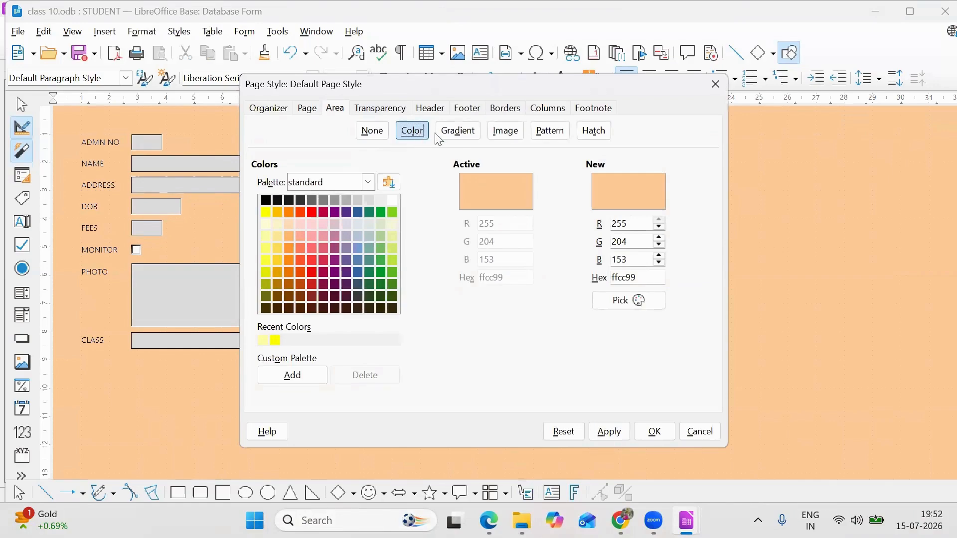
left_click(455, 139)
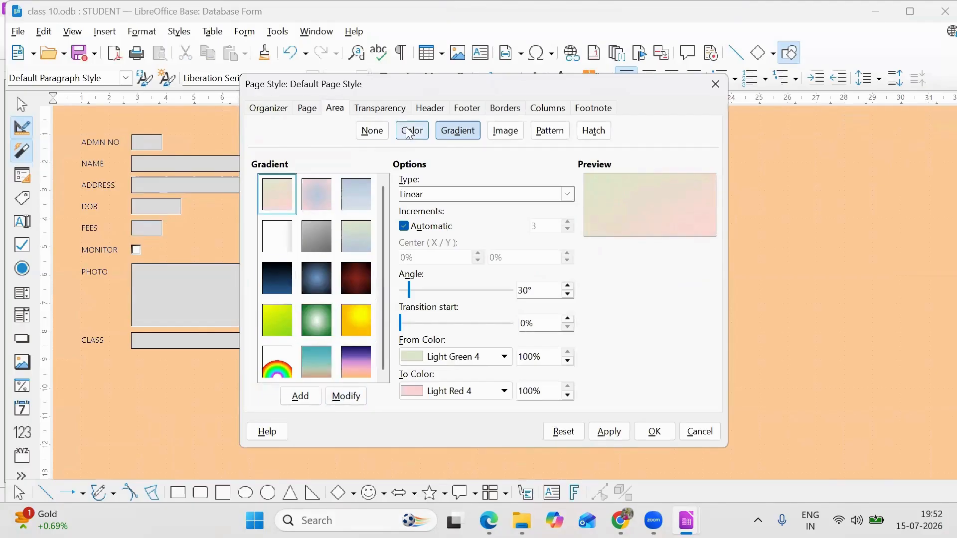
left_click(318, 357)
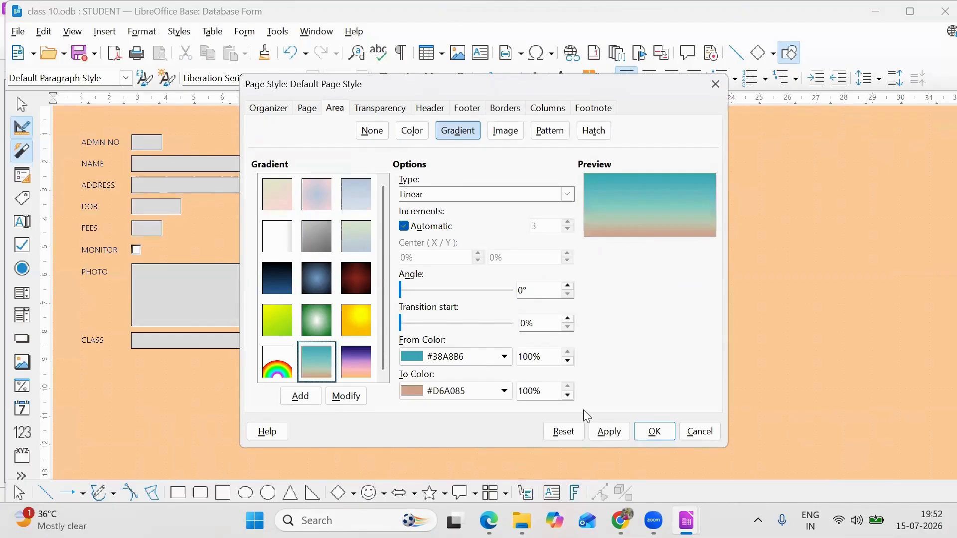
left_click(609, 430)
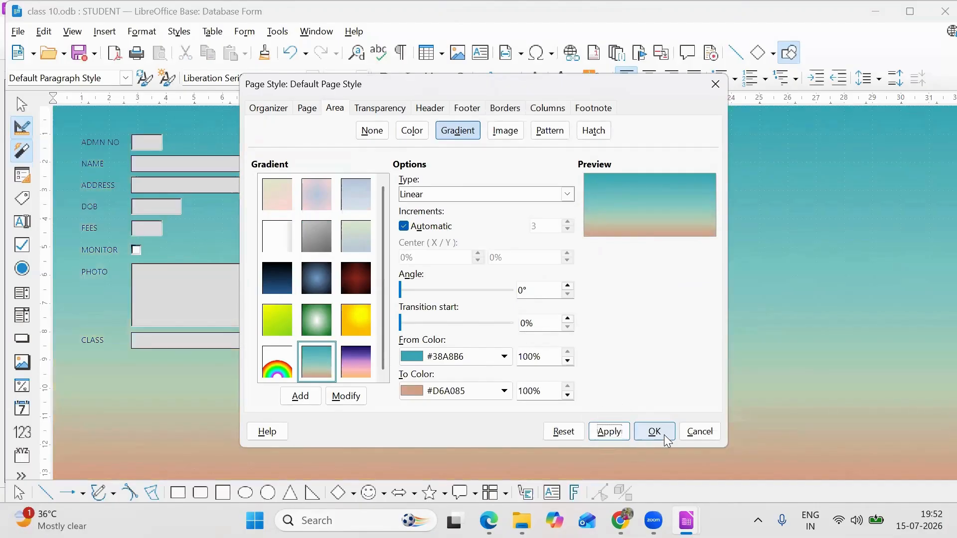
left_click(664, 435)
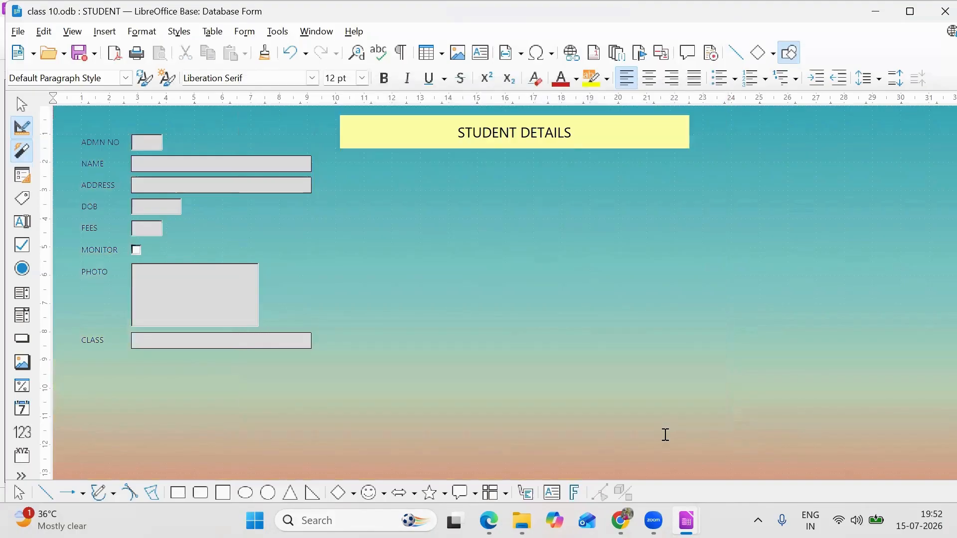
- Reopen the page style's background settings and examine the color and image fills, including the option to import an image
right_click(507, 347)
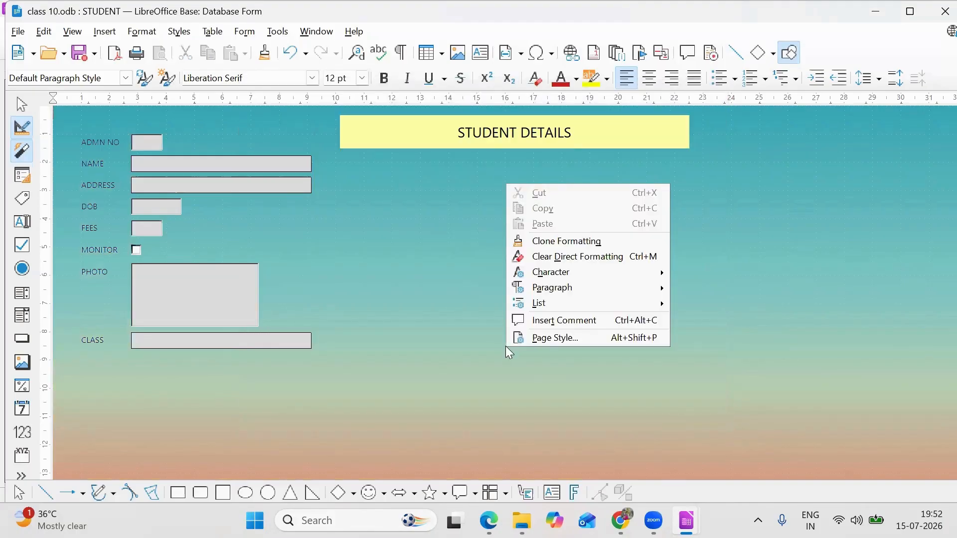
left_click(529, 338)
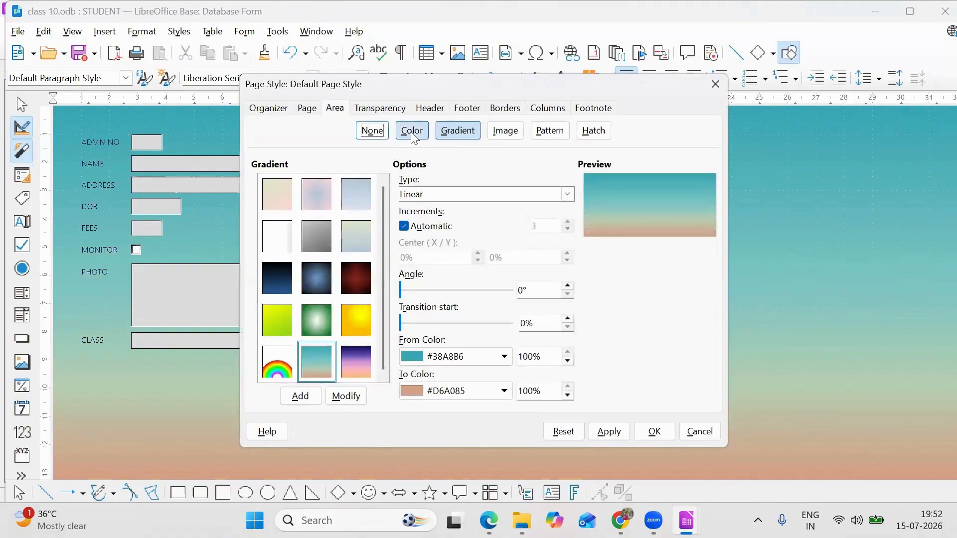
left_click(412, 131)
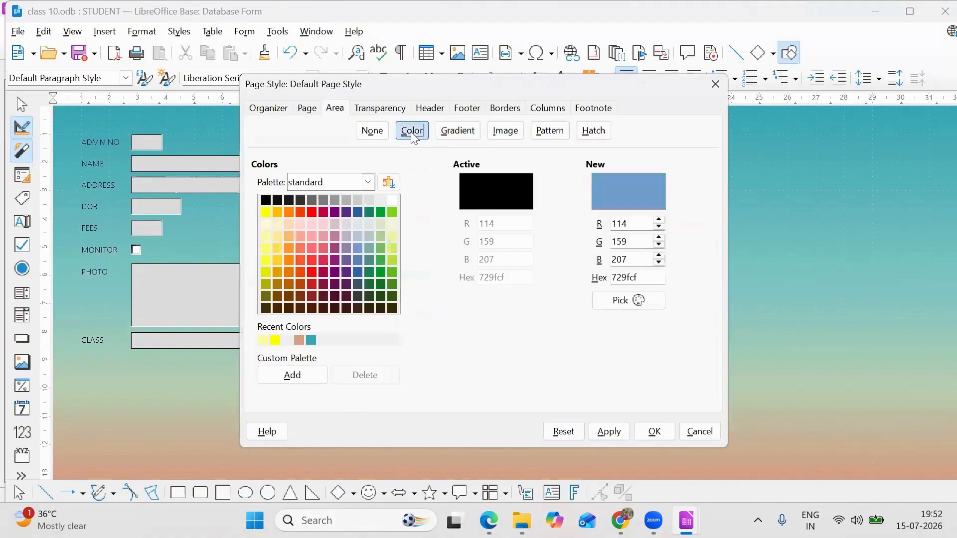
left_click(503, 139)
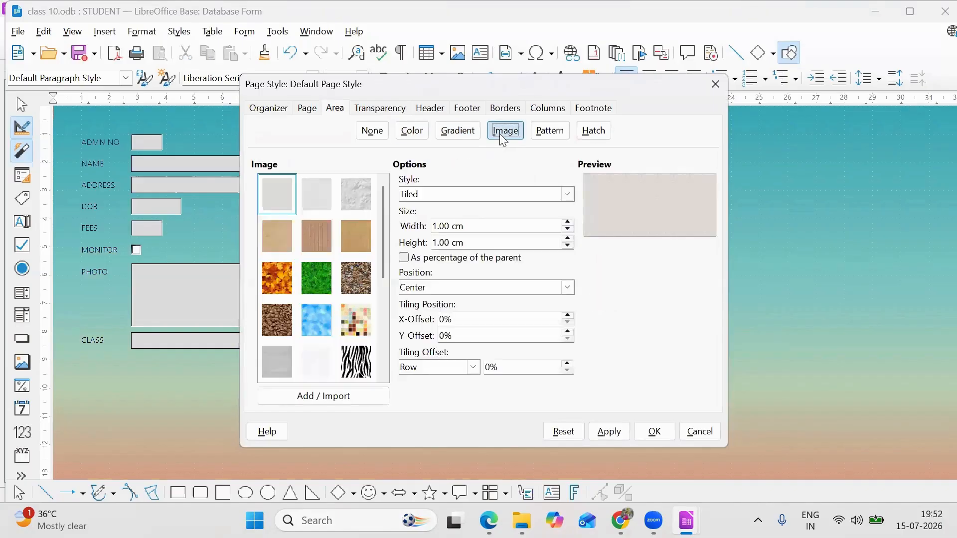
left_click(382, 311)
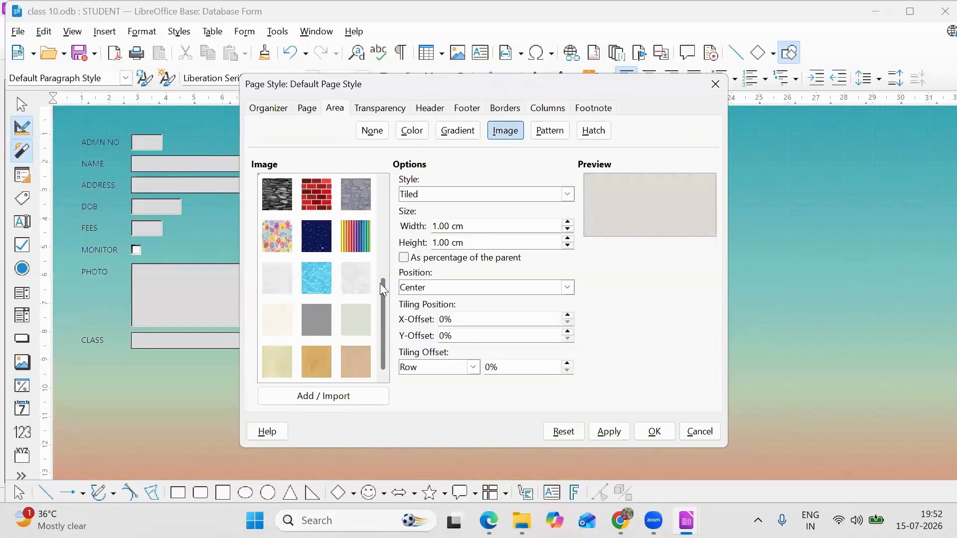
left_click(383, 200)
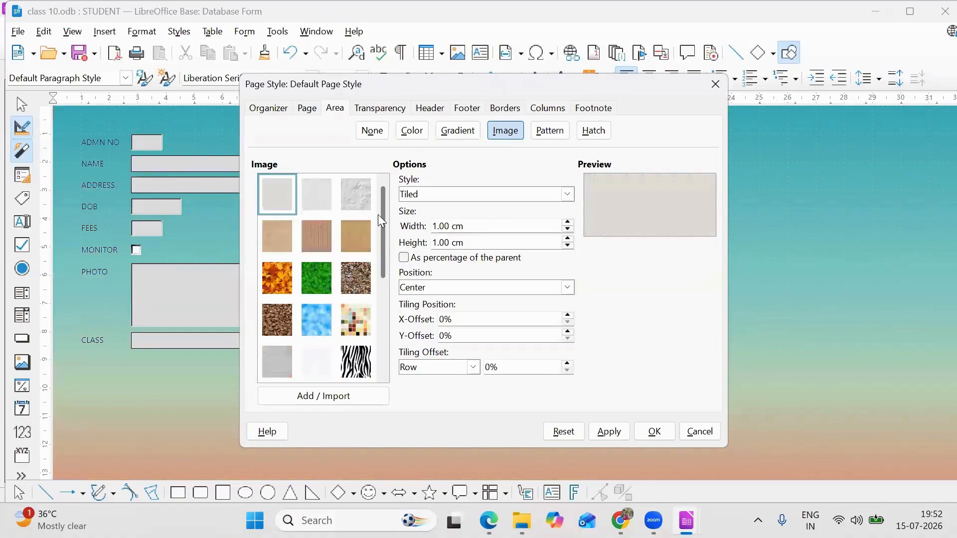
left_click(316, 397)
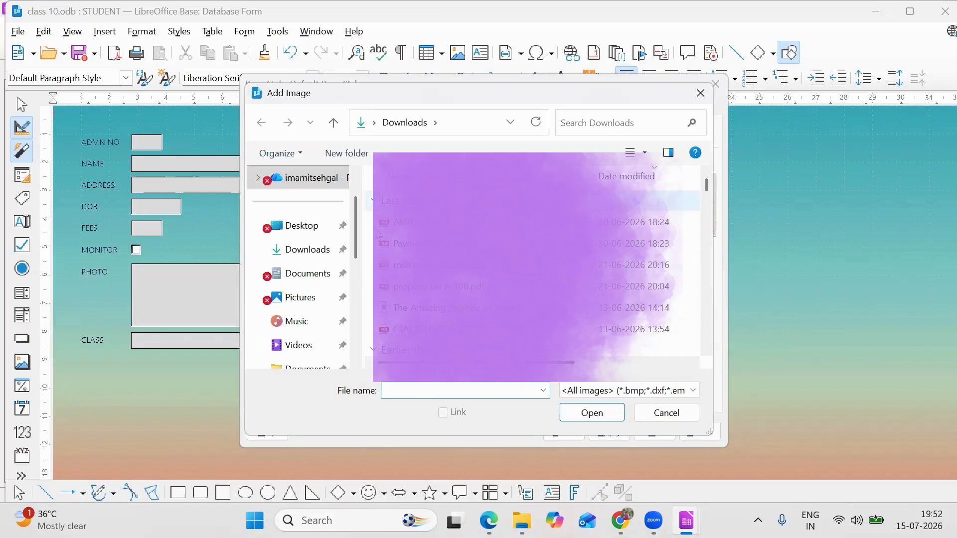
left_click(644, 409)
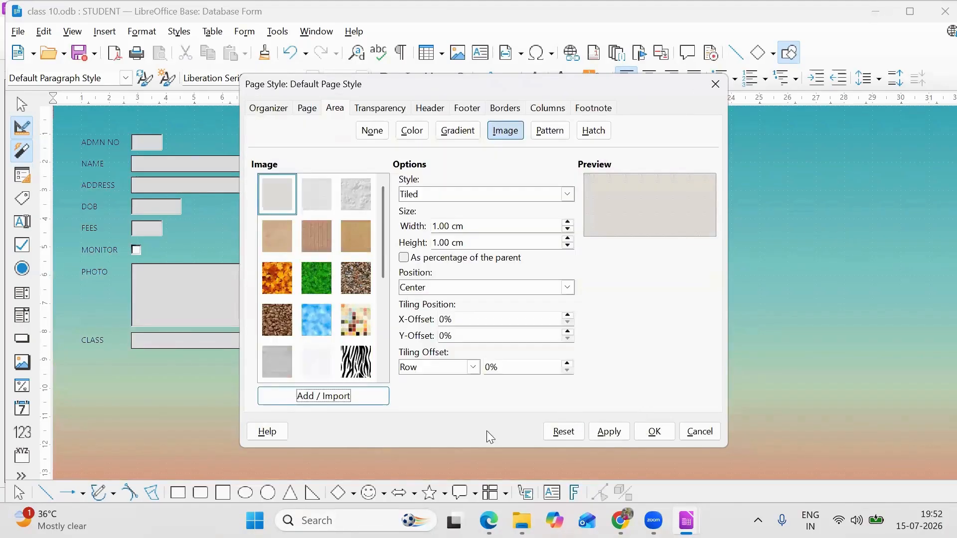
scroll(382, 294, "down", 5)
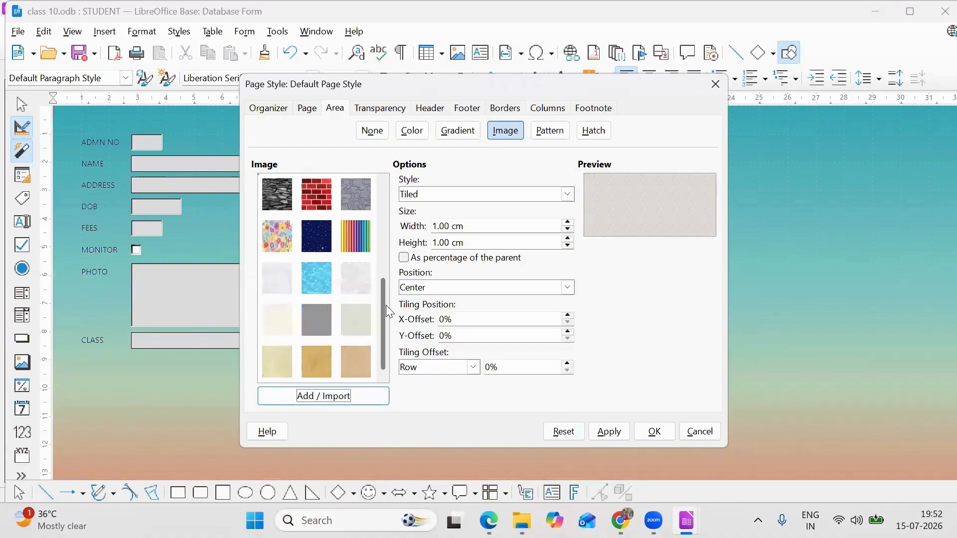
scroll(385, 189, "up", 5)
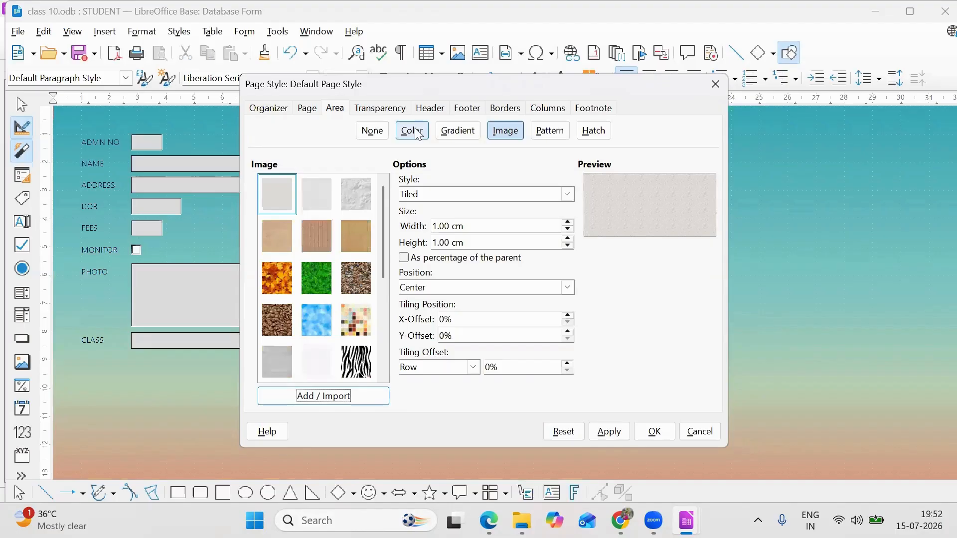
- Apply the solid light orange color ffdbb6 as the form's page background
left_click(412, 130)
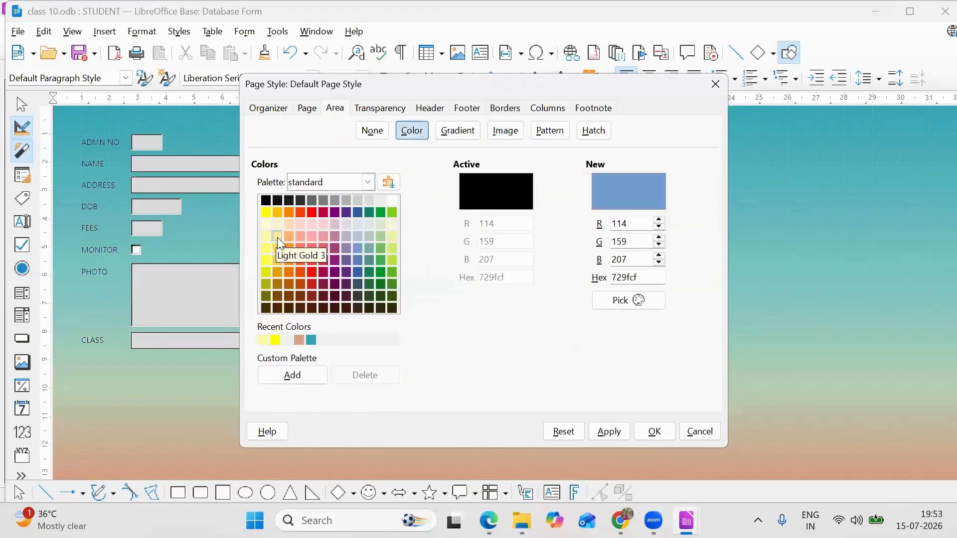
left_click(288, 225)
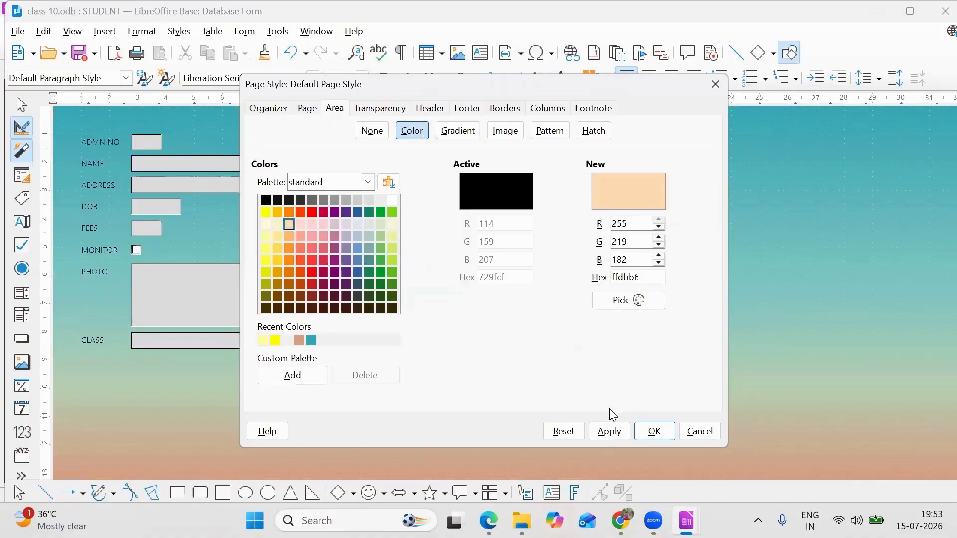
left_click(609, 431)
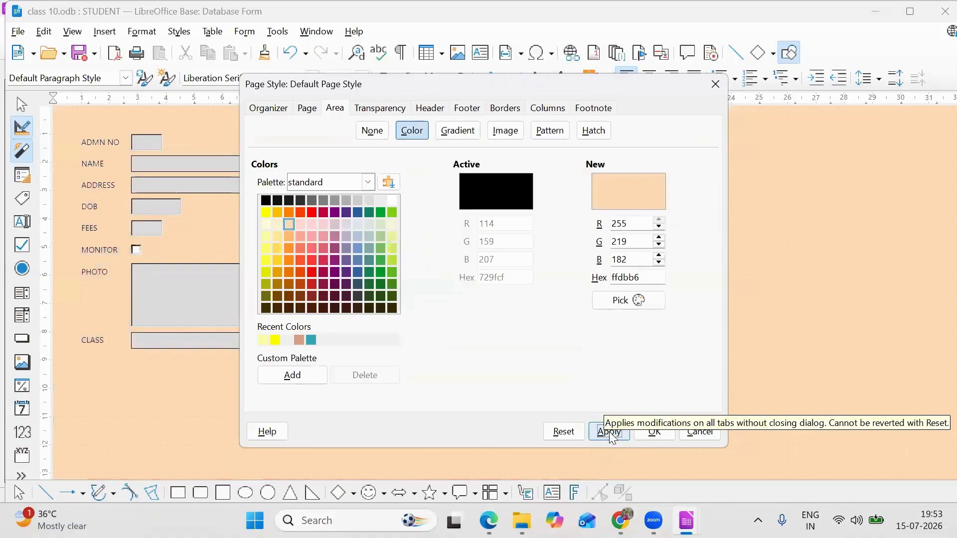
- Close the page style settings and select the grouped label and box of ADMN NO, NAME and ADDRESS one after another
left_click(655, 432)
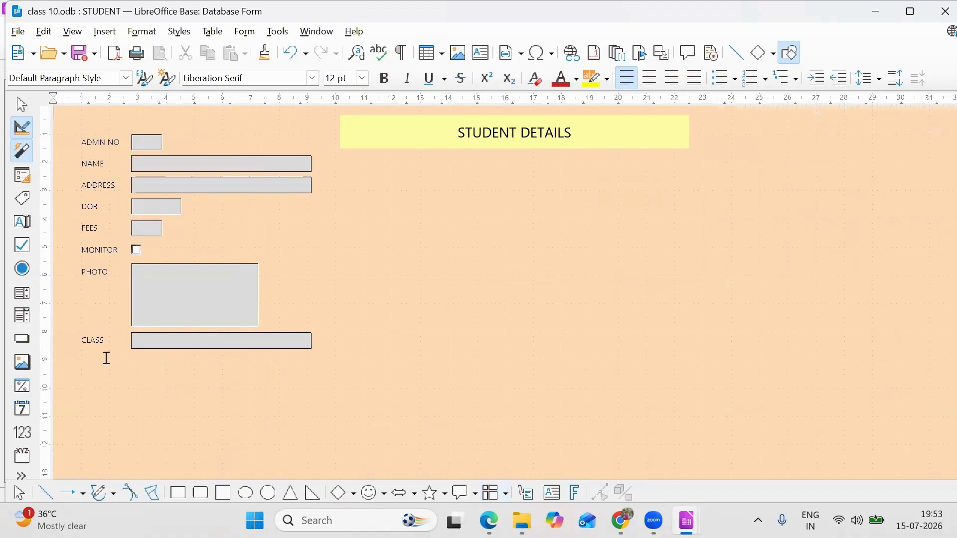
left_click(104, 145)
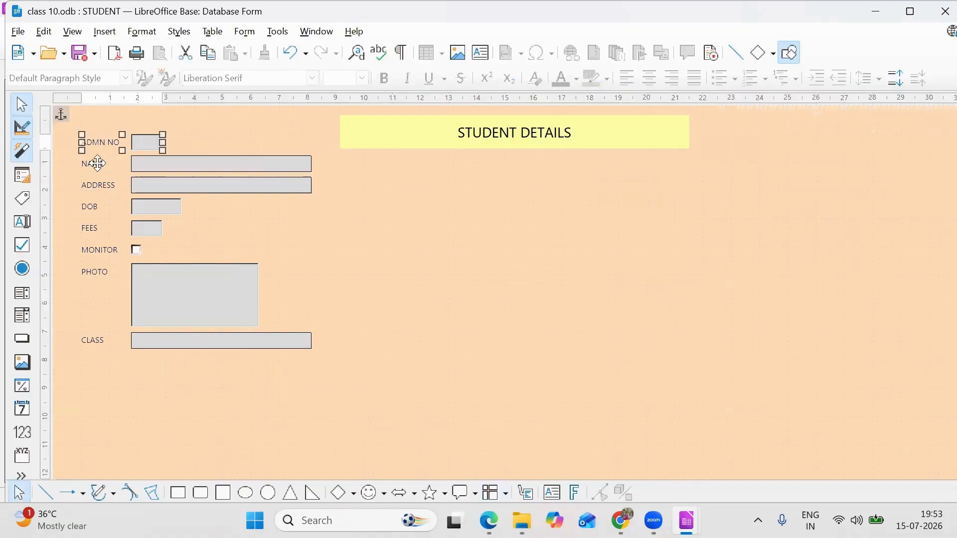
left_click(97, 163)
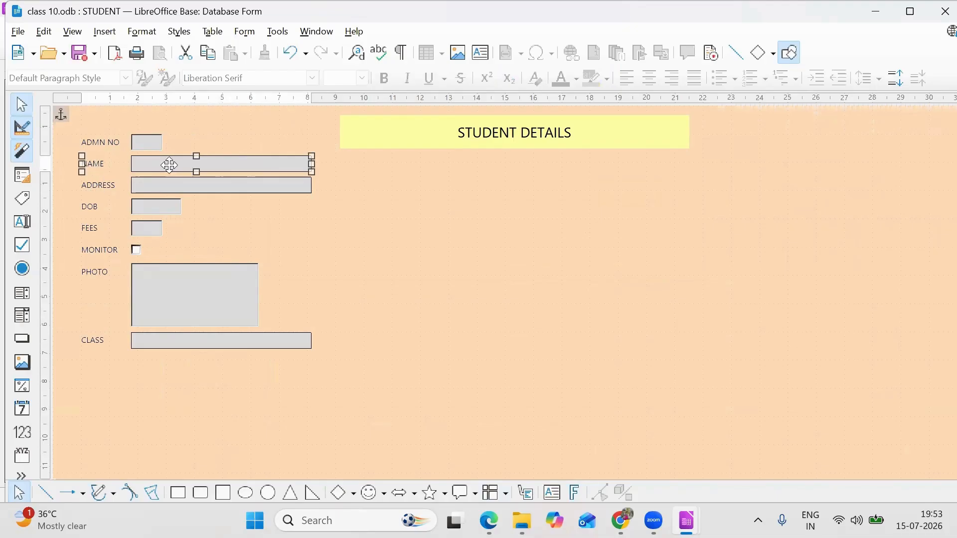
left_click(108, 183)
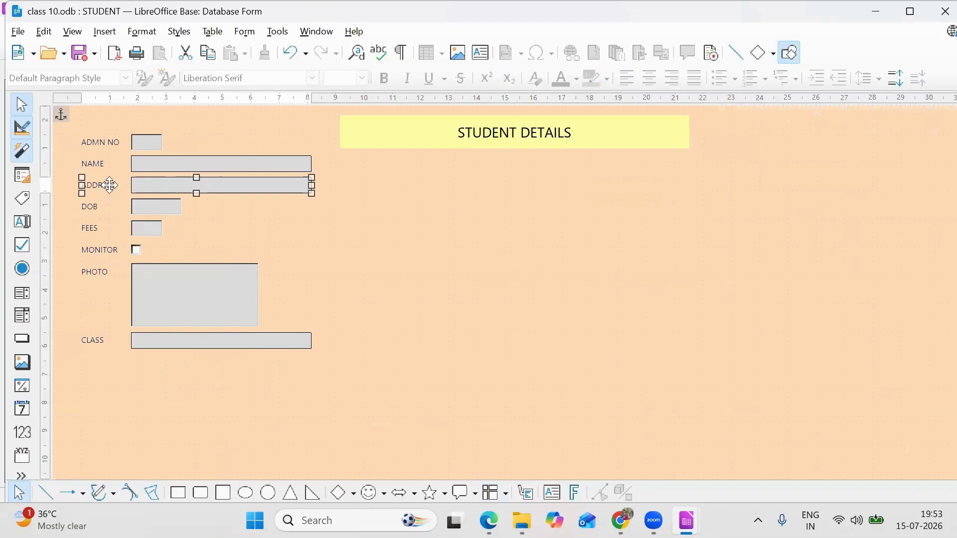
left_click(395, 343)
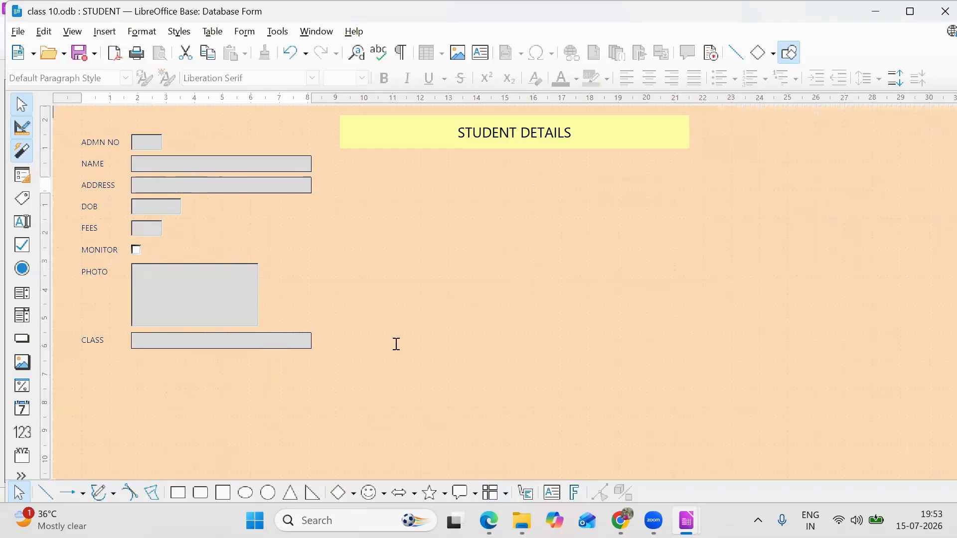
- Select the ADMN NO label and the ADDRESS box individually within their groups, comparing this with selecting the whole ADDRESS group
left_click(92, 140)
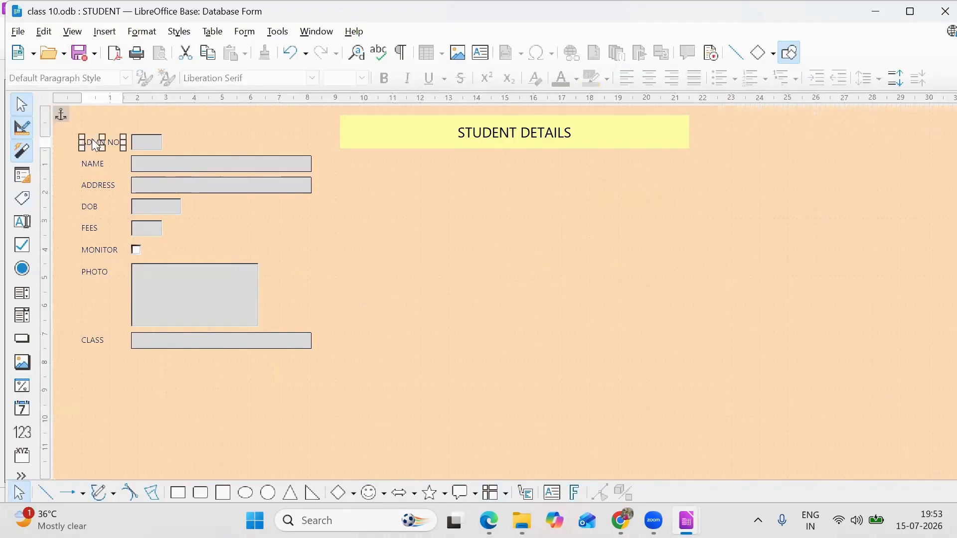
left_click(248, 181)
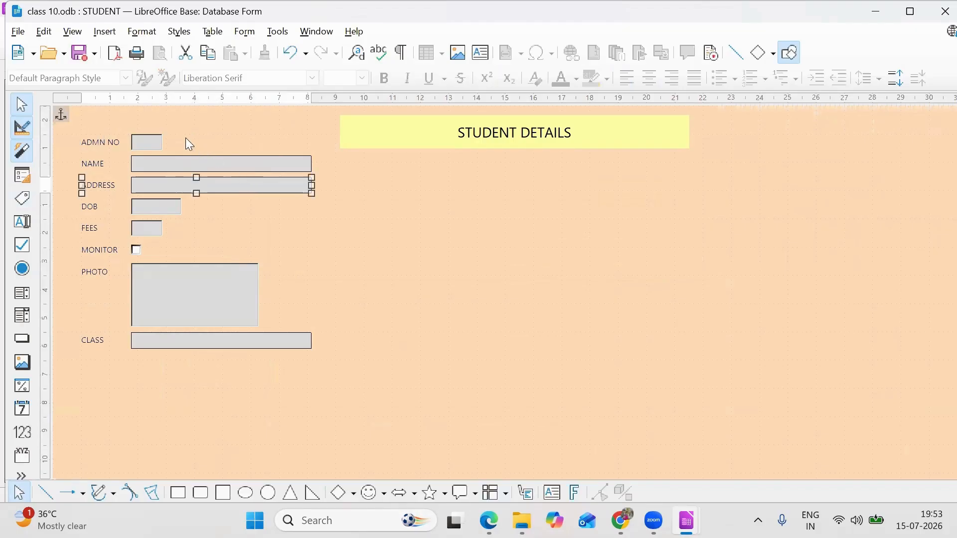
left_click(258, 203)
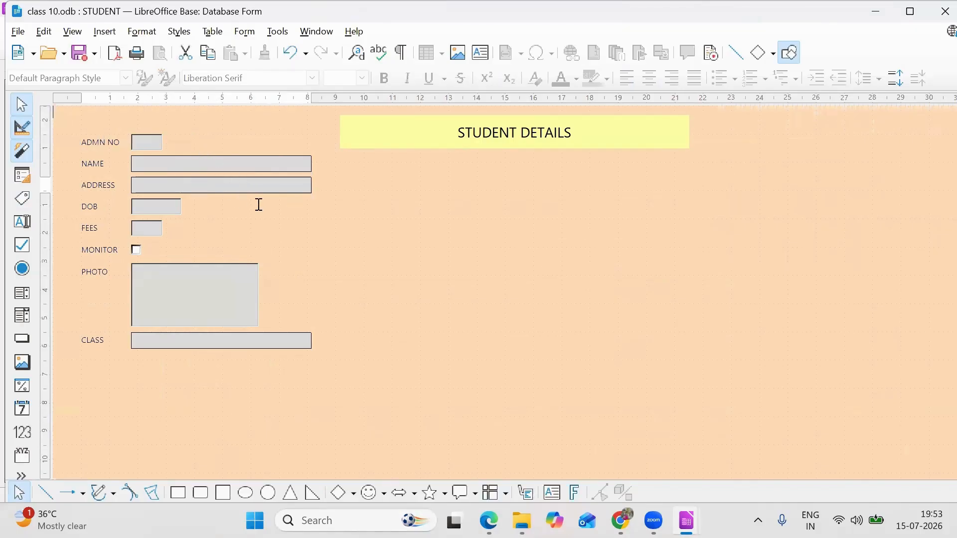
left_click(263, 192)
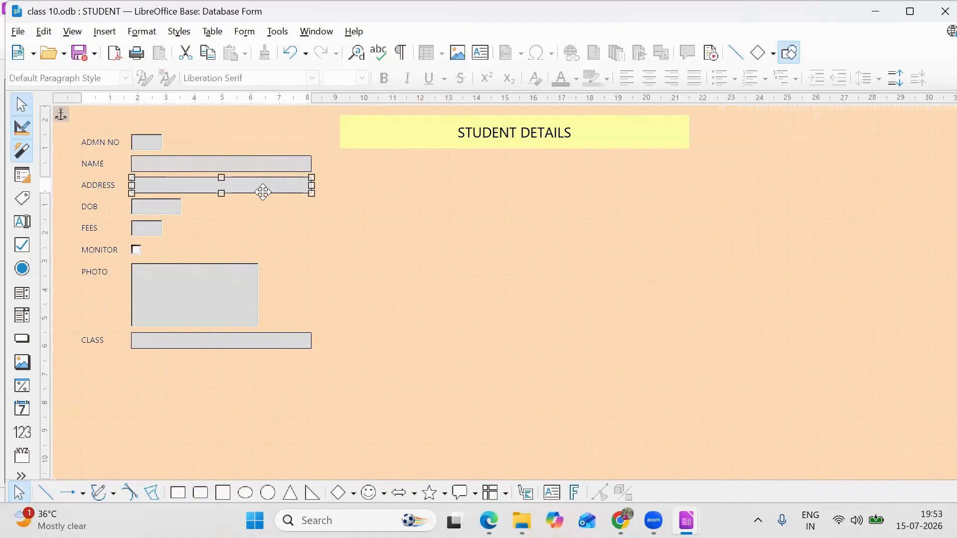
left_click(299, 219)
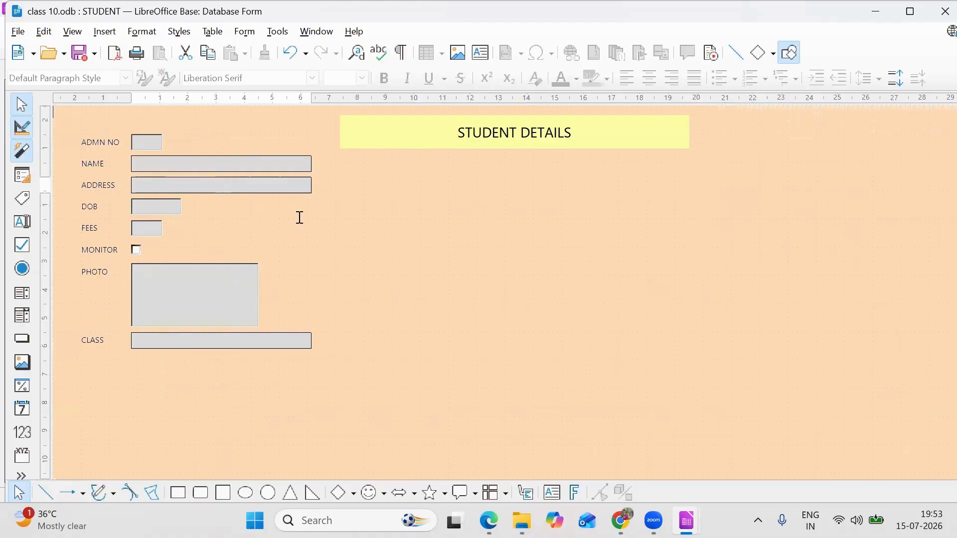
left_click(200, 184)
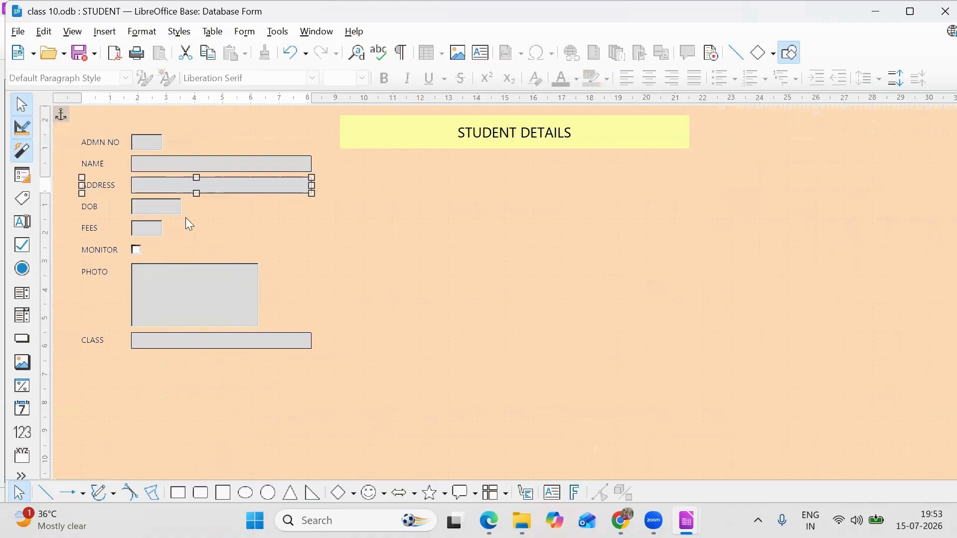
left_click(358, 312)
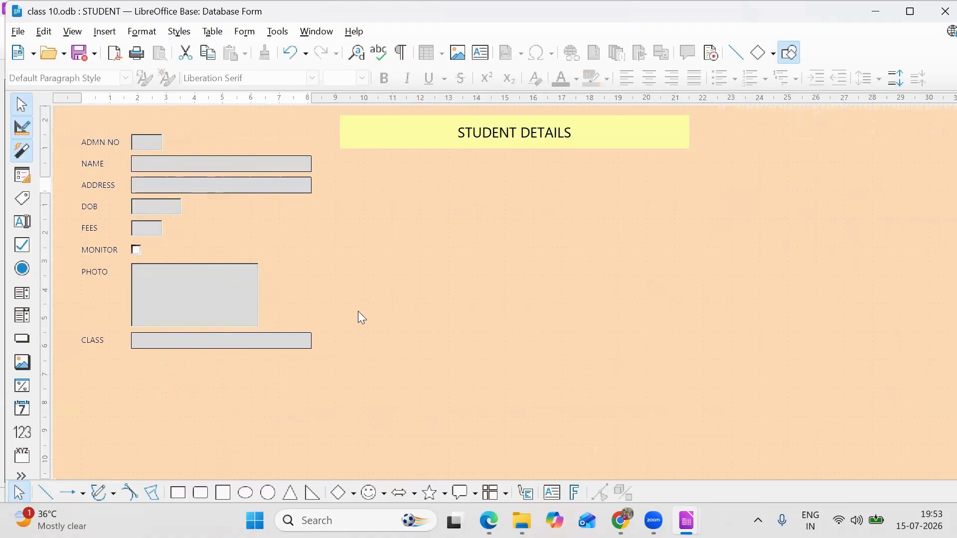
- Set the font size of the ADMN NO label alone to 12 pt in its control properties
left_click(101, 145)
right_click(102, 148)
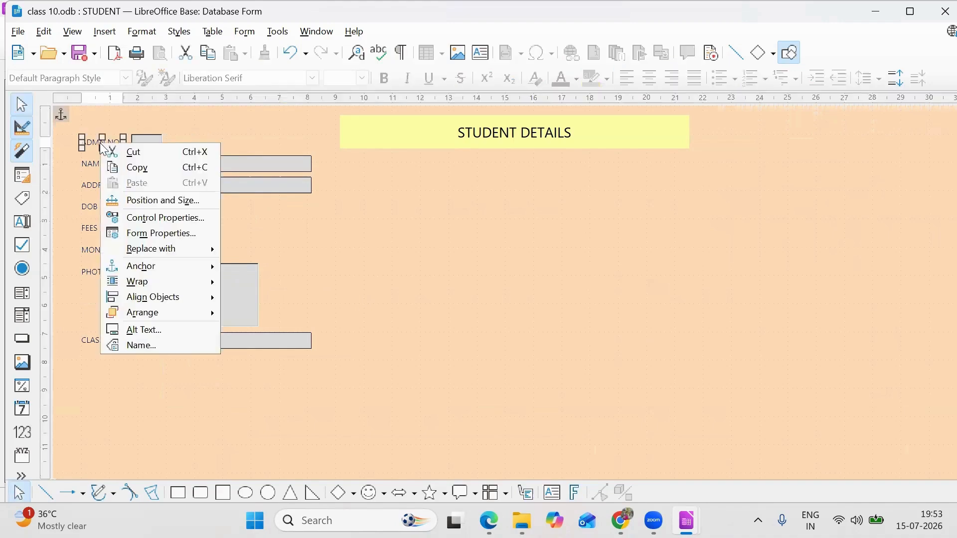
left_click(152, 220)
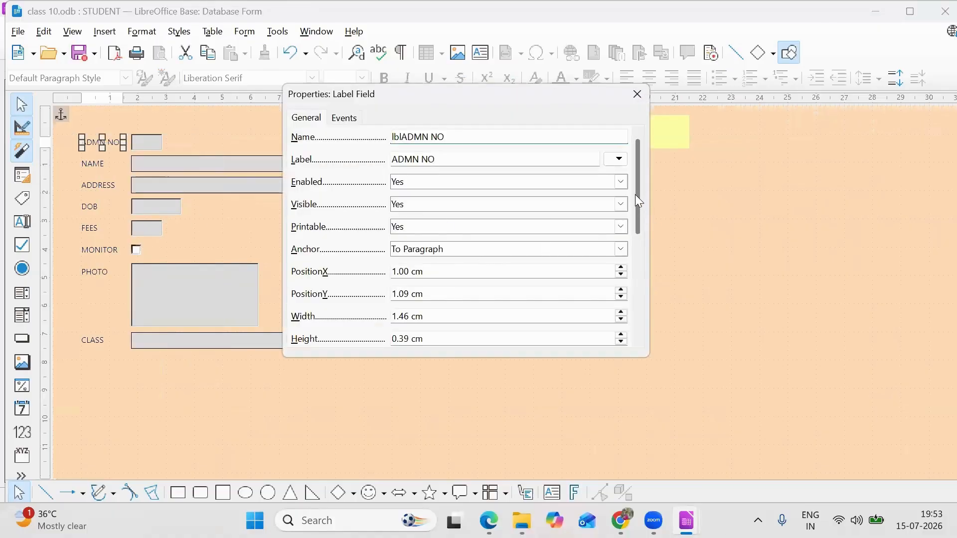
left_click_drag(635, 195, 637, 243)
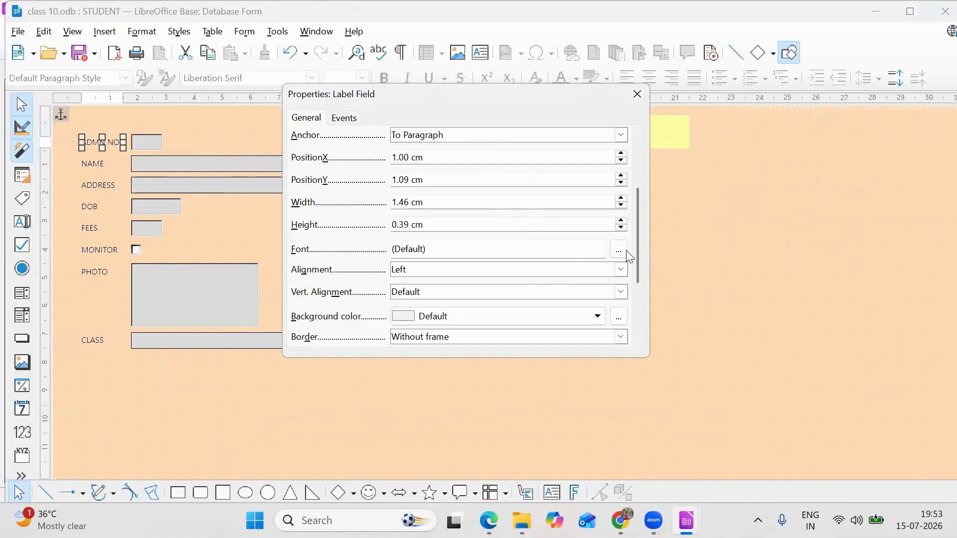
left_click(619, 250)
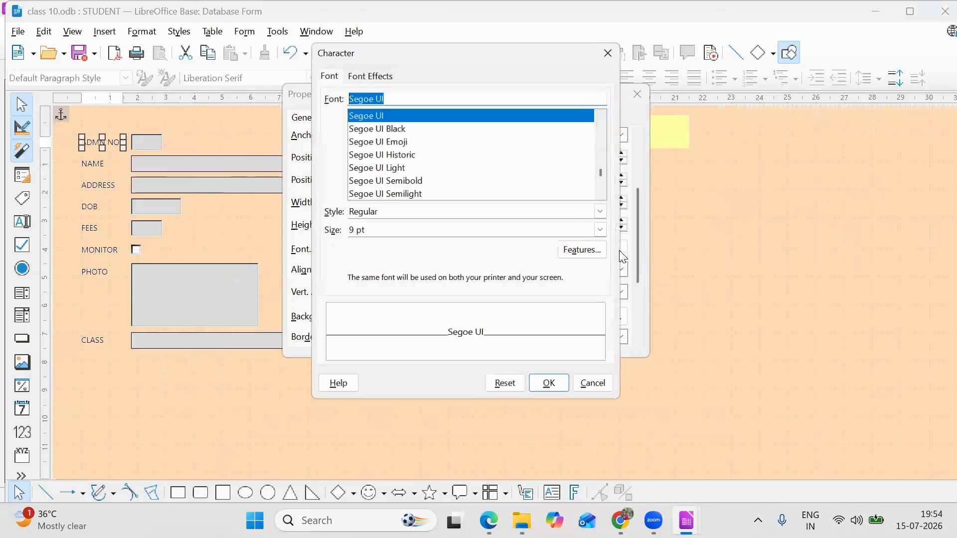
left_click(604, 230)
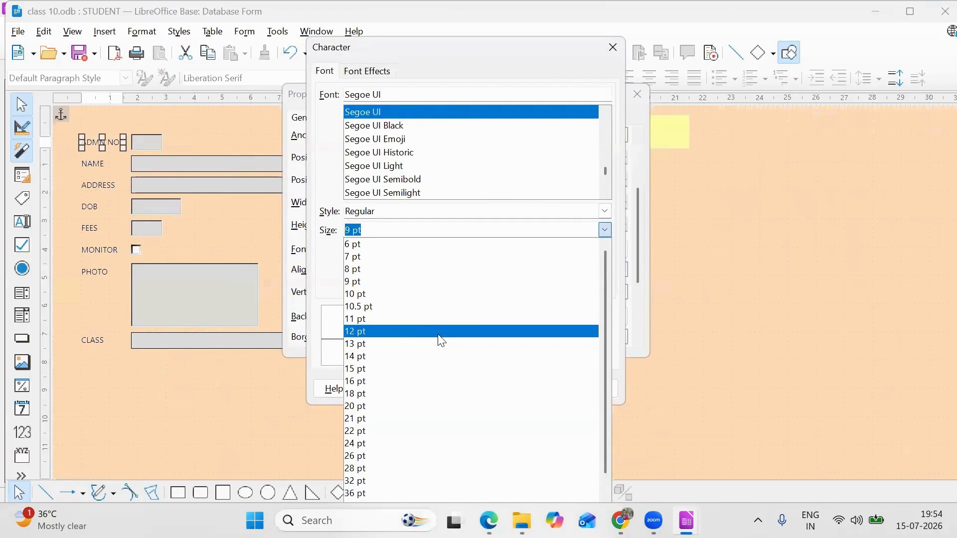
left_click(439, 337)
left_click(539, 394)
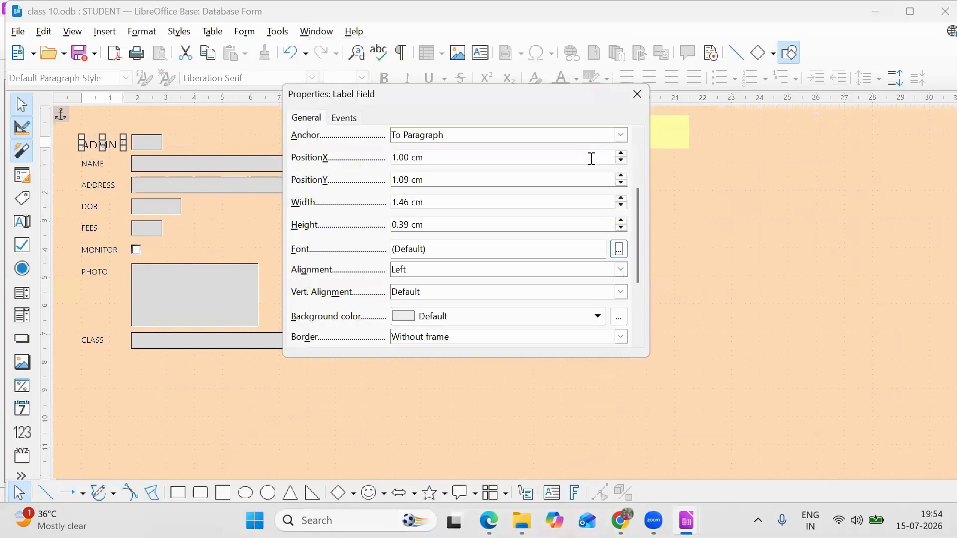
left_click(641, 92)
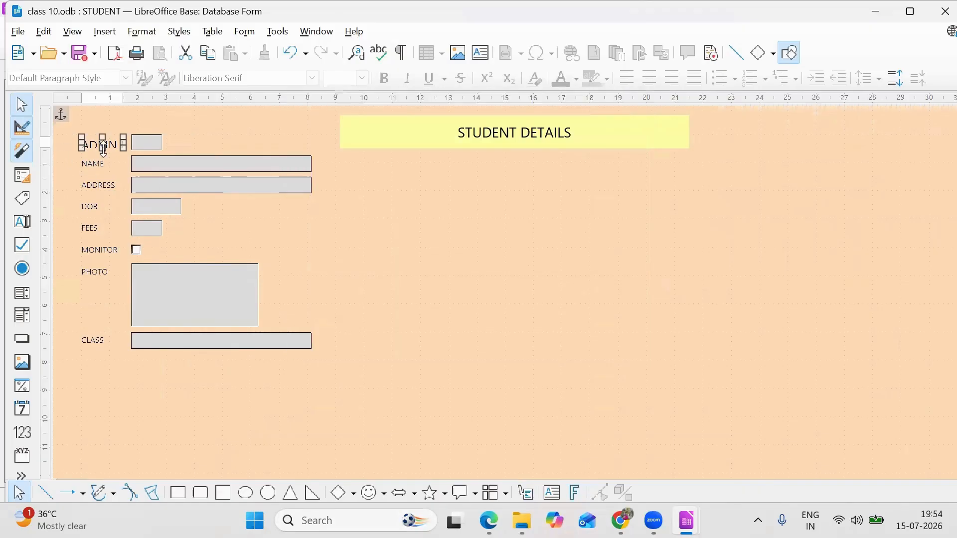
- Enlarge the ADMN NO label's frame to fit its full text and position the label beside its input box
left_click_drag(101, 160, 67, 150)
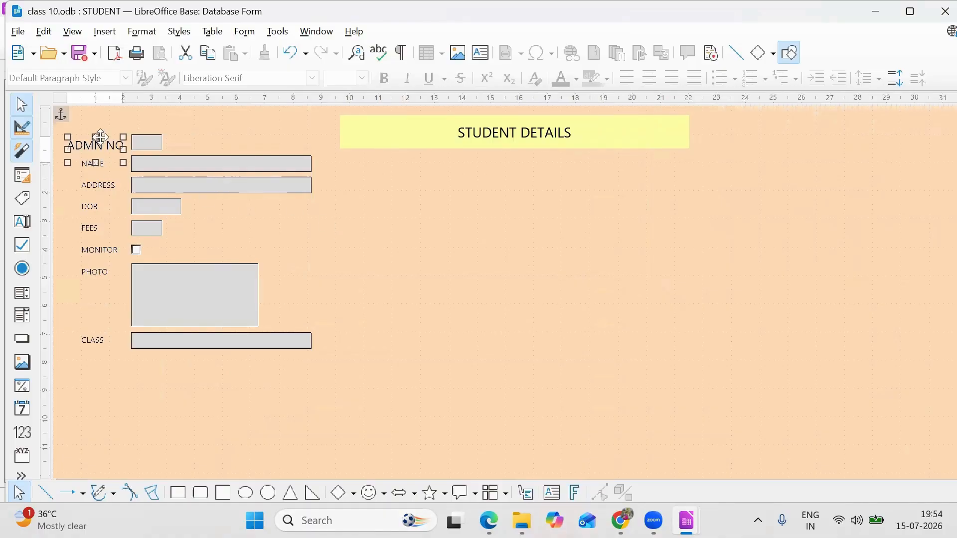
left_click_drag(107, 145, 424, 208)
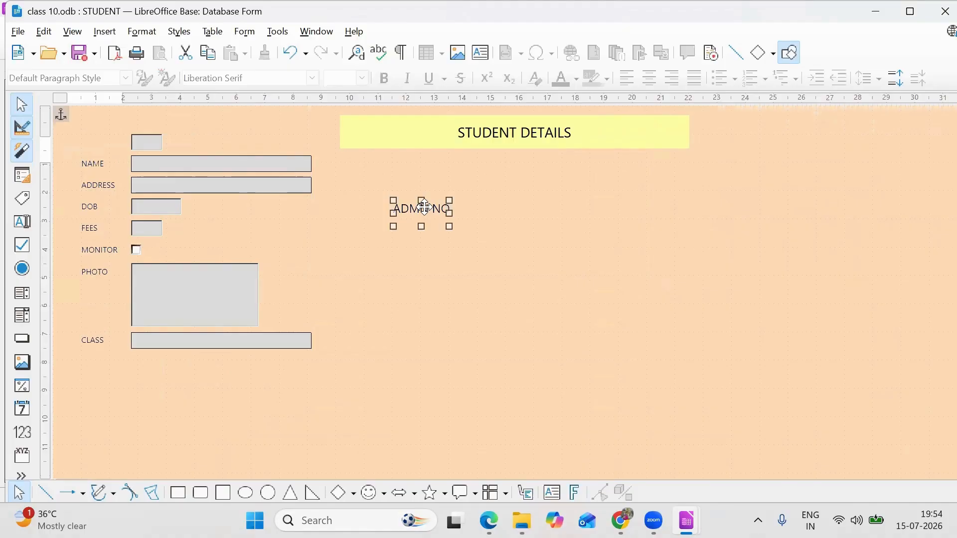
left_click_drag(114, 165, 96, 151)
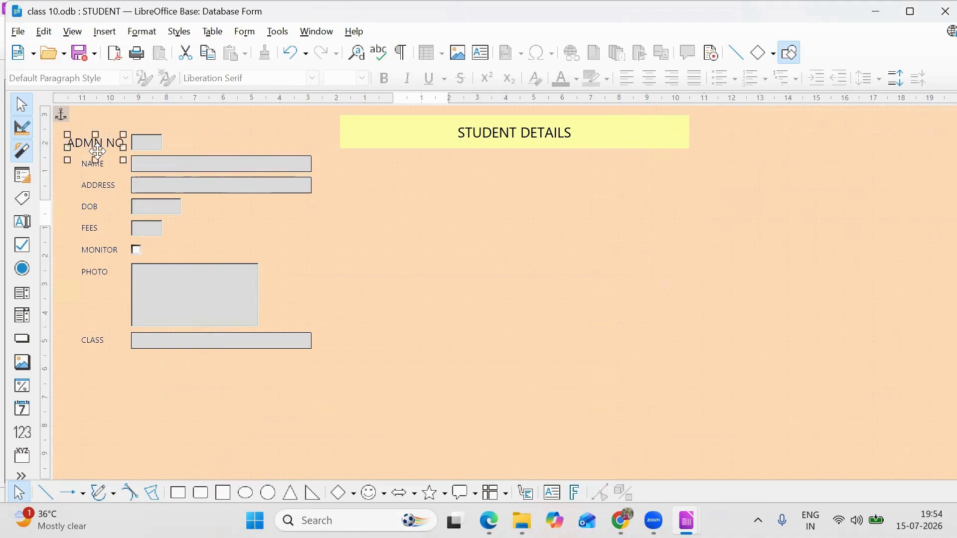
- Select the DOB date box without its label and widen it to about 6.6 cm, slightly past the ADDRESS box
left_click(148, 148)
left_click(201, 283)
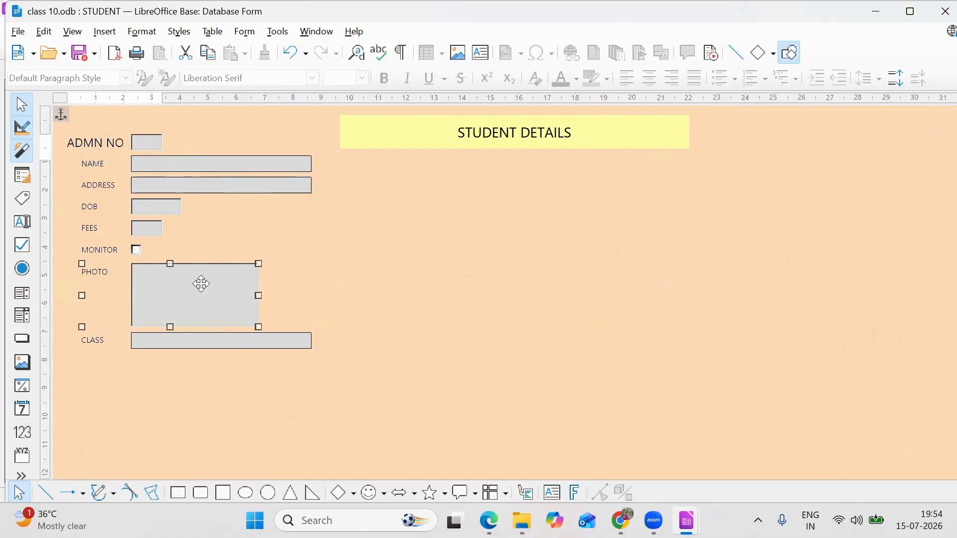
left_click(162, 204)
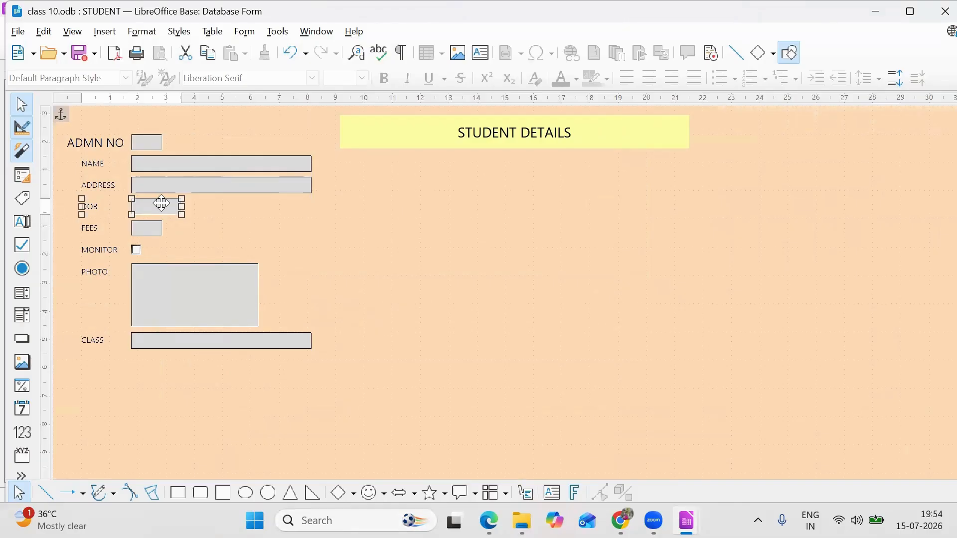
left_click(269, 219)
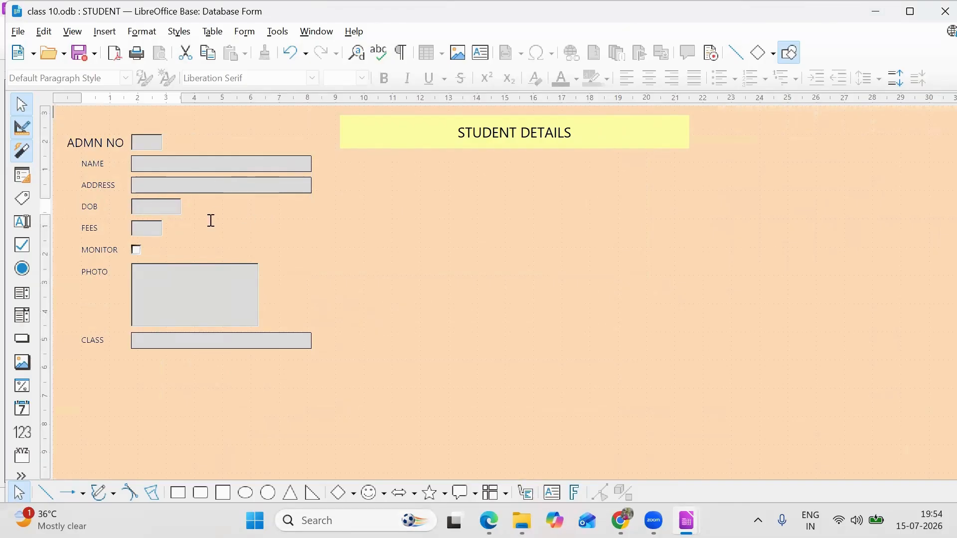
left_click(146, 209)
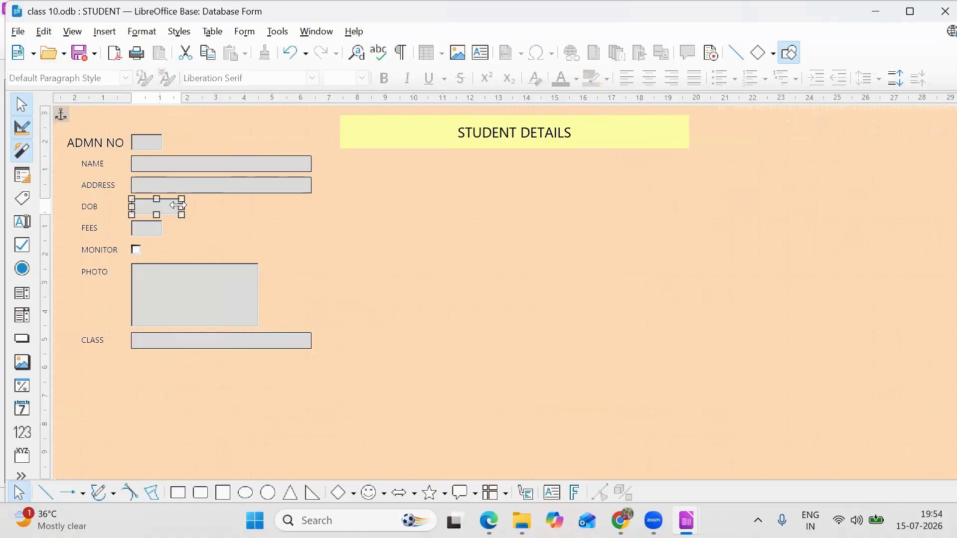
left_click_drag(178, 205, 317, 214)
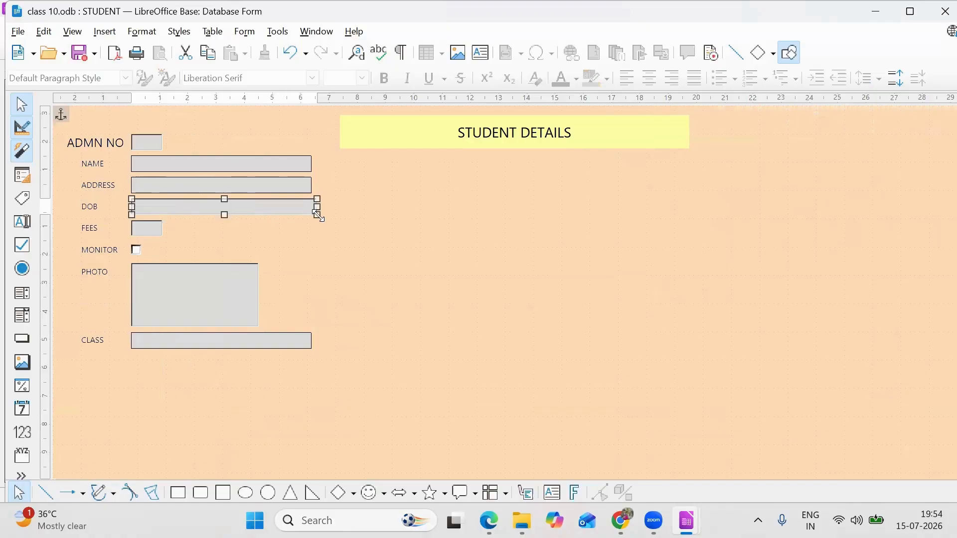
- Set the DOB date field's date format to Standard (long) in its control properties
right_click(290, 212)
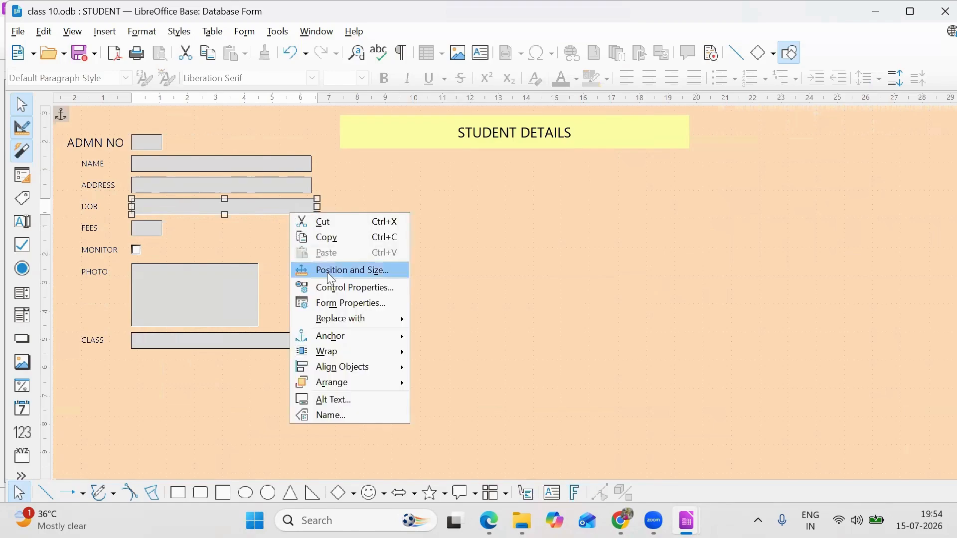
left_click(329, 288)
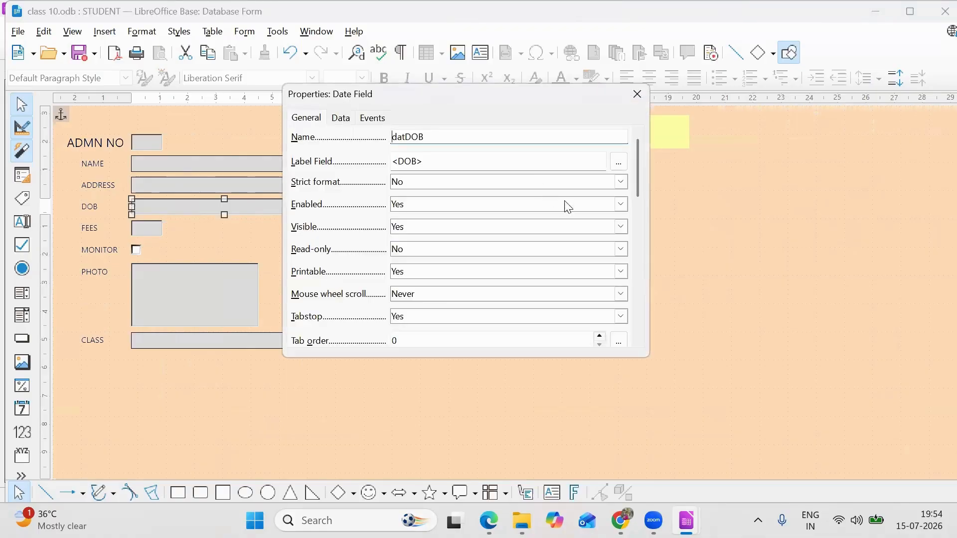
left_click_drag(636, 186, 631, 227)
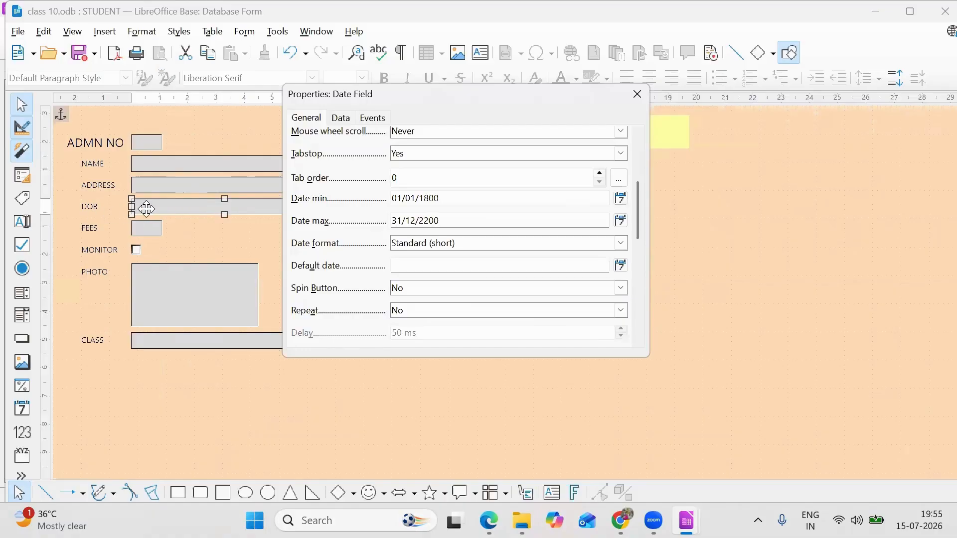
left_click(428, 242)
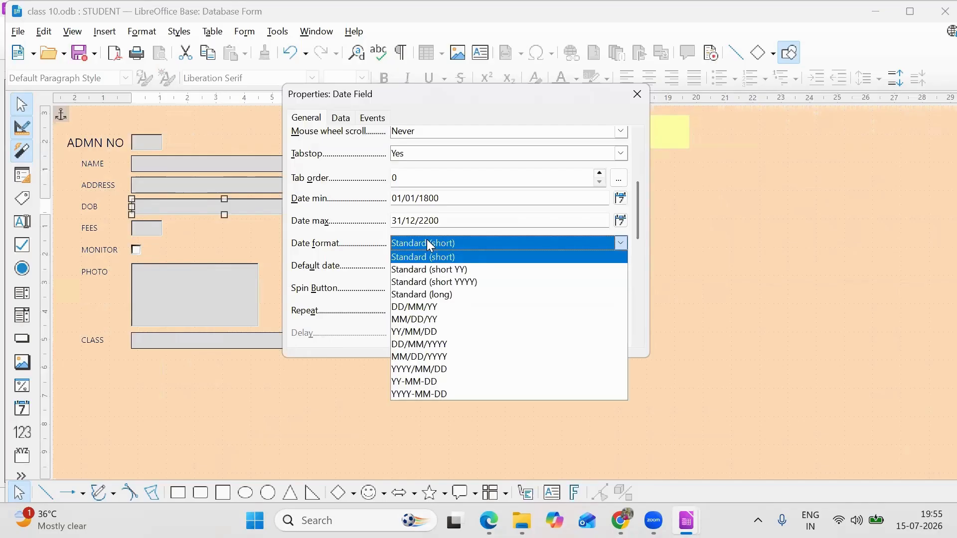
left_click(431, 294)
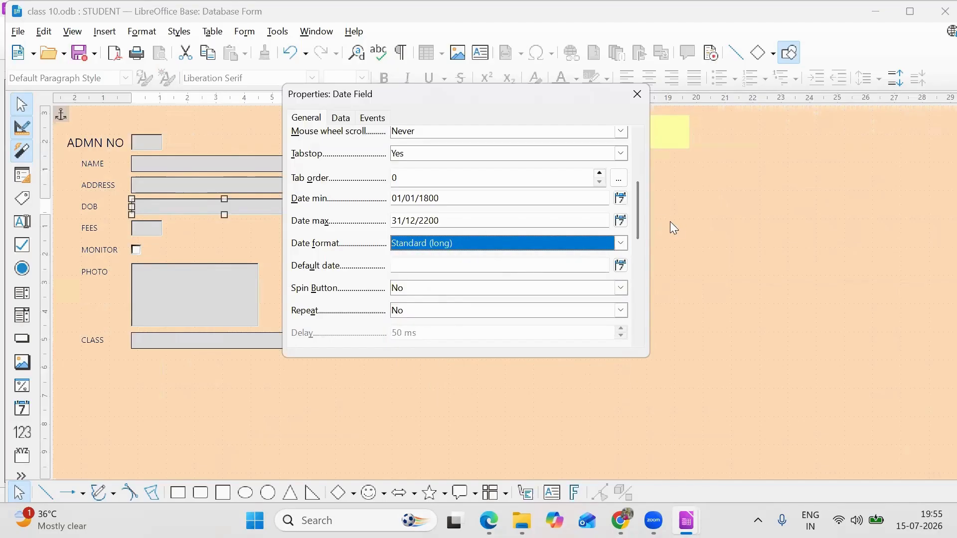
- Enable the Dropdown property of the DOB date field by setting it to Yes
left_click_drag(637, 223, 632, 313)
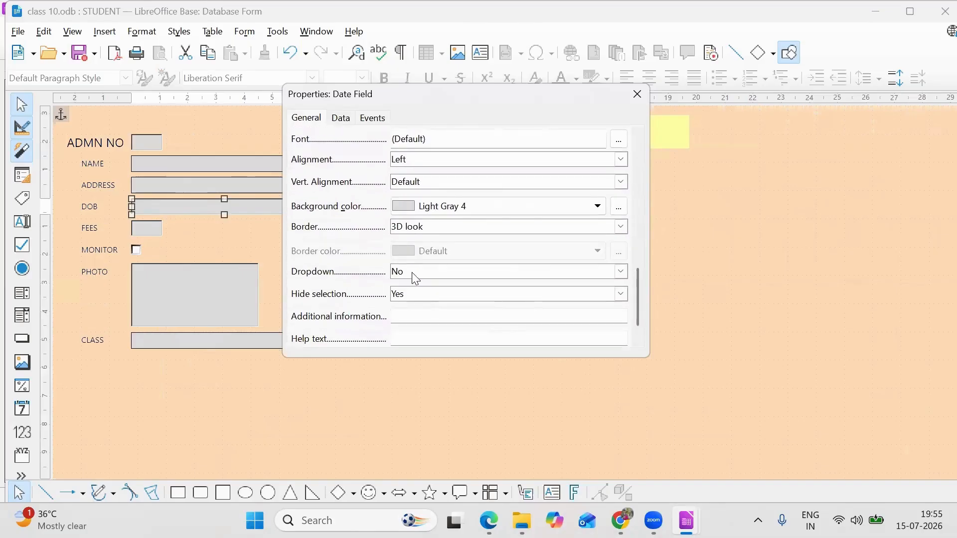
left_click(504, 273)
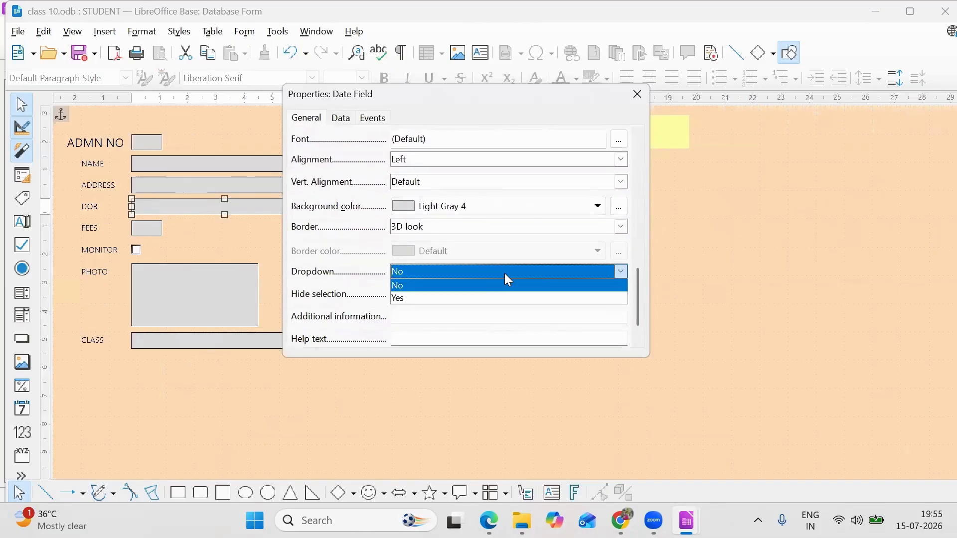
left_click(475, 297)
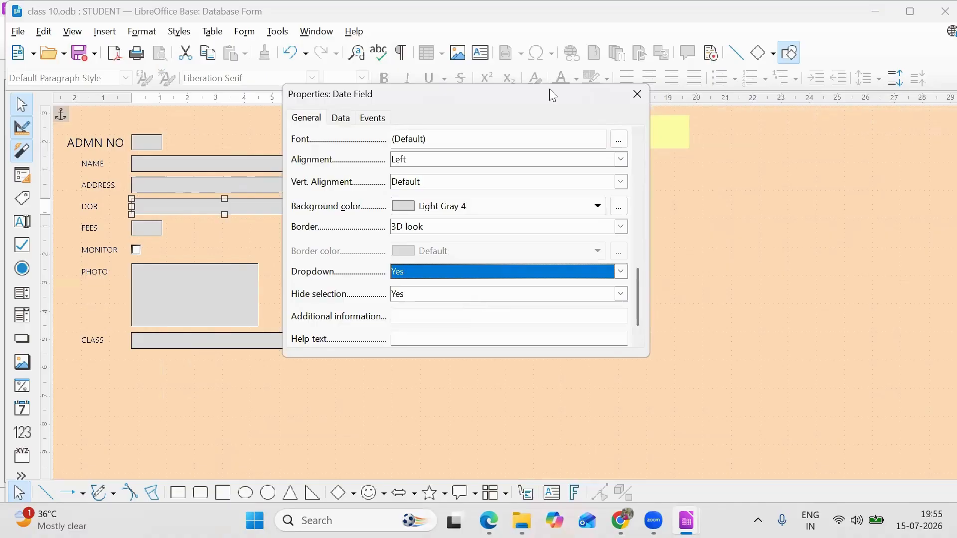
- Leave form design mode and pick a new date for the first record from the DOB field's dropdown calendar
left_click(636, 95)
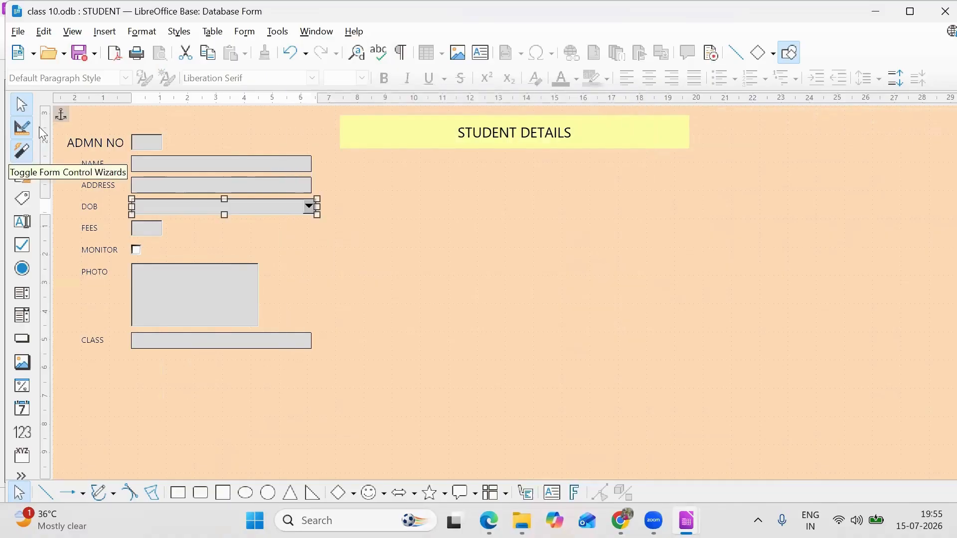
left_click(30, 124)
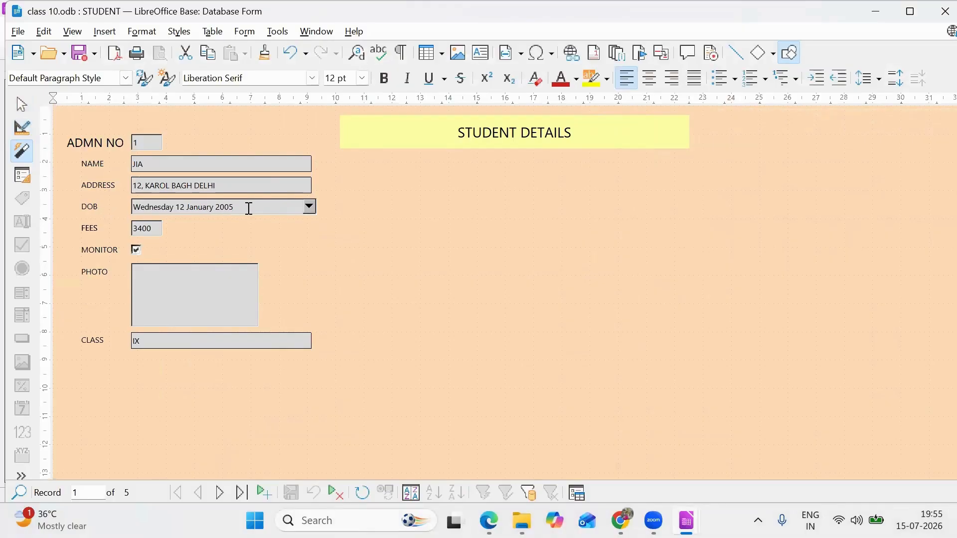
left_click(309, 207)
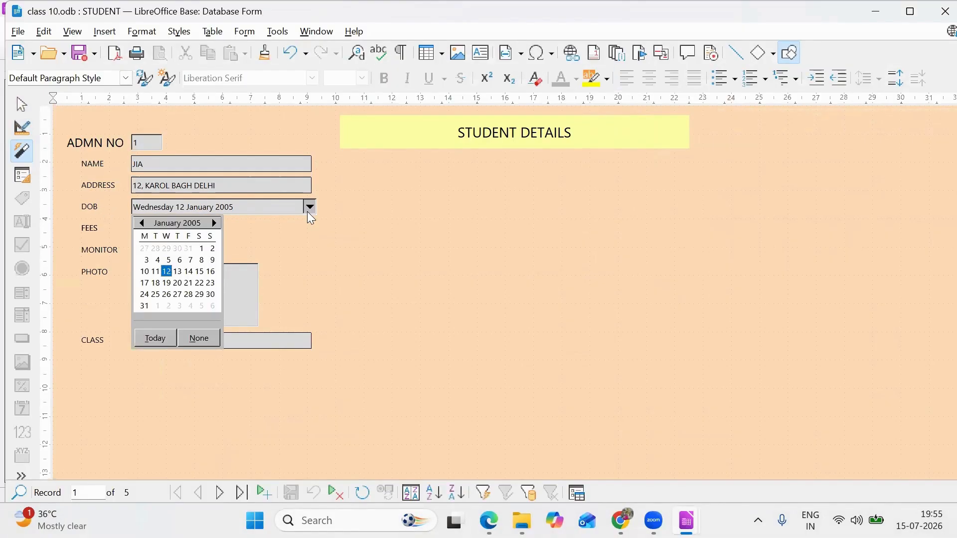
left_click(145, 274)
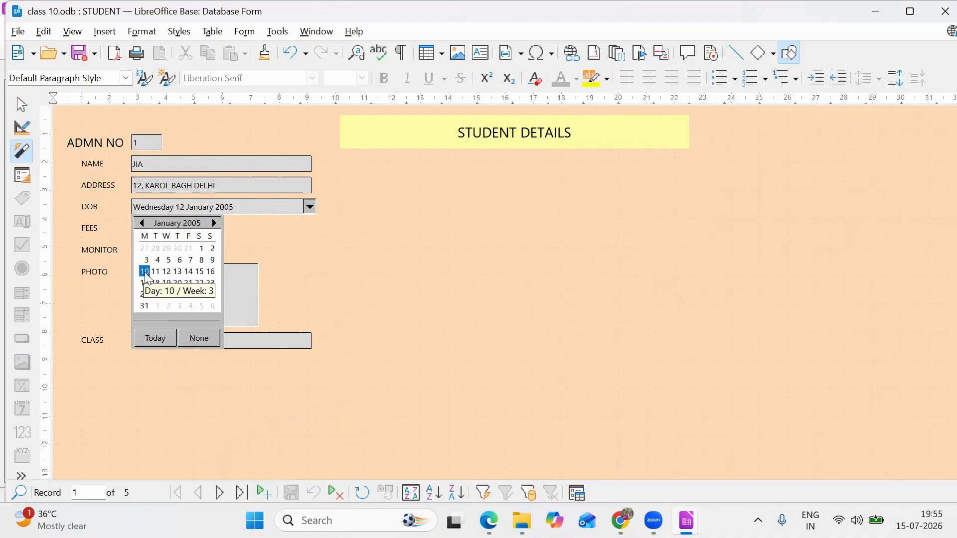
left_click(177, 223)
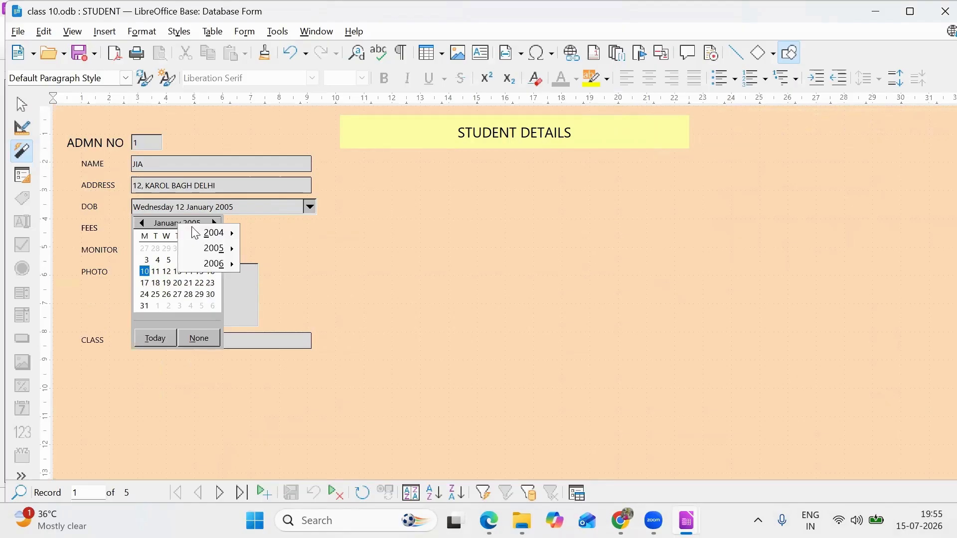
mouse_move(234, 238)
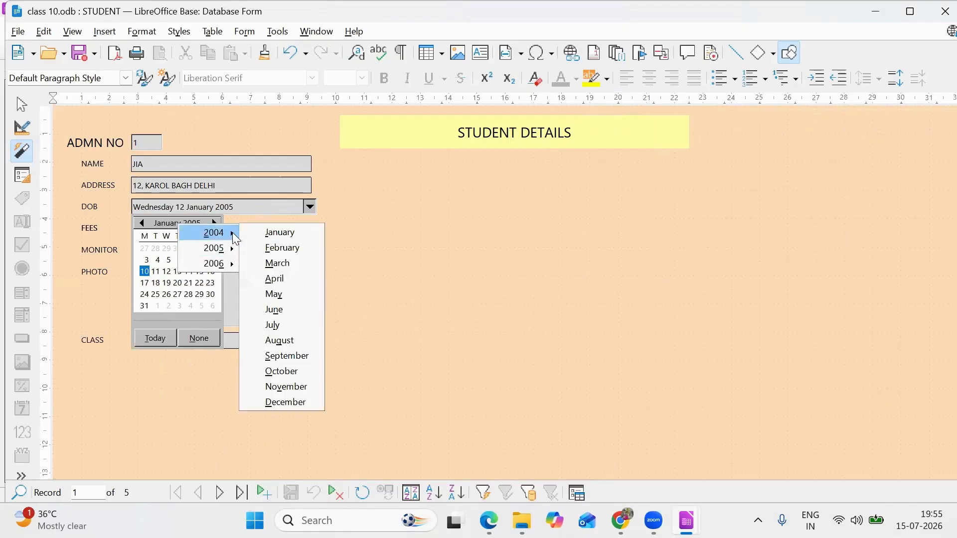
left_click(267, 234)
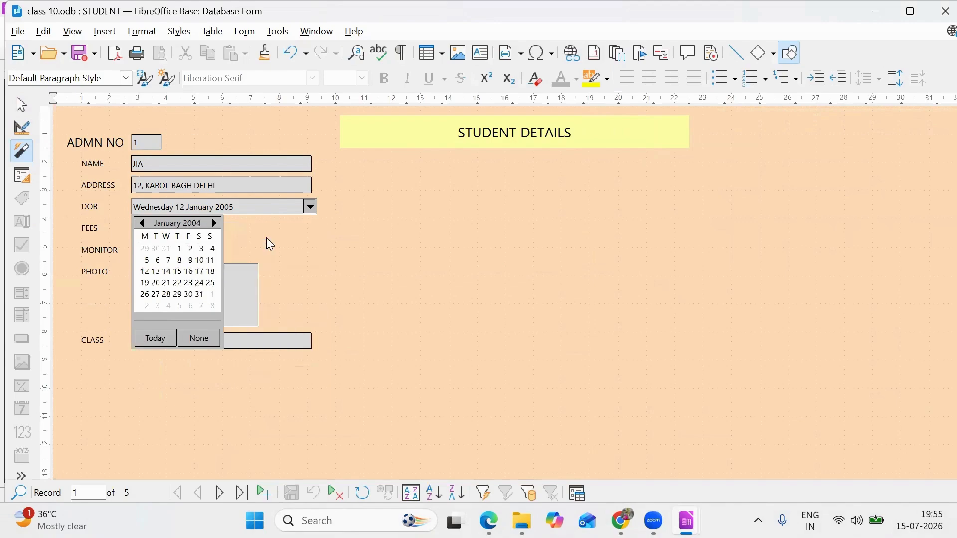
left_click(166, 272)
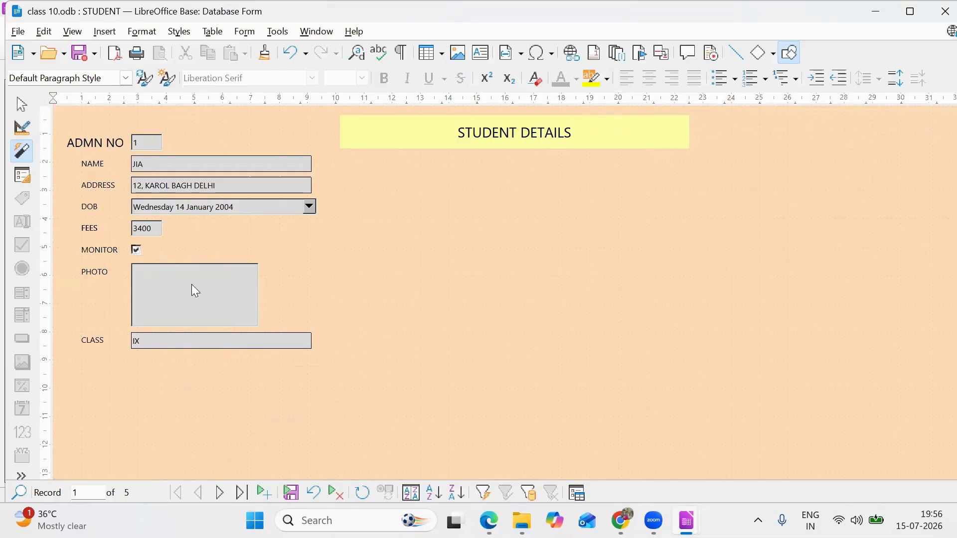
- Return the form to design mode, saving the changes made to the current record
left_click(177, 341)
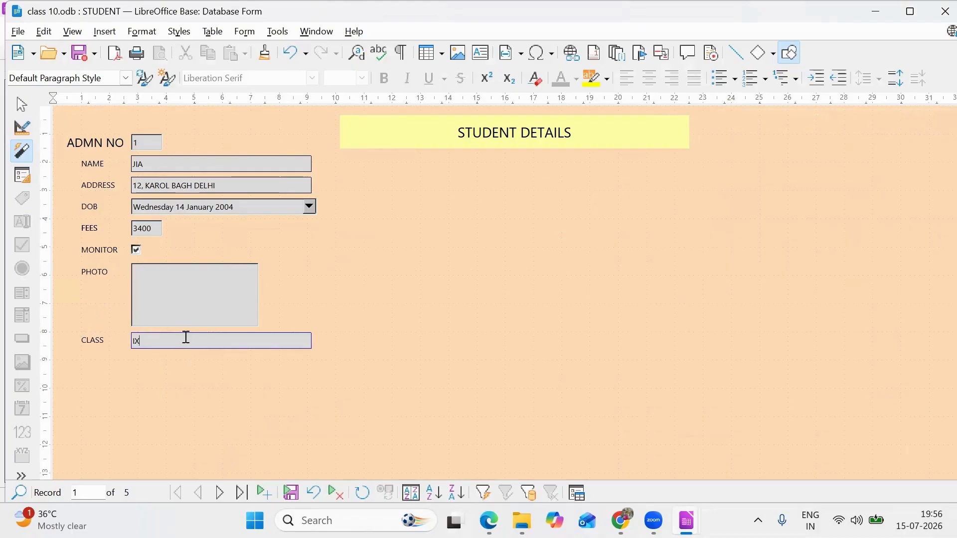
left_click(23, 130)
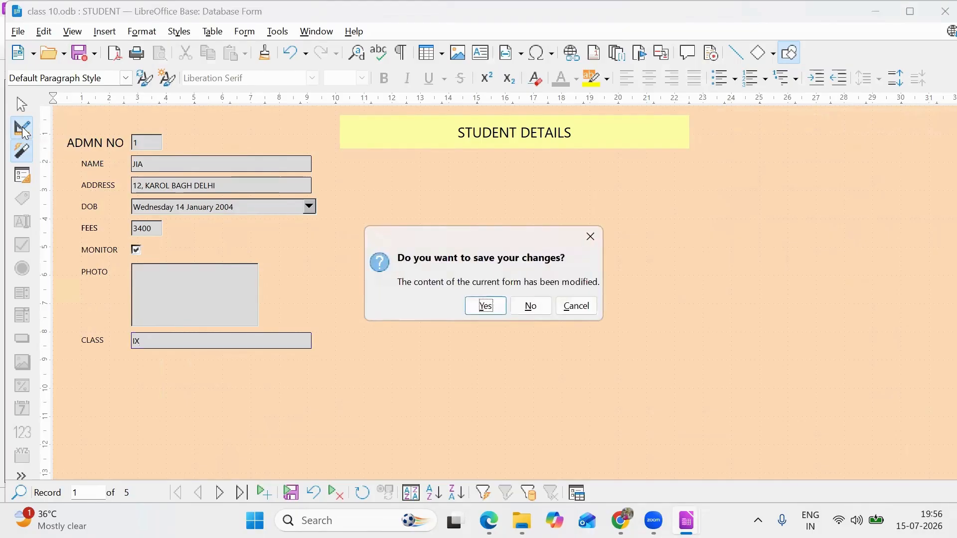
left_click(492, 302)
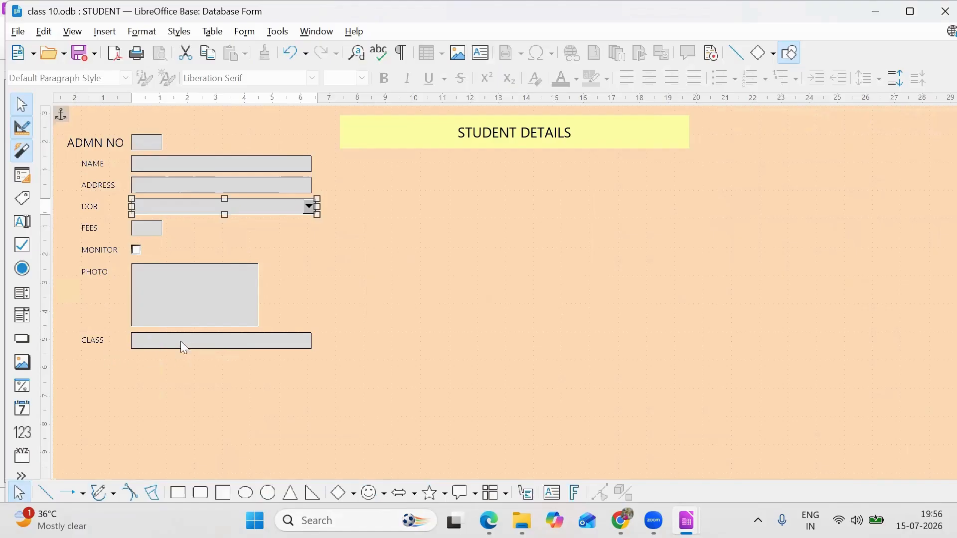
- Select the CLASS text box without its label and open its control properties
left_click(152, 344)
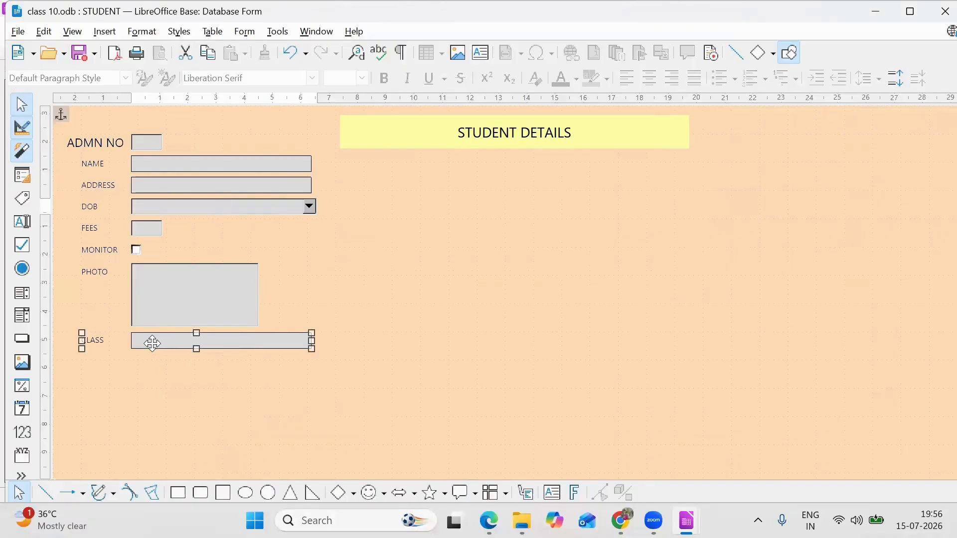
left_click_drag(166, 382, 227, 341)
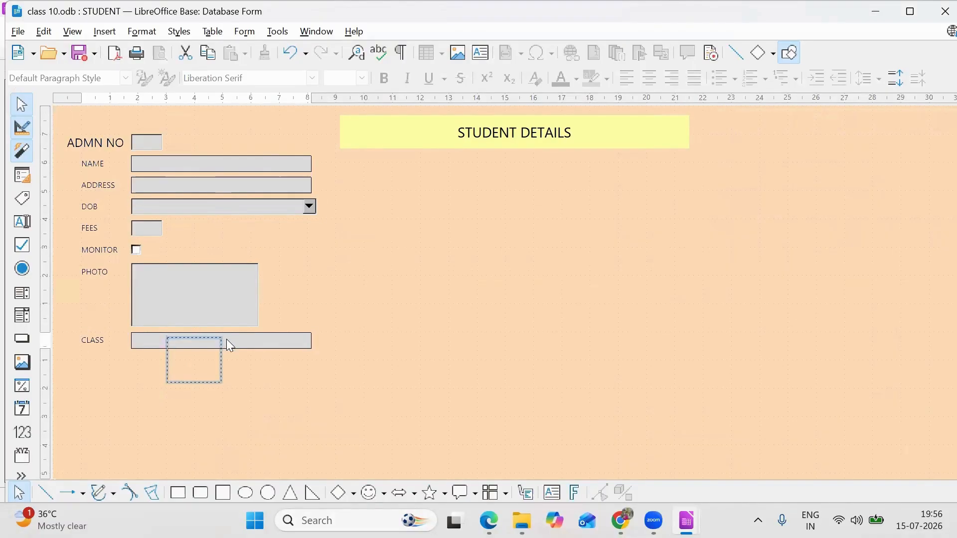
left_click(246, 377)
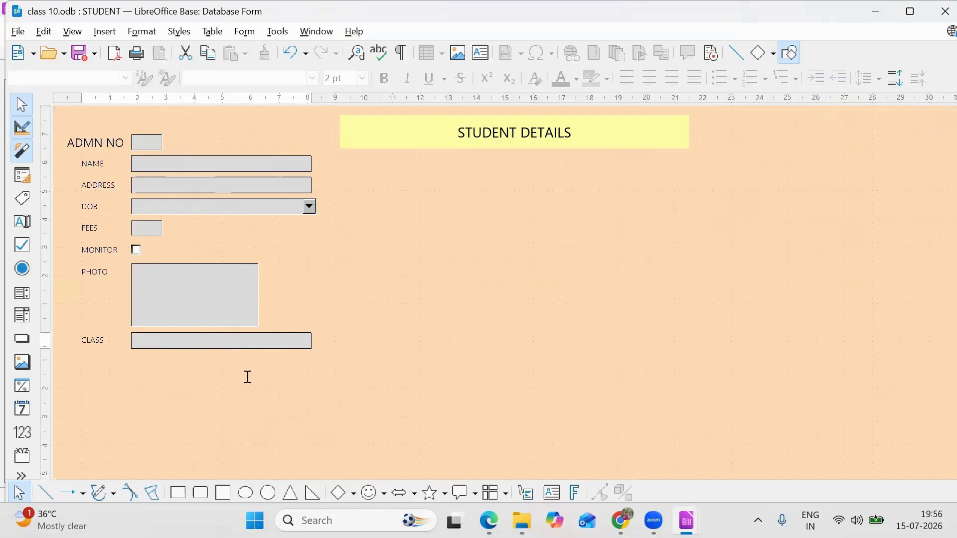
left_click(251, 343)
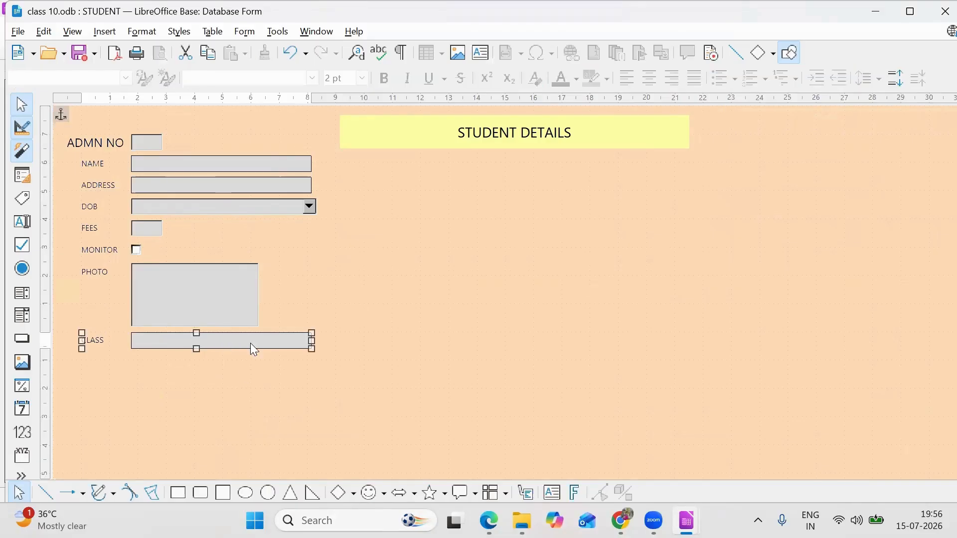
left_click(277, 373)
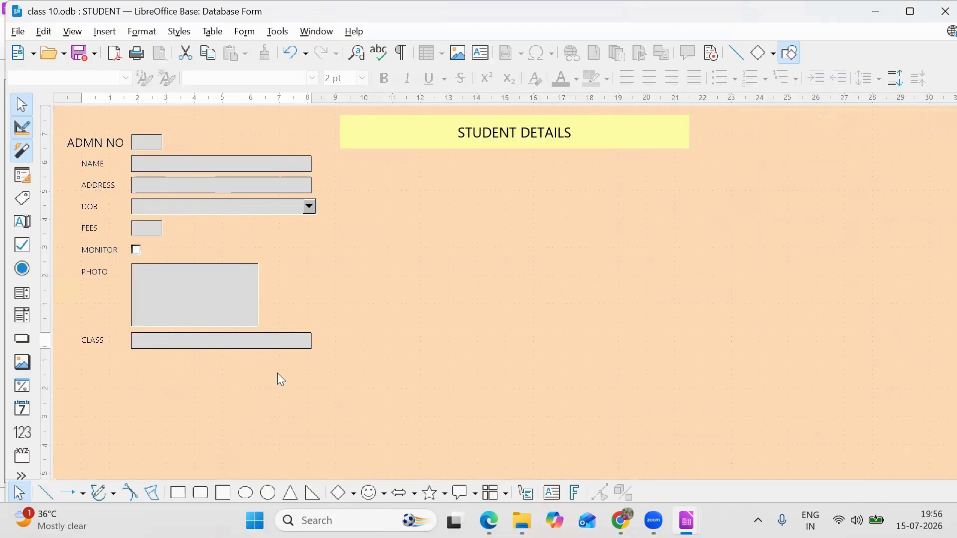
left_click(301, 344)
right_click(302, 344)
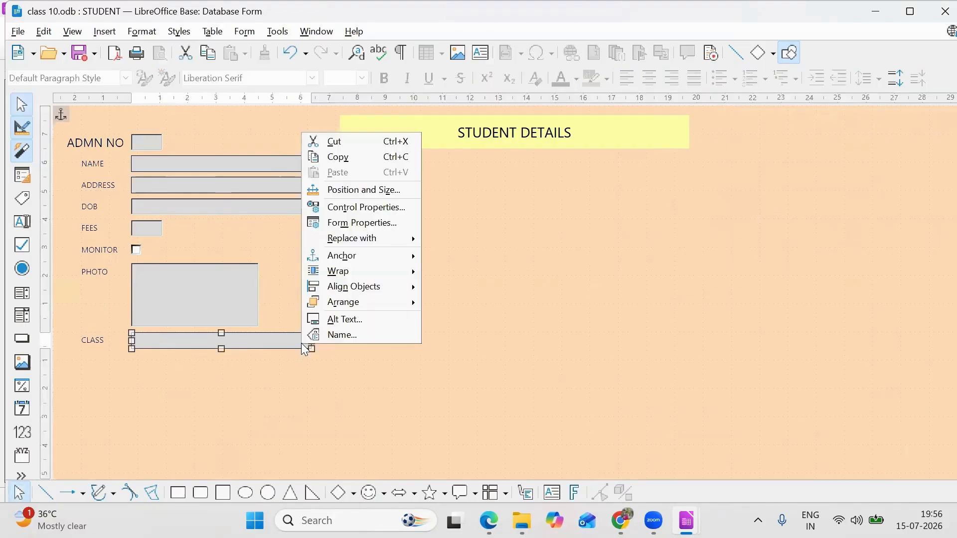
left_click(327, 209)
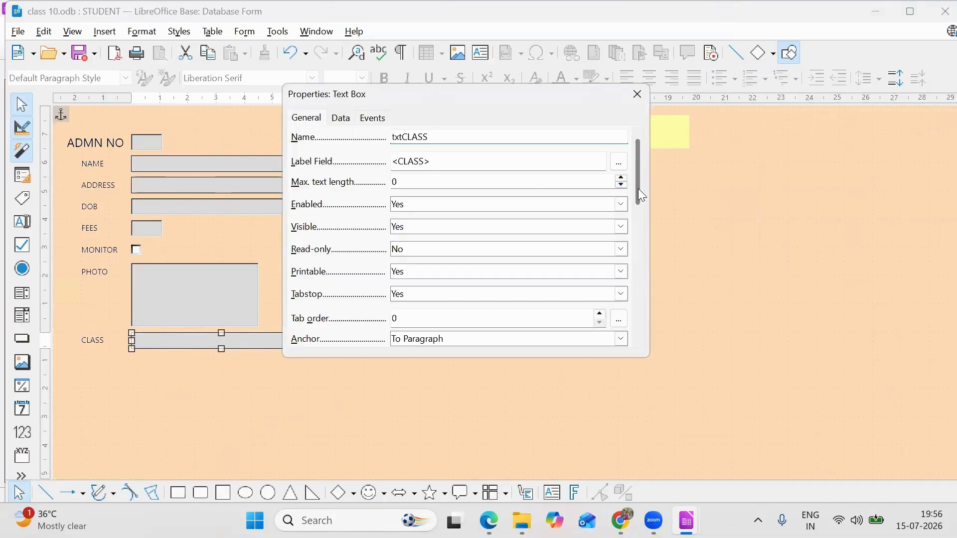
- Set the CLASS text box's help text to "Enter class IX or X" and close its properties
left_click_drag(639, 195, 636, 326)
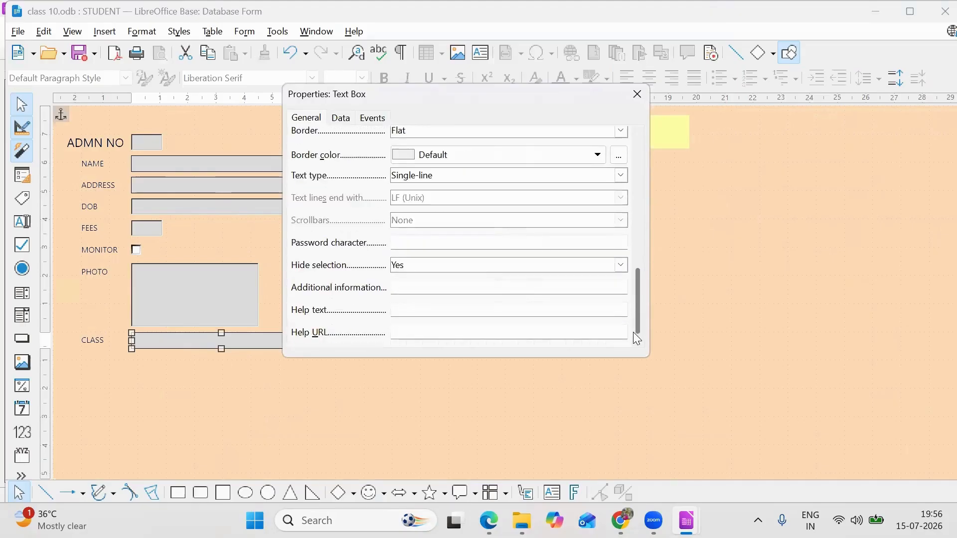
left_click(611, 310)
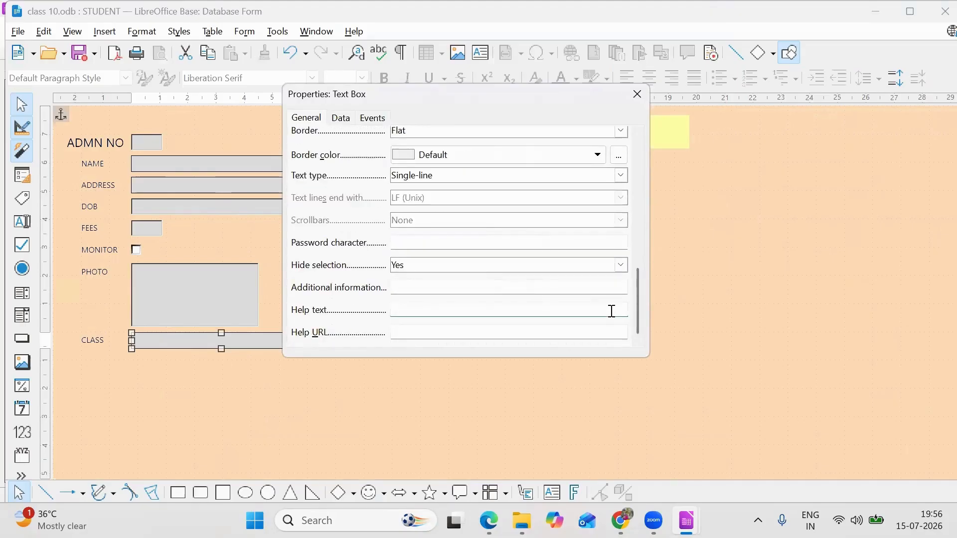
type("R")
type("nter ")
type("class ")
type("IX o")
type("r X")
left_click(637, 94)
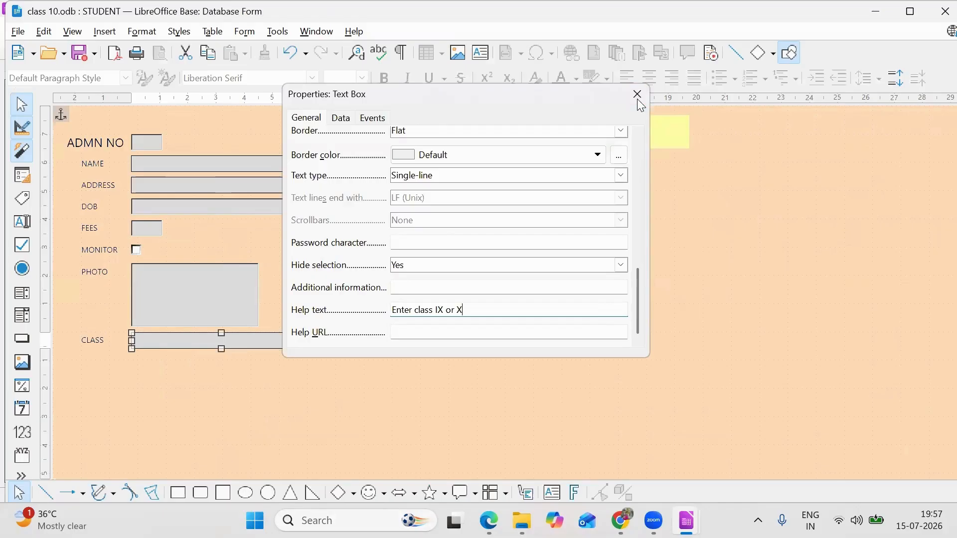
- Try the CLASS field with design mode off, and close the STUDENT form with its changes saved
left_click(23, 129)
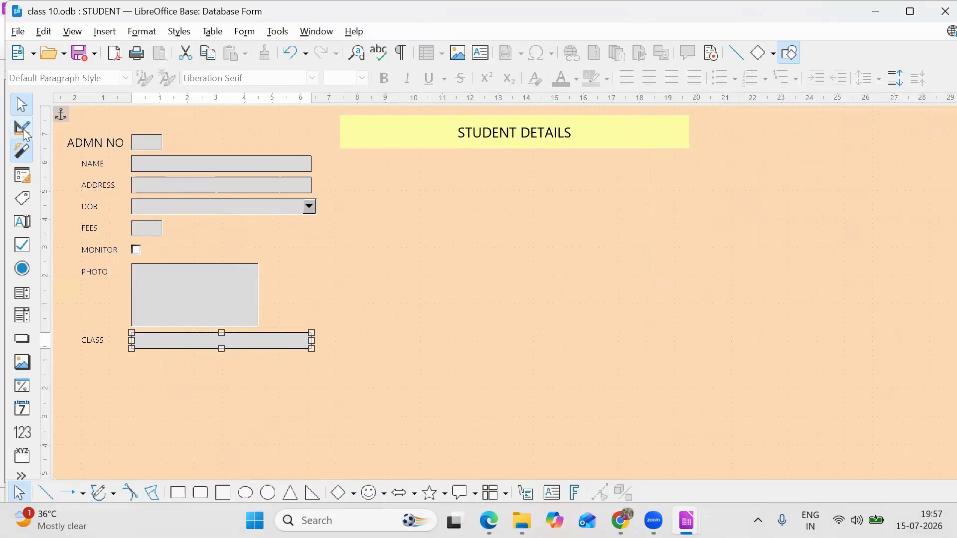
left_click(159, 339)
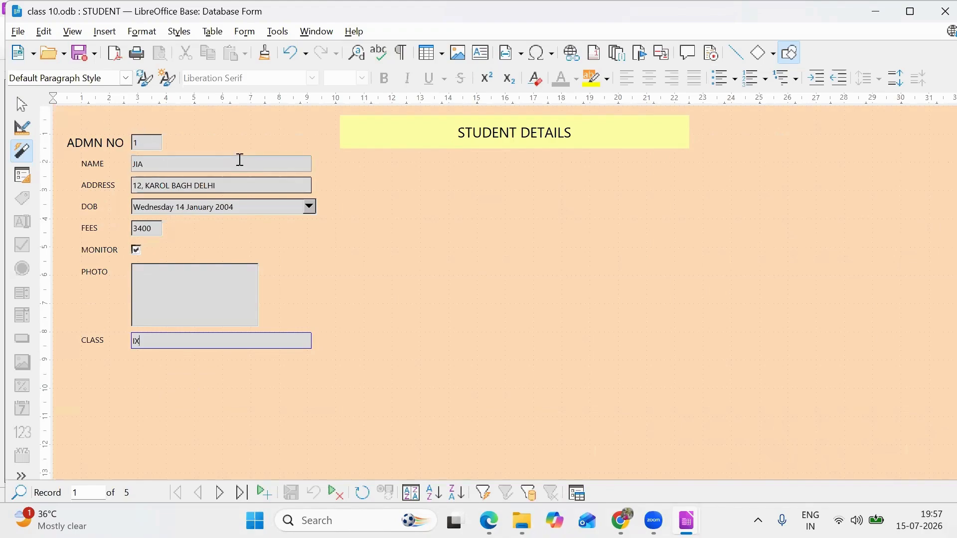
left_click(937, 14)
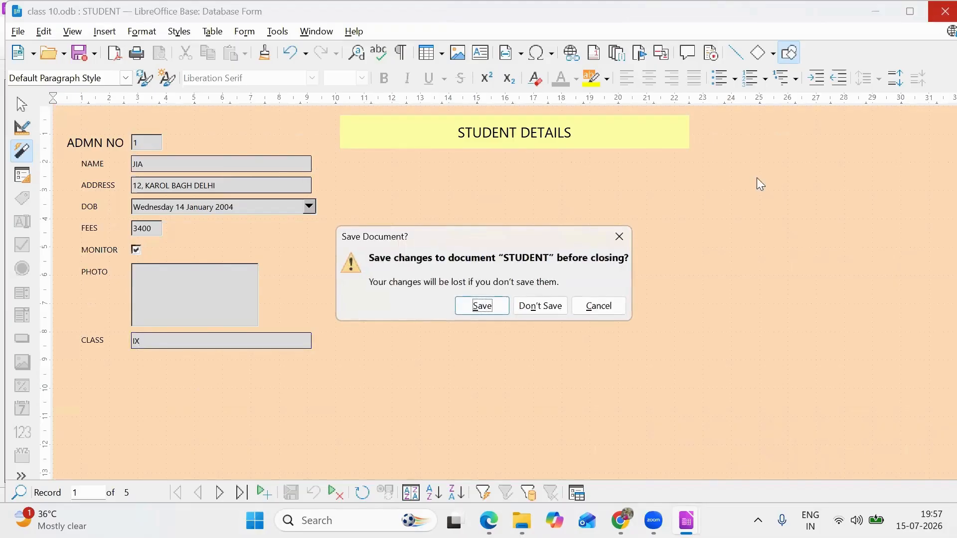
left_click(480, 307)
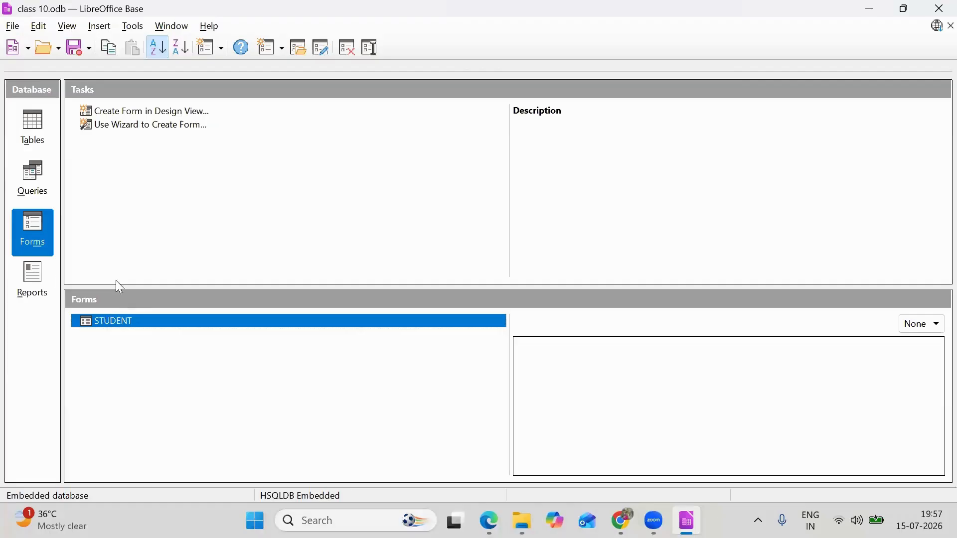
- Start creating a report with the Report Wizard
left_click(31, 278)
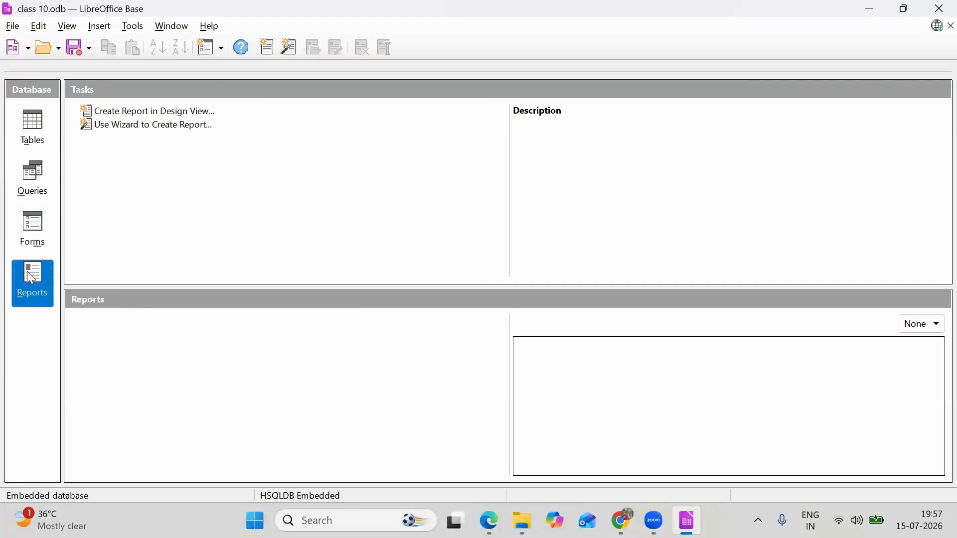
left_click(39, 230)
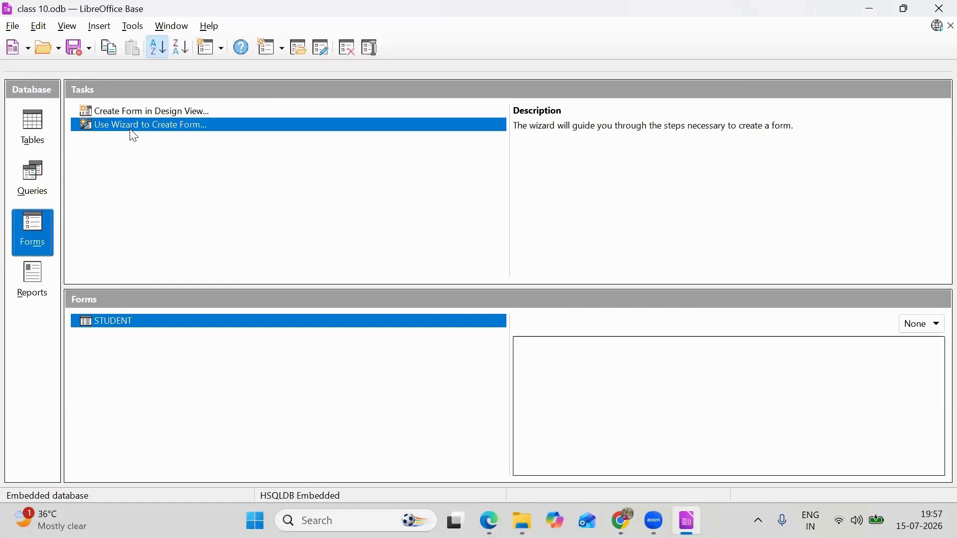
left_click(43, 271)
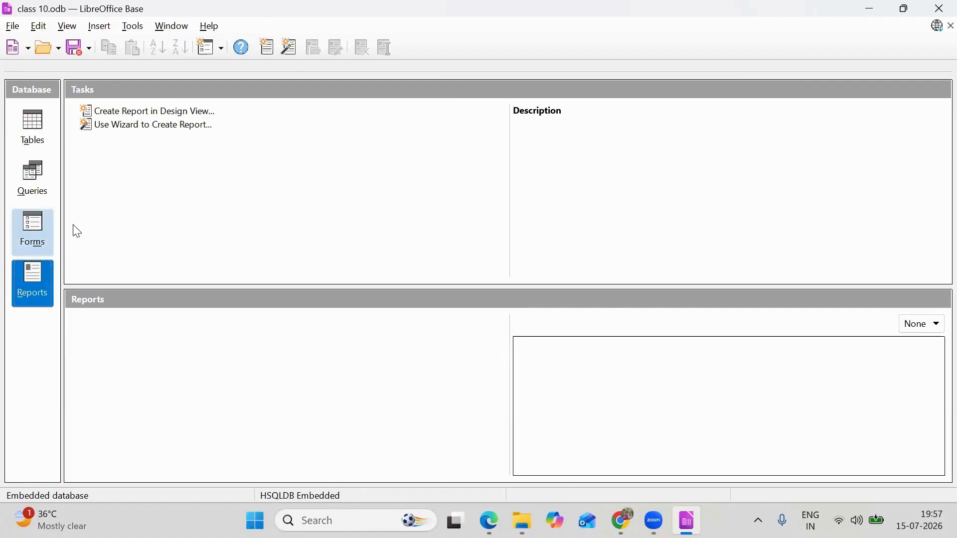
left_click(157, 125)
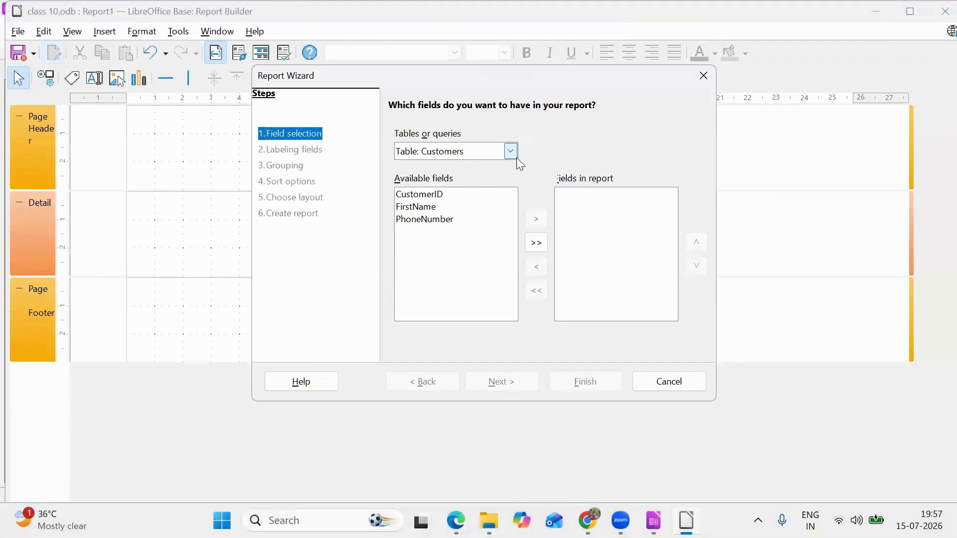
- Choose the STUDENT table as the report's source and include all of its fields in the report
left_click(512, 151)
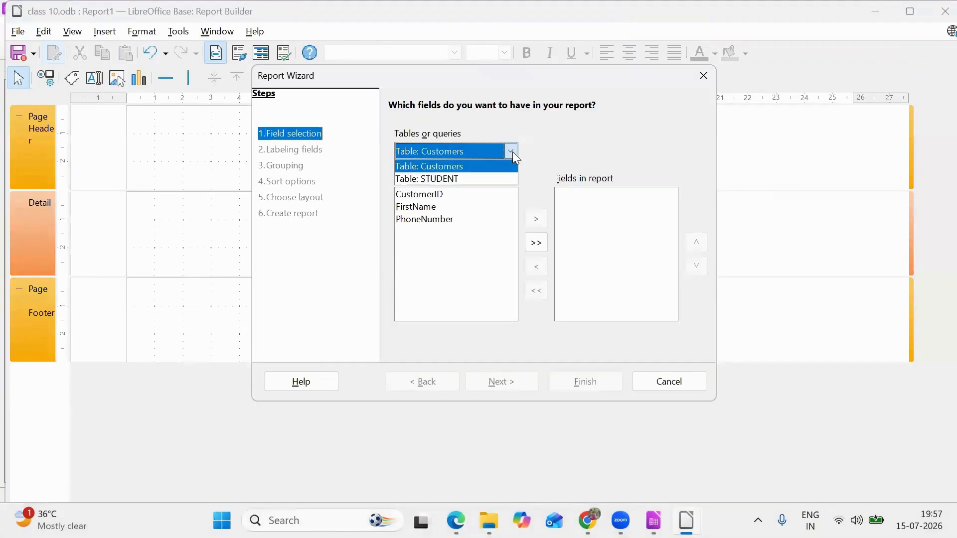
left_click(485, 179)
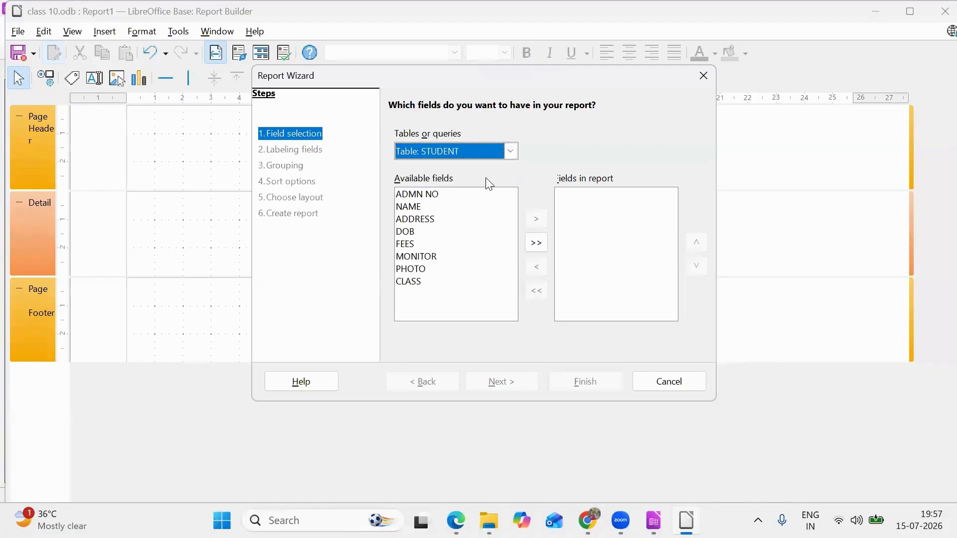
left_click(536, 243)
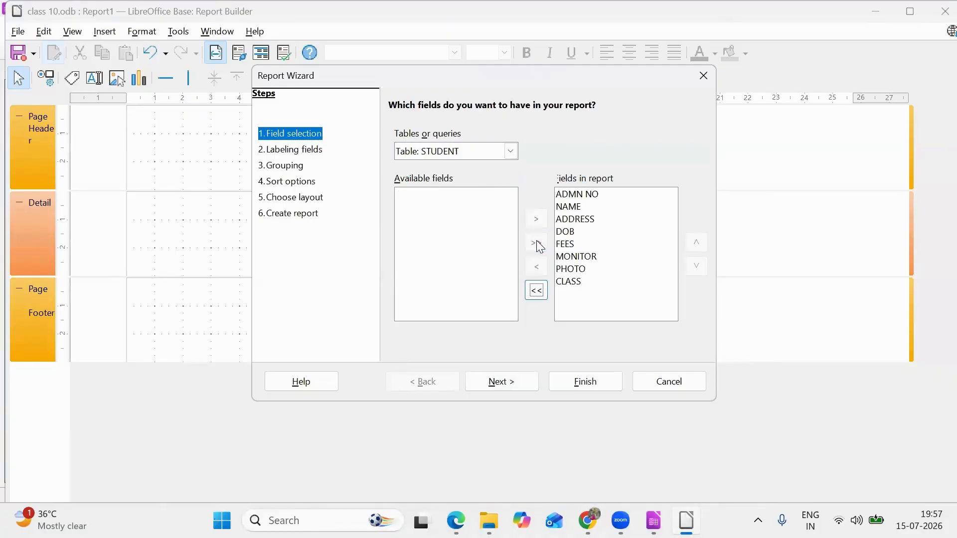
- Proceed to field labeling and change the DOB field's label to "Date Of Birth"
left_click(497, 382)
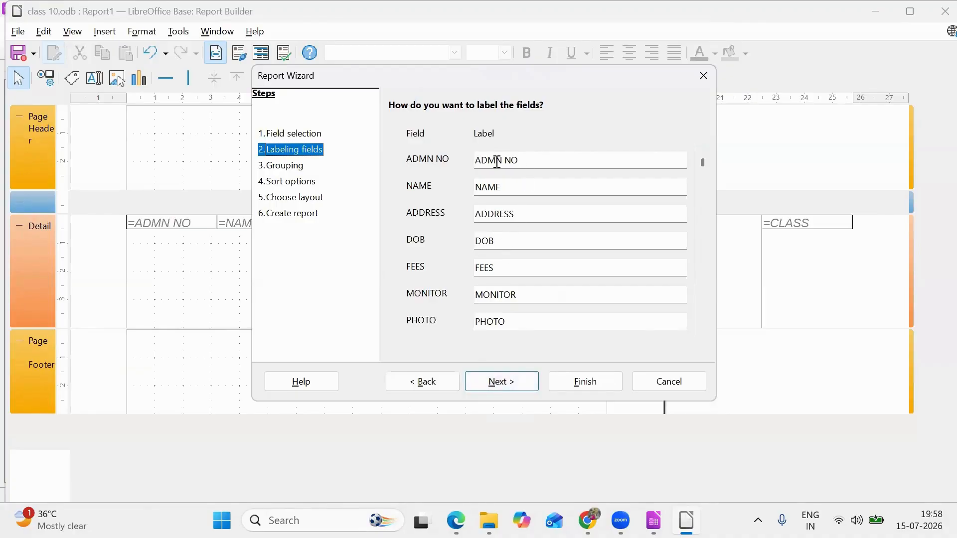
left_click(504, 238)
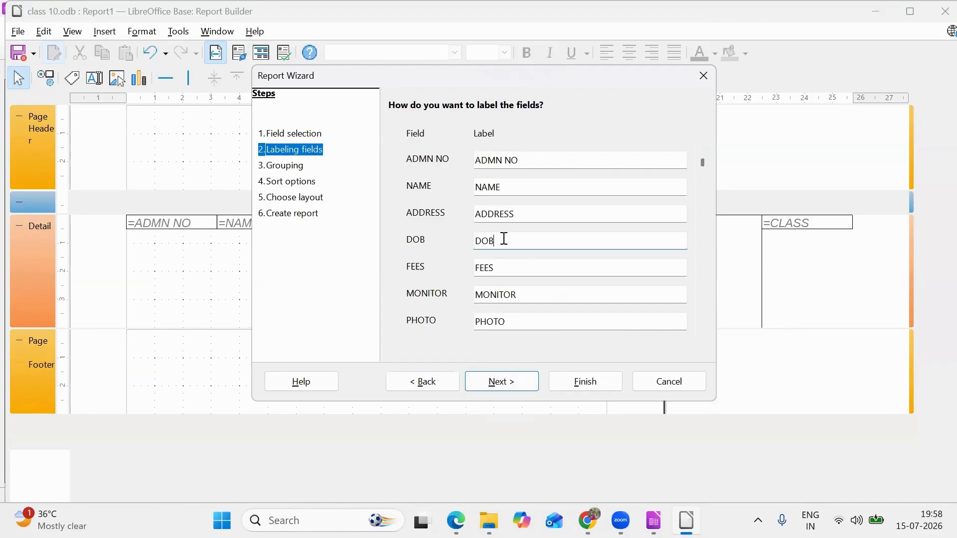
key("BackSpace")
key("BackSpace")
type("ate Of Birth")
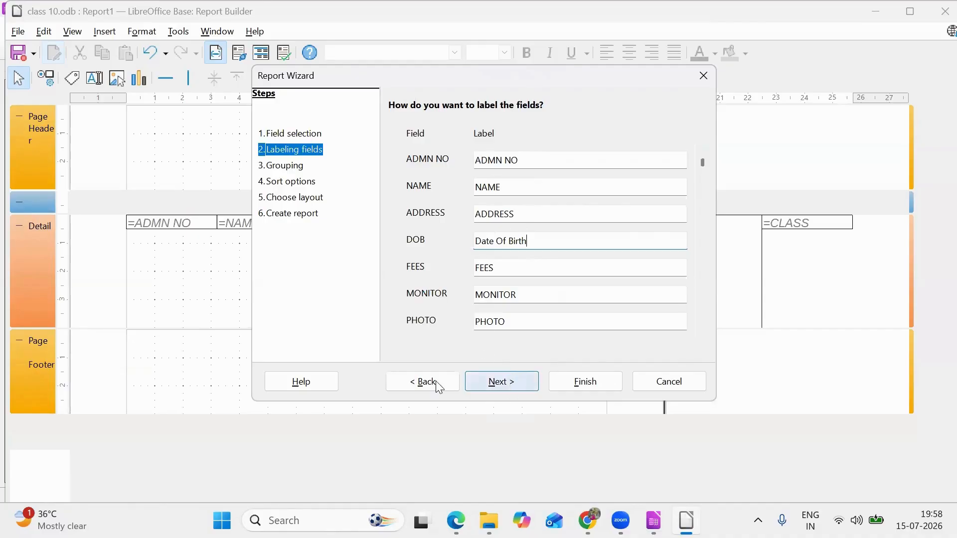
- Return to the field selection, remove the PHOTO field from the report and proceed to field labeling again
left_click(496, 383)
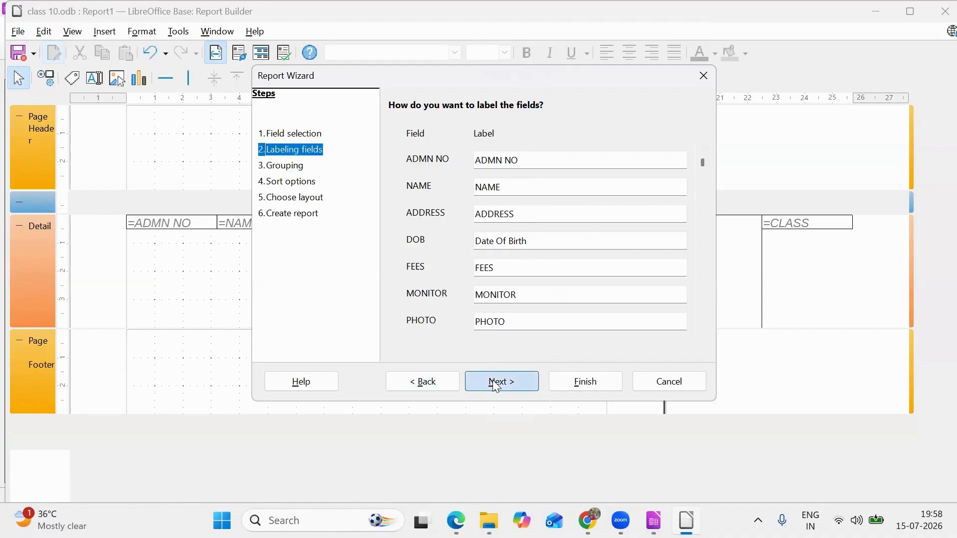
left_click(424, 383)
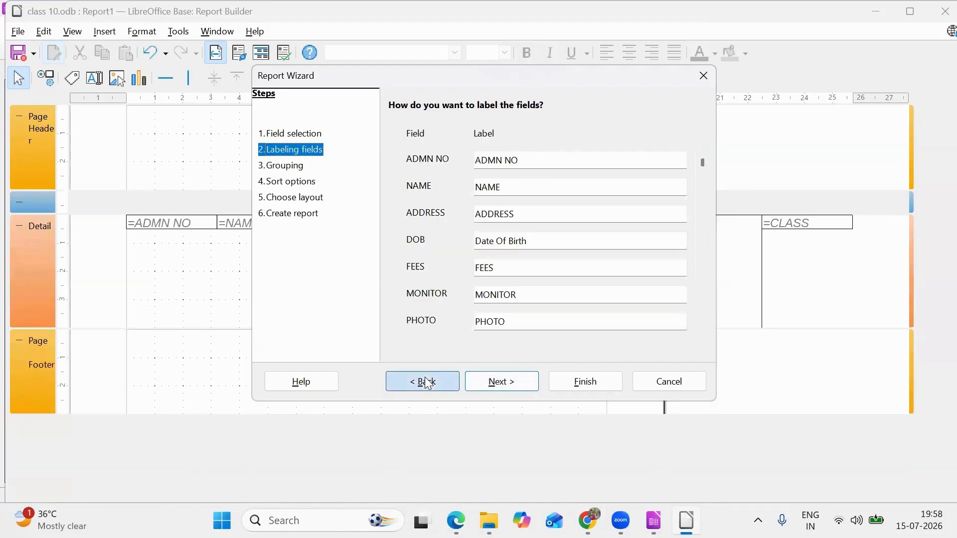
left_click(424, 382)
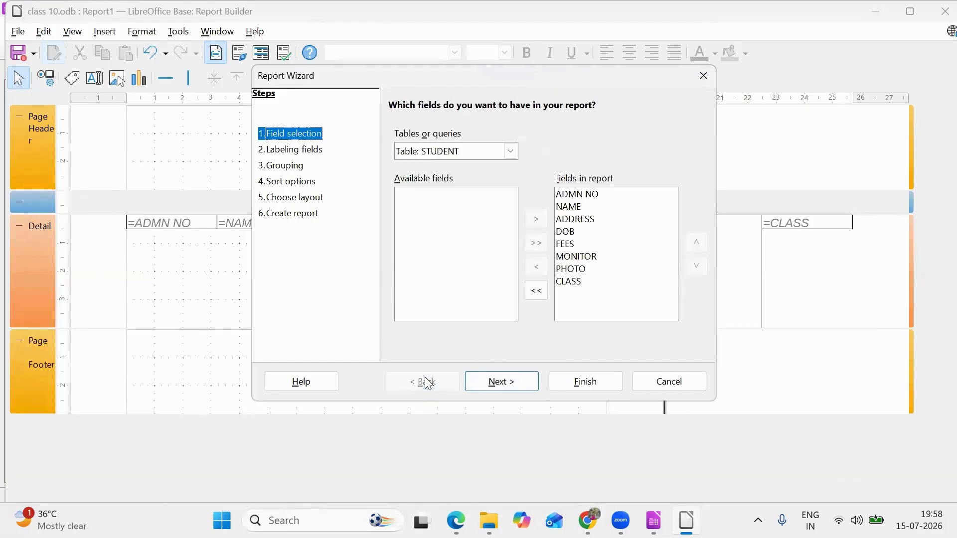
left_click(570, 269)
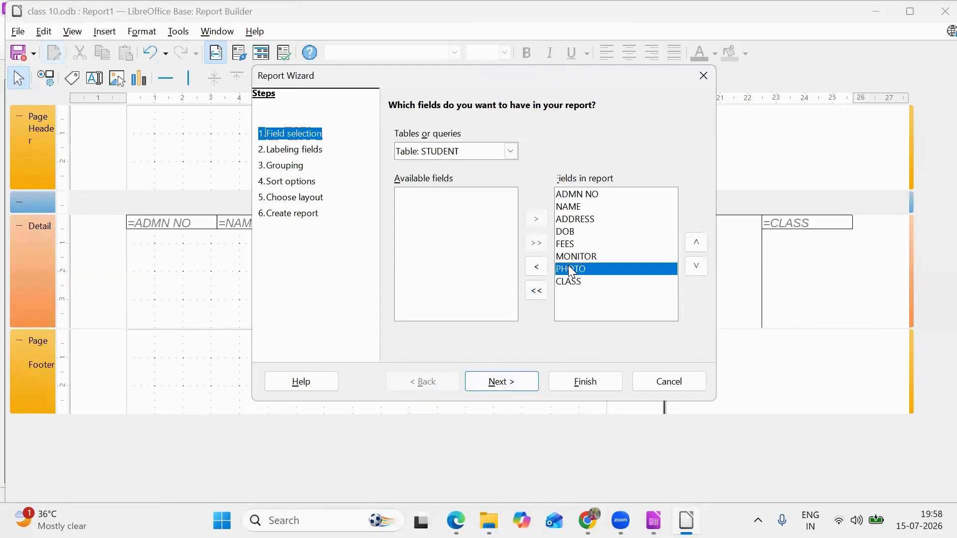
left_click(536, 268)
left_click(504, 382)
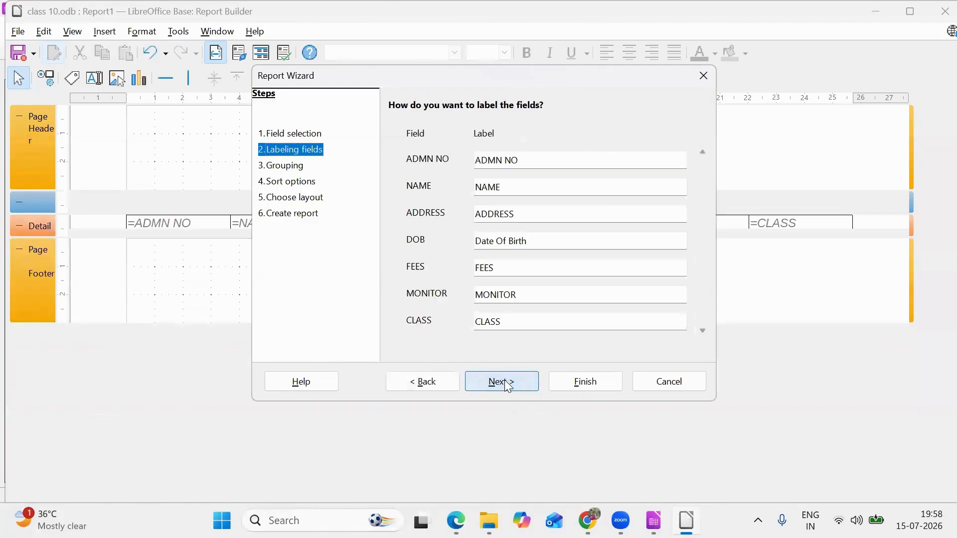
- Group the report by the CLASS field and proceed to report creation, keeping the default sort order and tabular landscape layout
left_click(507, 384)
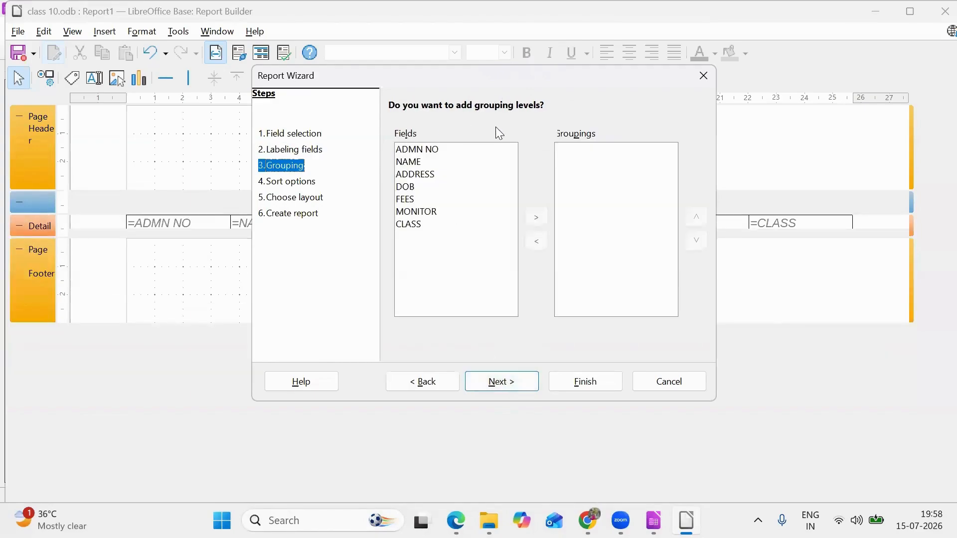
left_click(440, 224)
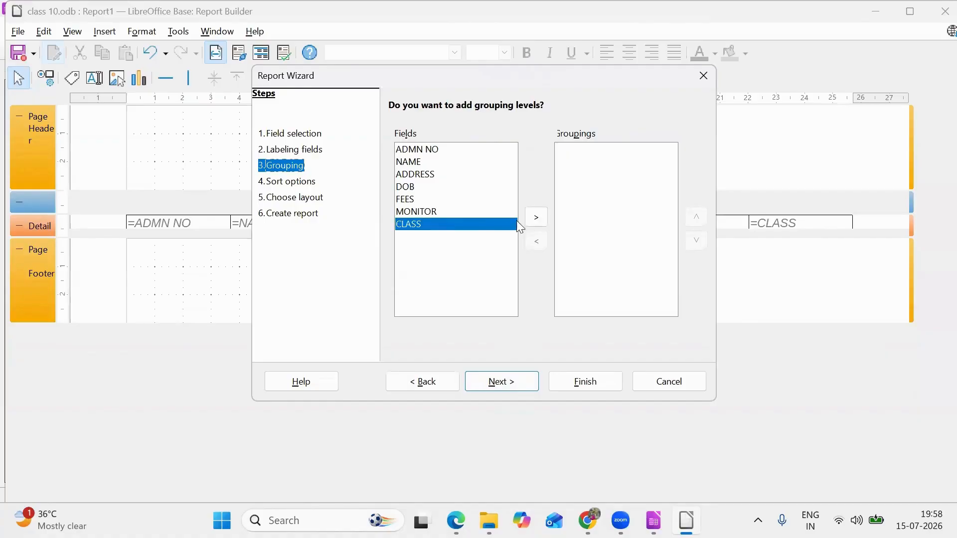
left_click(532, 223)
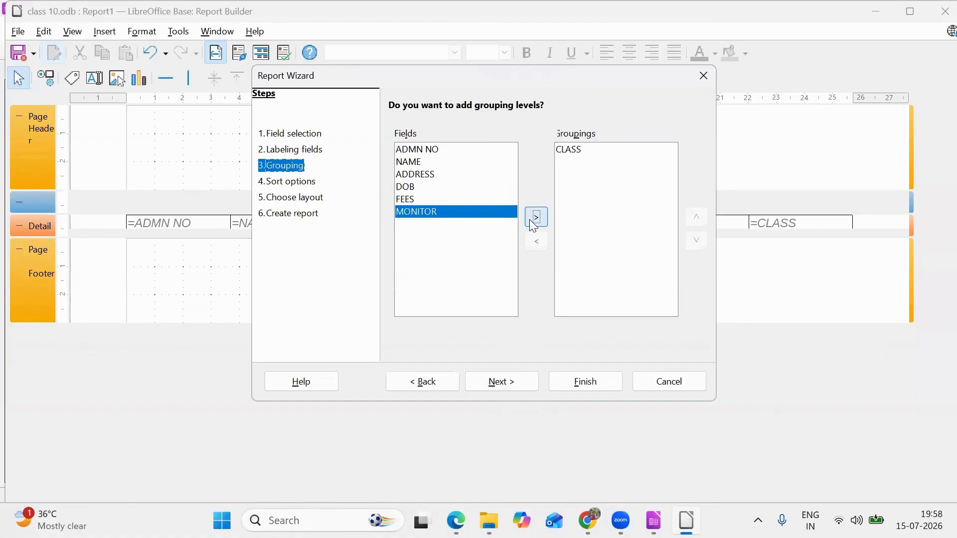
left_click(508, 380)
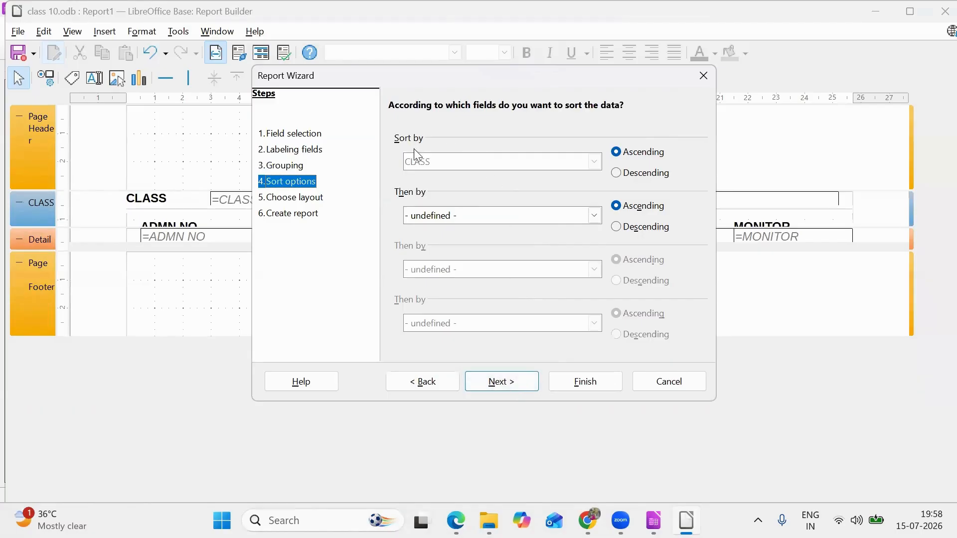
left_click(513, 382)
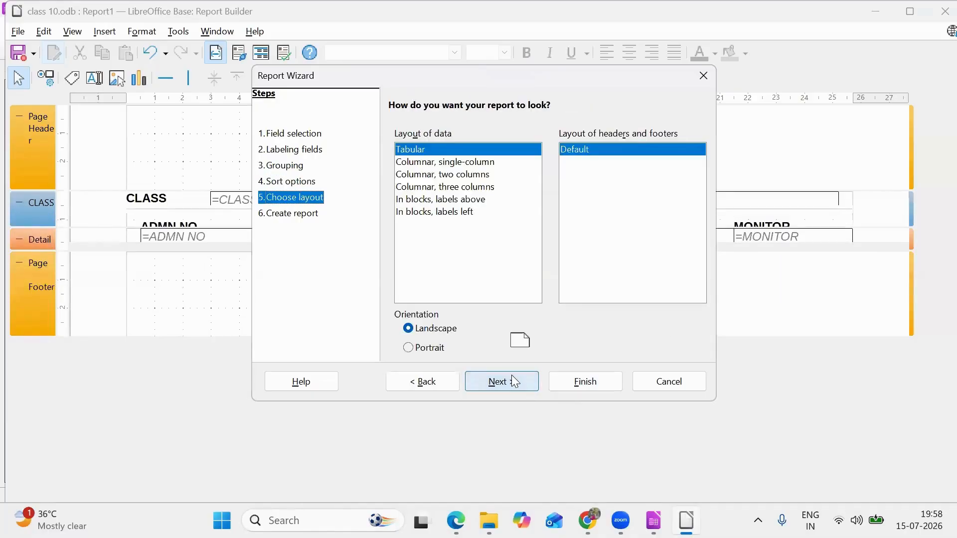
left_click(510, 382)
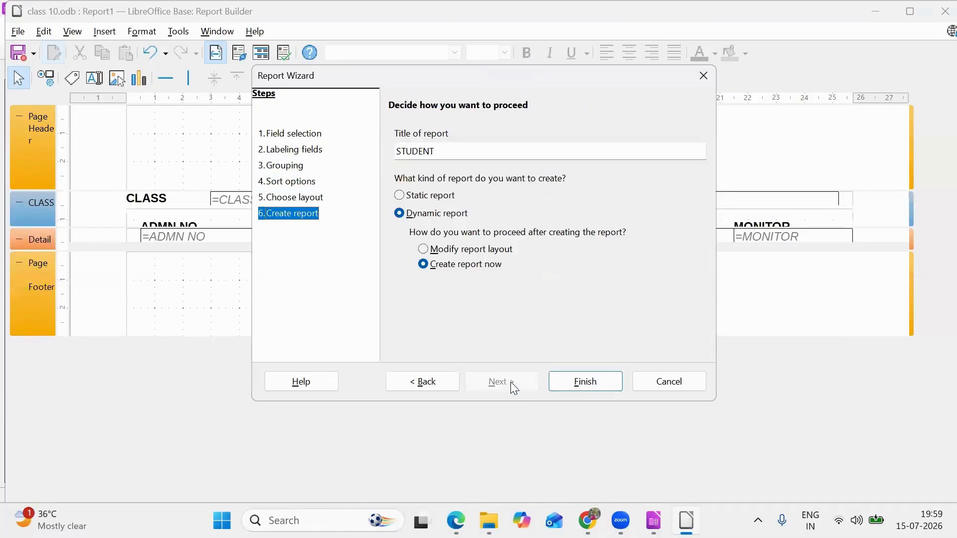
- Try to title the report STUDENT DETAILS, going back to the layout options and returning to report creation
left_click(445, 151)
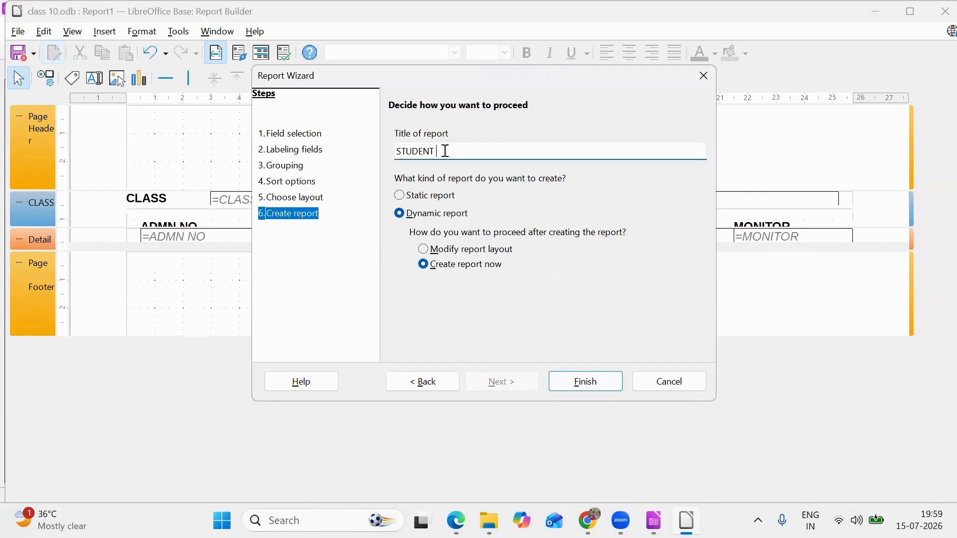
type("detao")
key("BackSpace")
key("BackSpace")
key("BackSpace")
key("BackSpace")
key("BackSpace")
type("DETAILS")
left_click(423, 383)
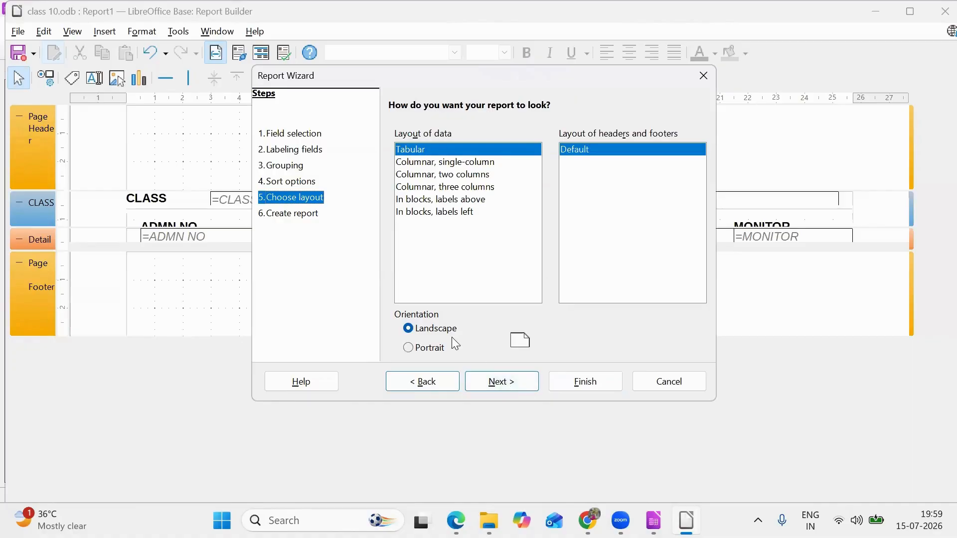
left_click(499, 382)
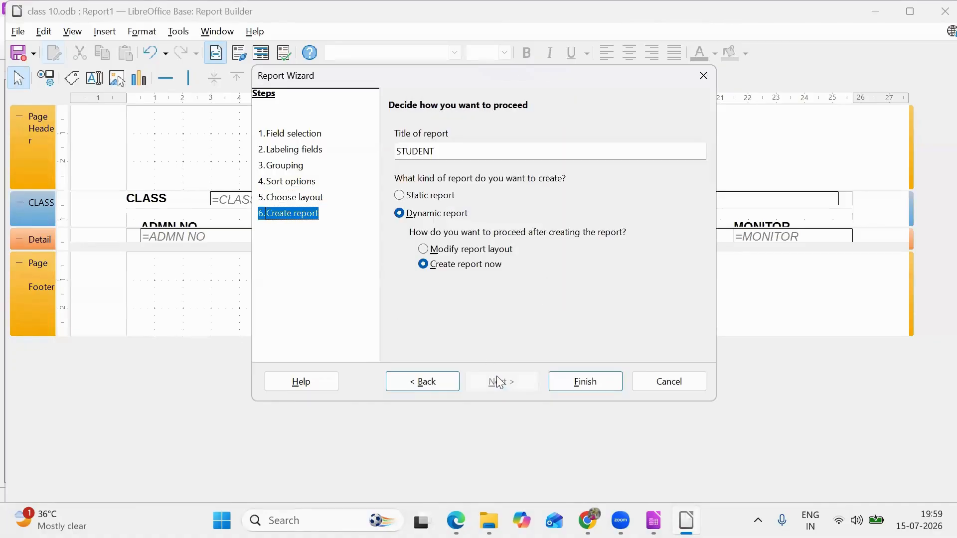
- Create the dynamic report titled STUDENT and close the generated report document
left_click(565, 385)
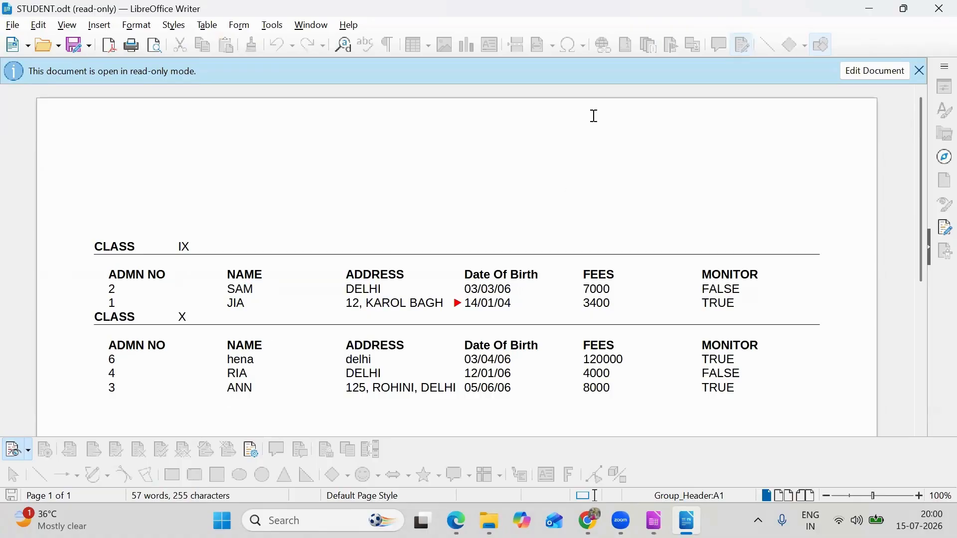
left_click(938, 9)
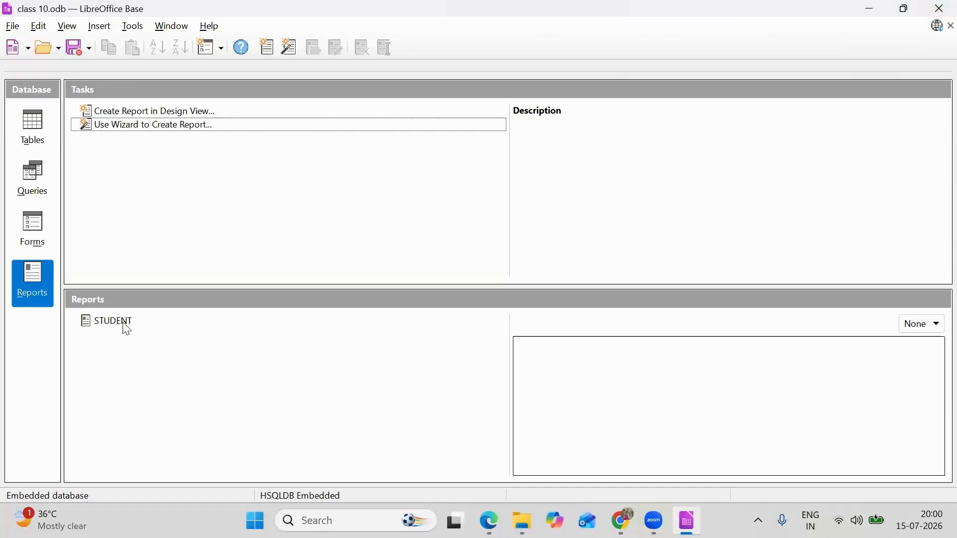
- Open the STUDENT report for editing and draw a label about 7.25 by 1.25 cm in the page header
right_click(125, 325)
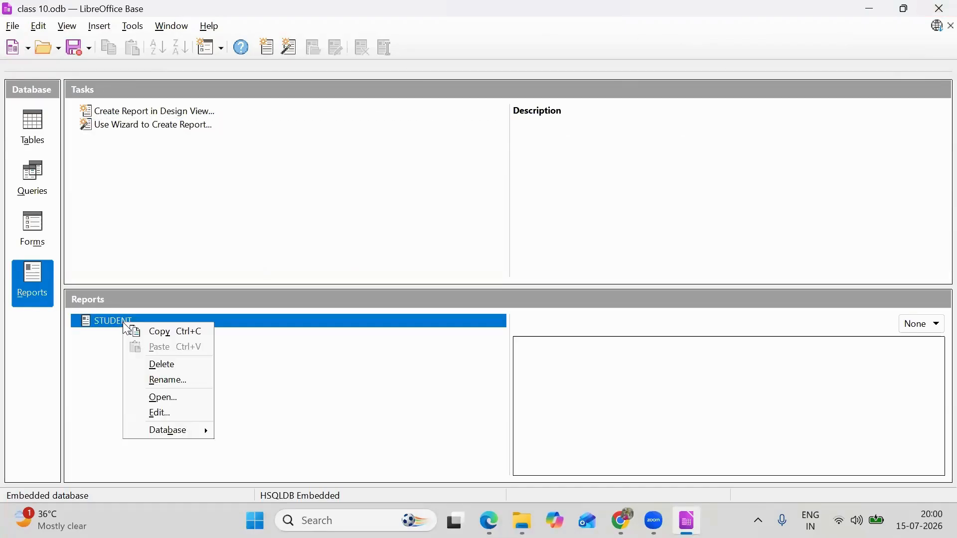
left_click(146, 411)
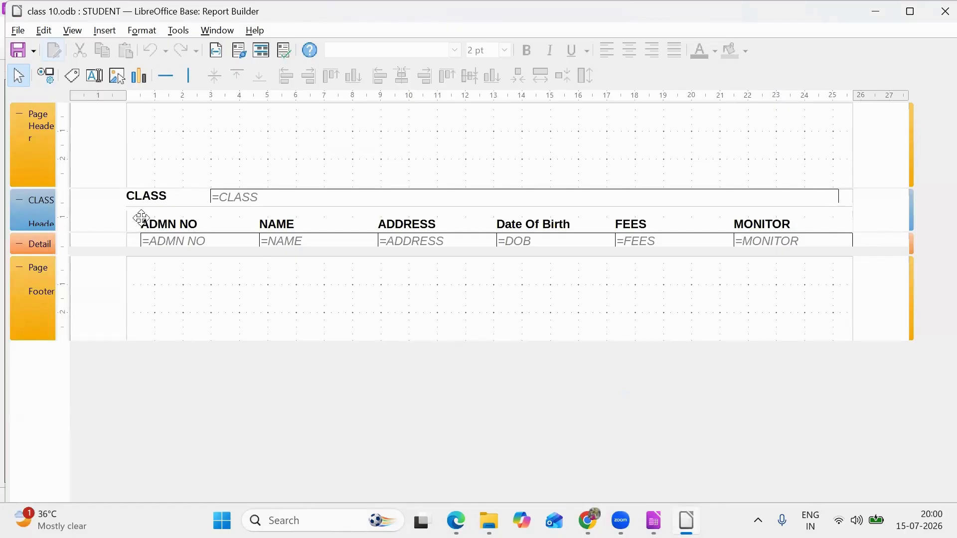
left_click(72, 78)
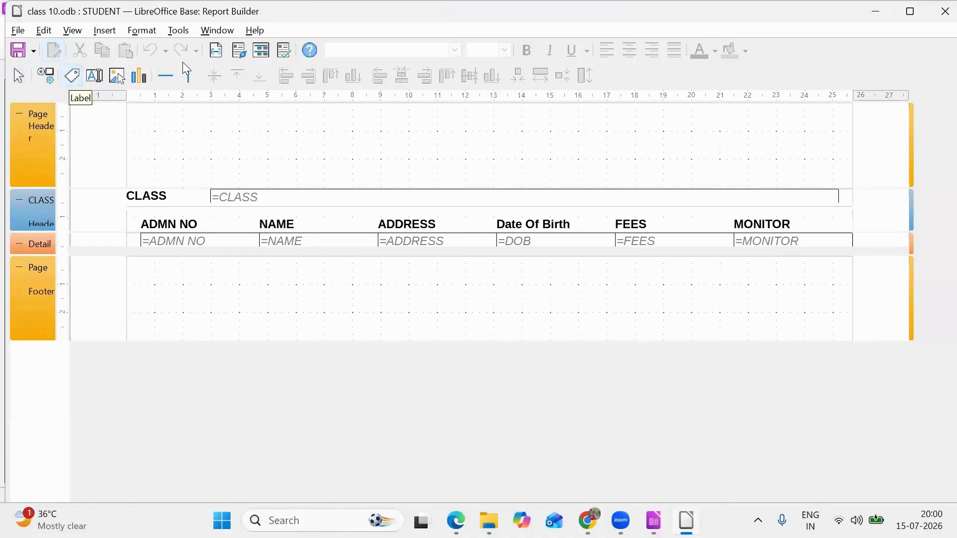
left_click(536, 160)
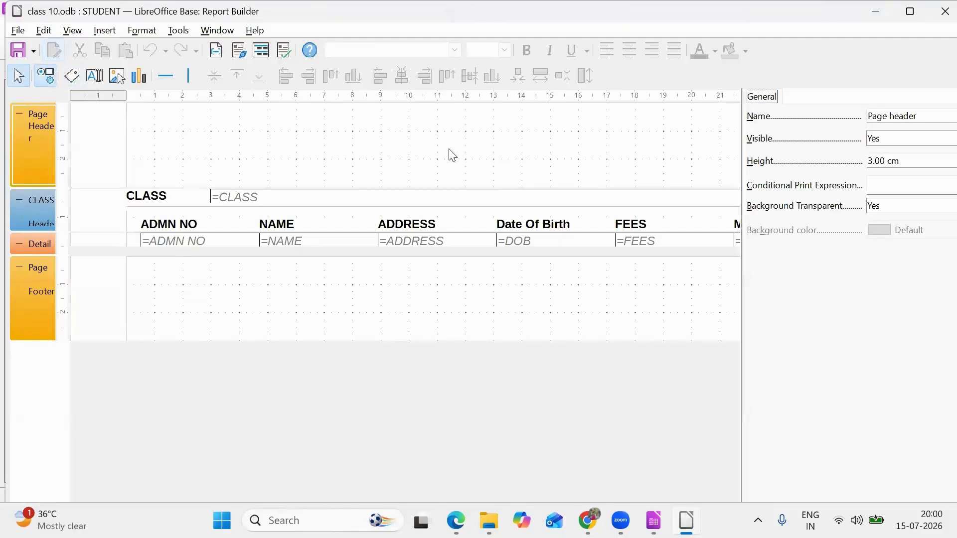
left_click(73, 80)
left_click_drag(282, 124, 489, 162)
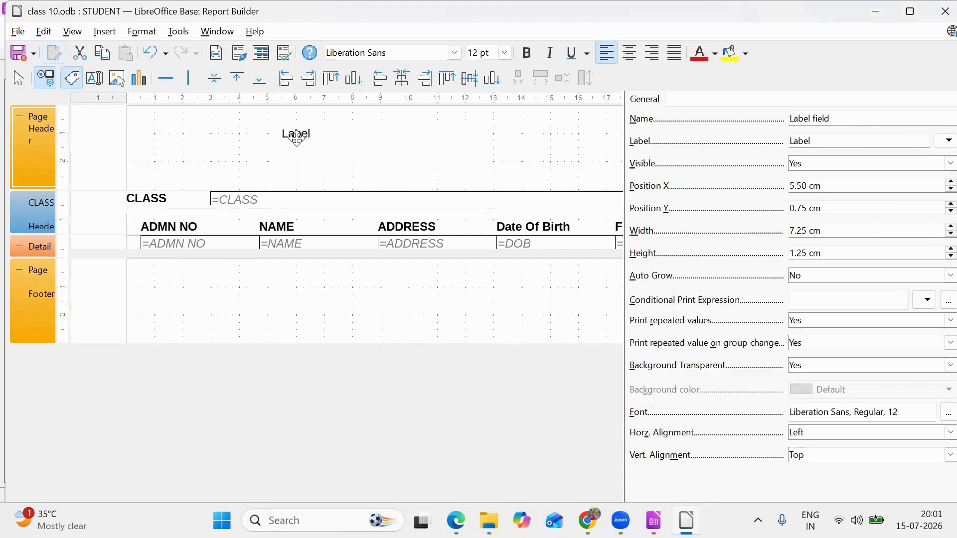
- Set the text of the page header label to STUDENT DETAILS
left_click(831, 143)
key("BackSpace")
key("BackSpace")
key("BackSpace")
key("BackSpace")
key("BackSpace")
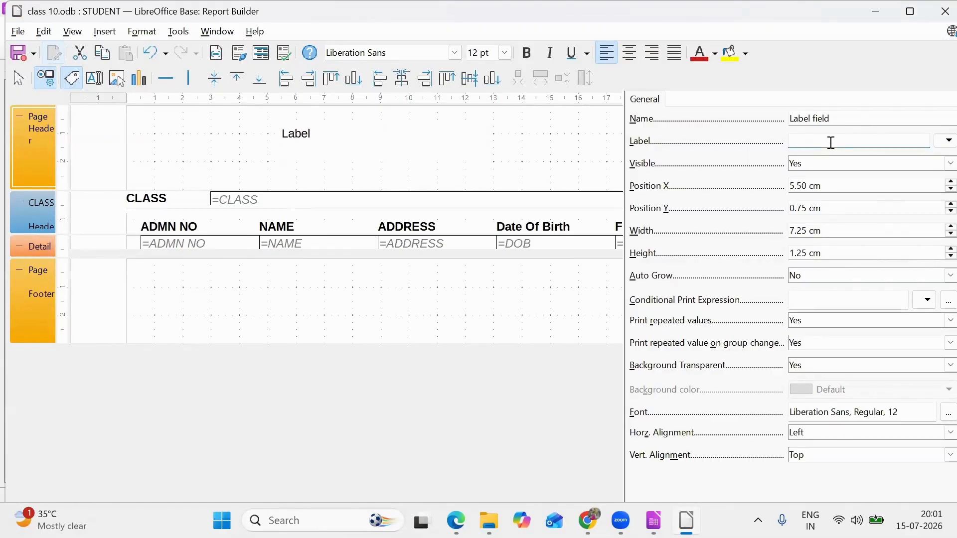
type("TUDENTS DETAIULS")
key("BackSpace")
key("BackSpace")
key("BackSpace")
type("LS")
left_click(492, 161)
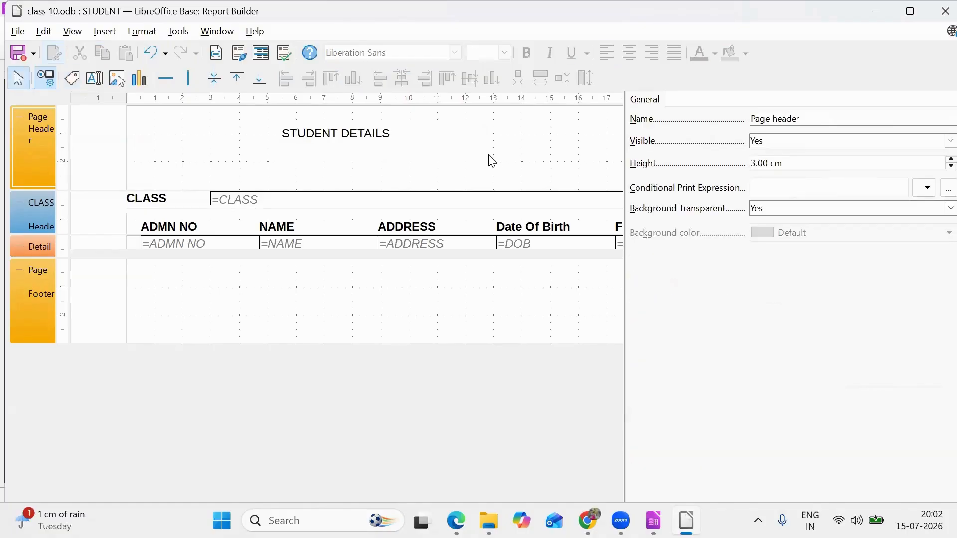
- Insert both the date and the time into the page header, keeping their default formats
left_click(98, 33)
left_click(130, 65)
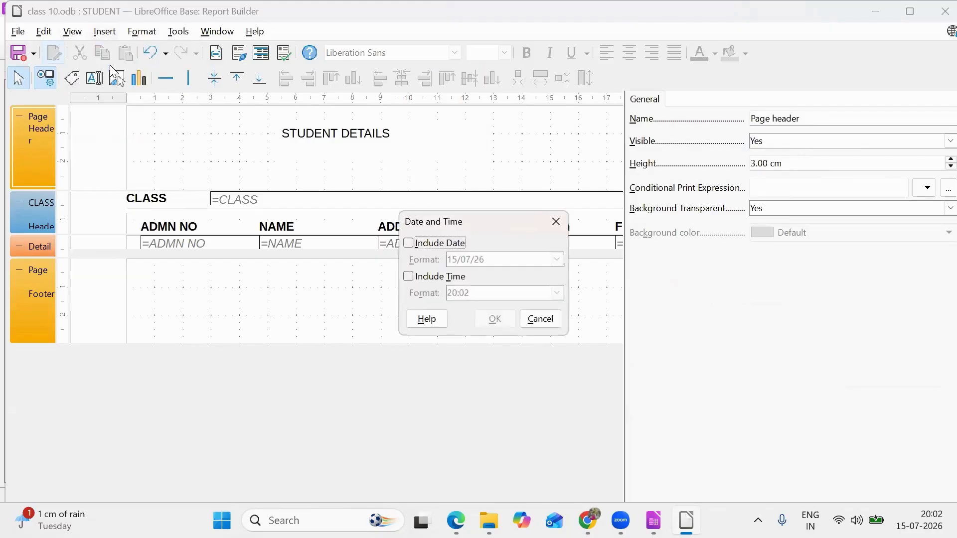
left_click(408, 244)
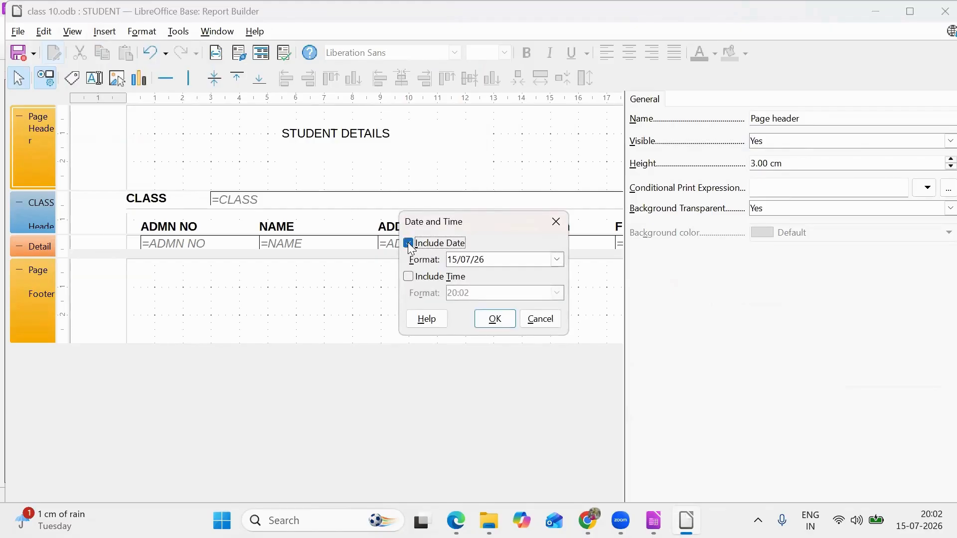
left_click(409, 277)
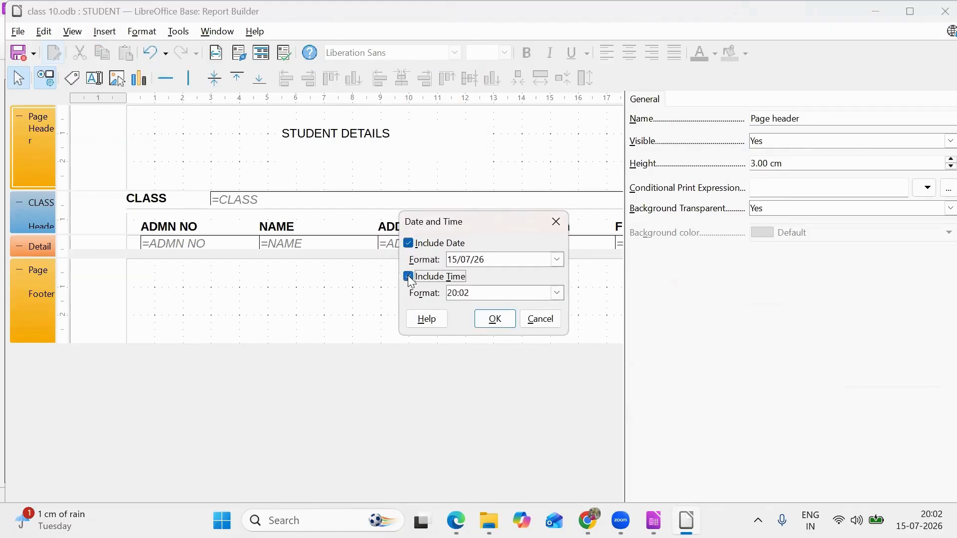
left_click(501, 321)
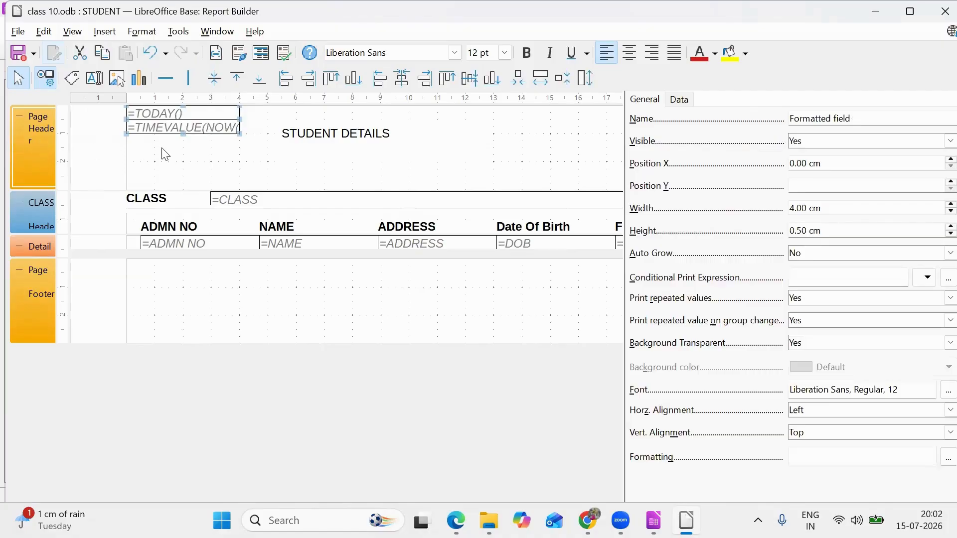
- Save the edited STUDENT report, close its design and open the report to view it
left_click(23, 51)
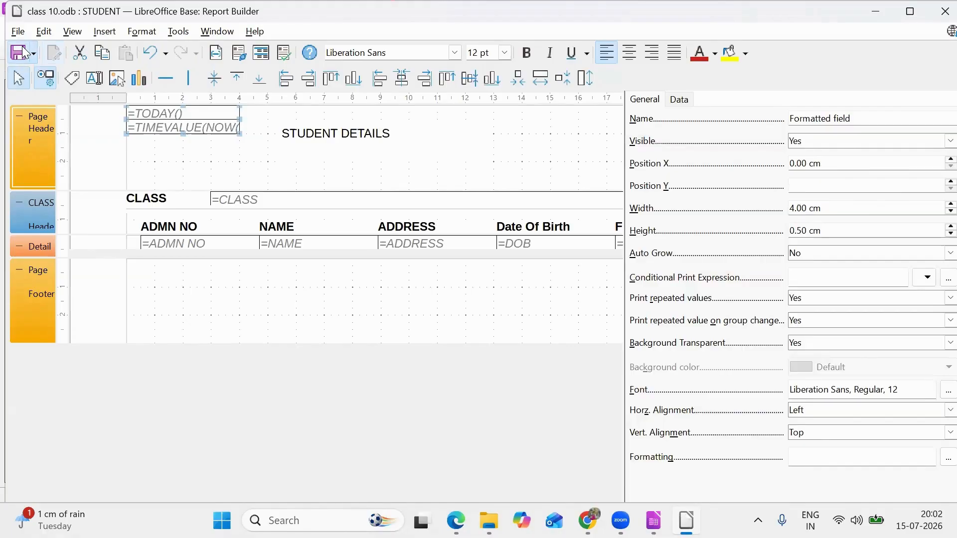
left_click(935, 16)
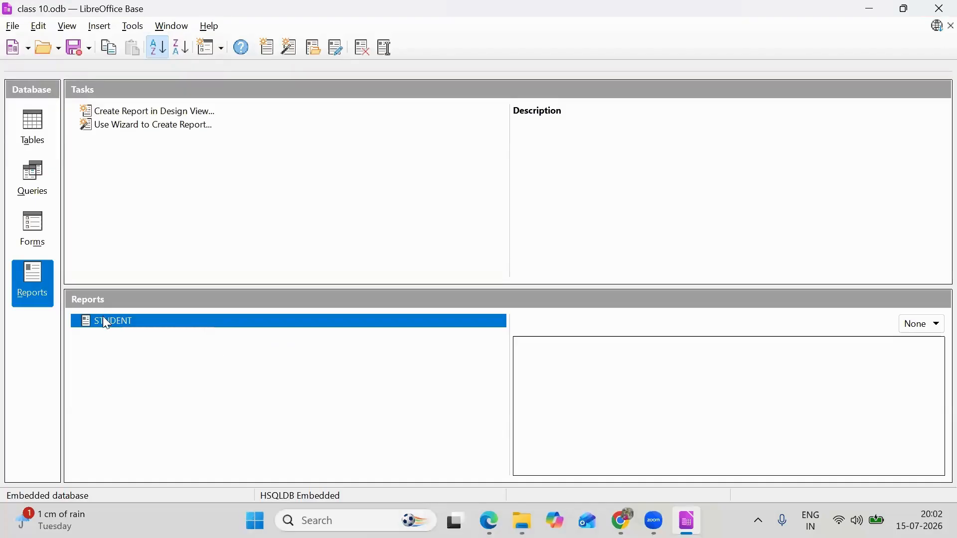
double_click(103, 320)
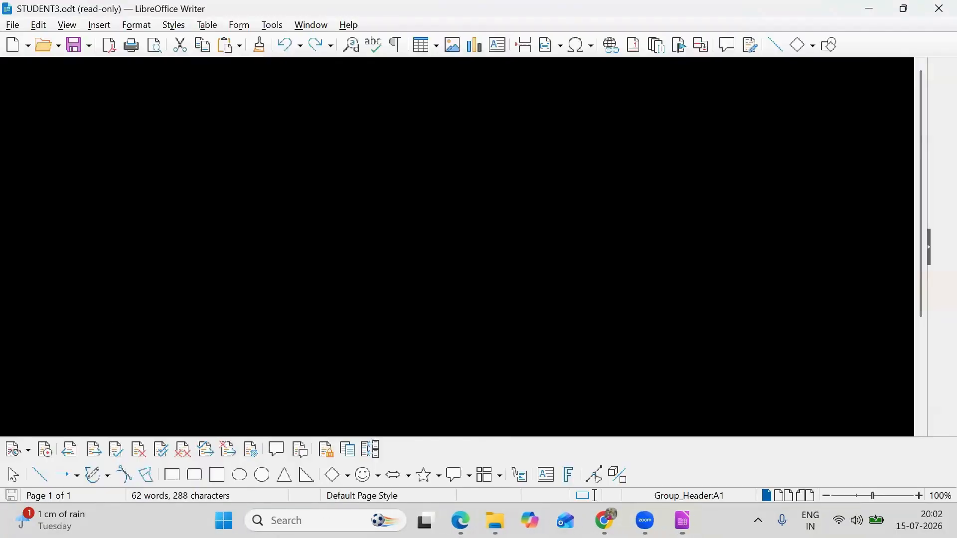